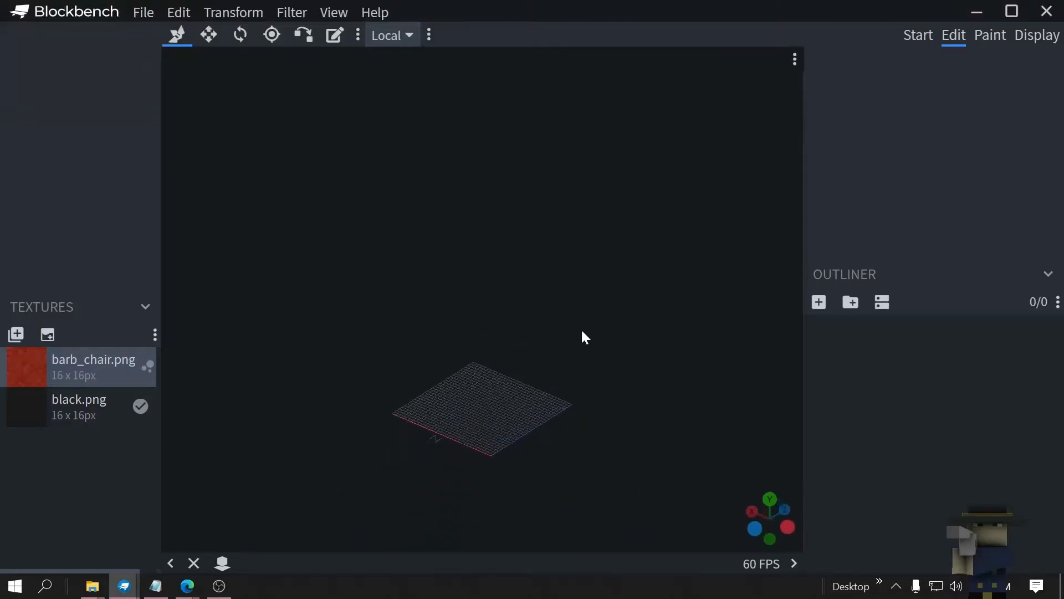
scroll(566, 366, up, 3)
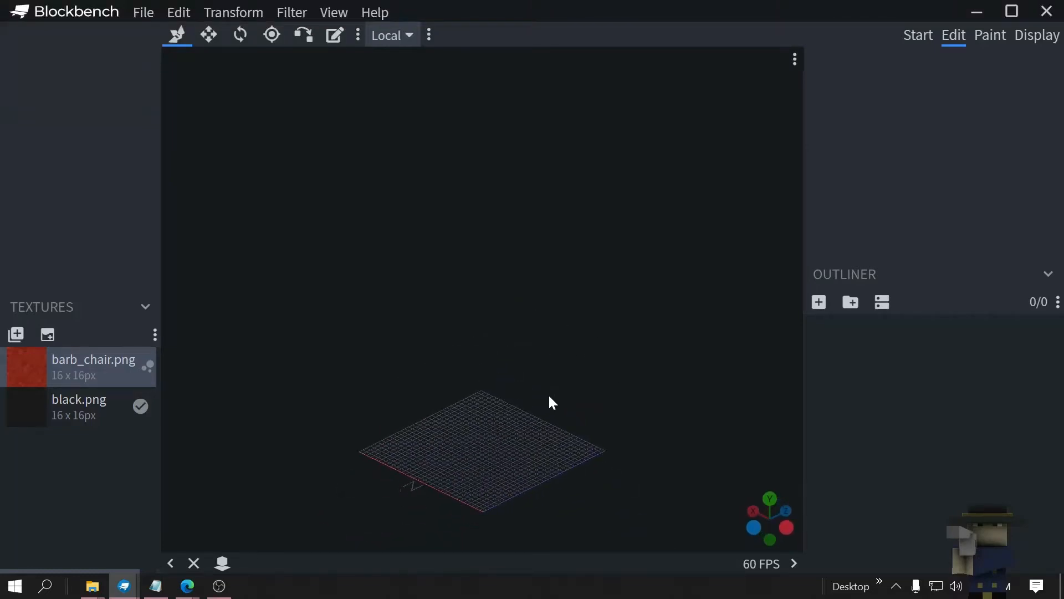
scroll(548, 393, up, 2)
Add a new cube and a new group, placing the cube inside the group
drag(540, 418, 491, 314)
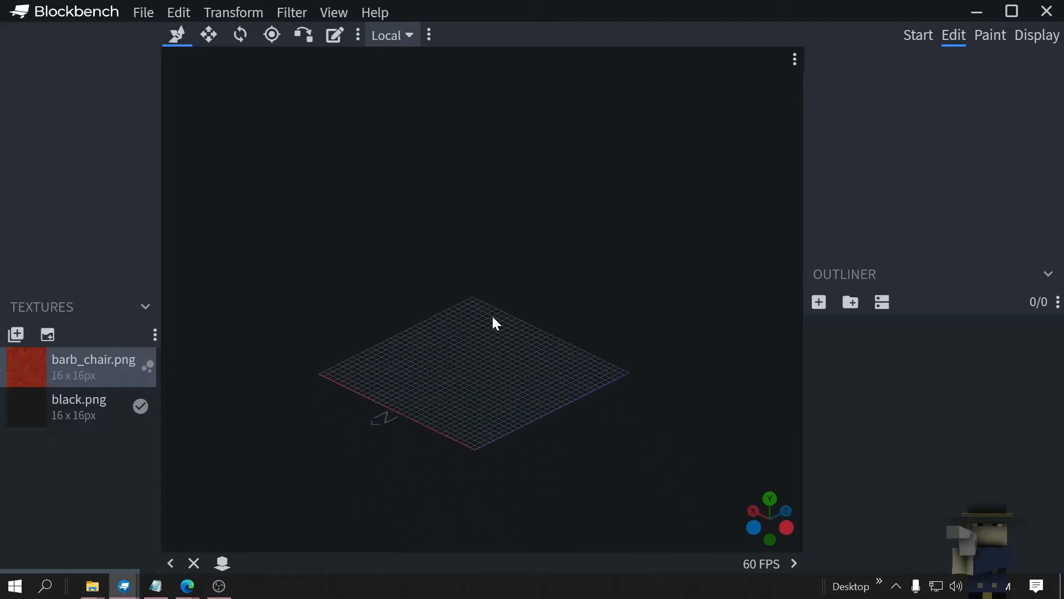
drag(504, 393, 461, 383)
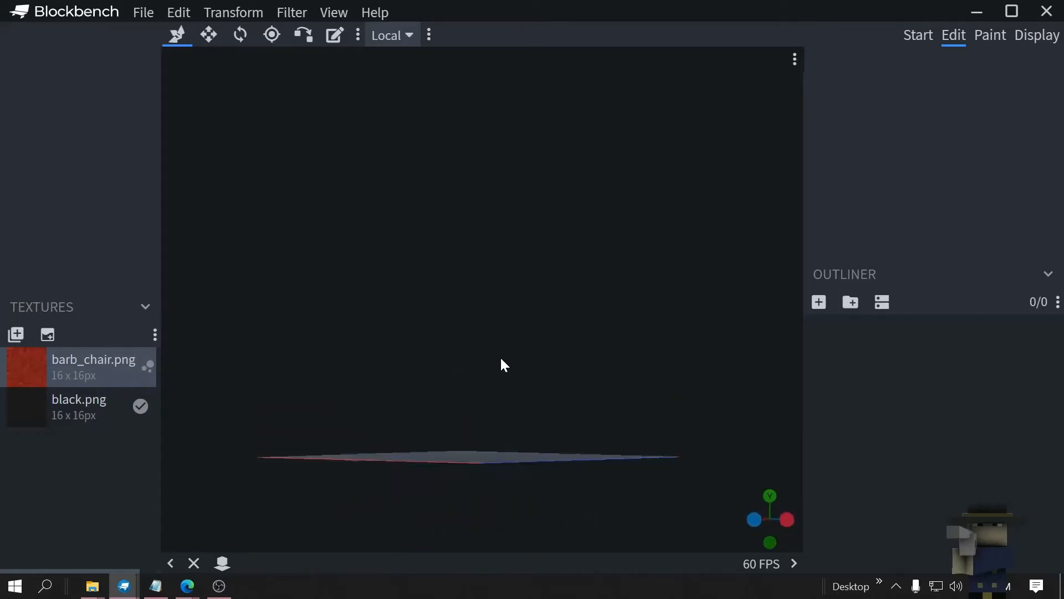
mouse_move(550, 413)
mouse_down()
mouse_move(491, 386)
mouse_move(581, 316)
mouse_move(465, 468)
mouse_up()
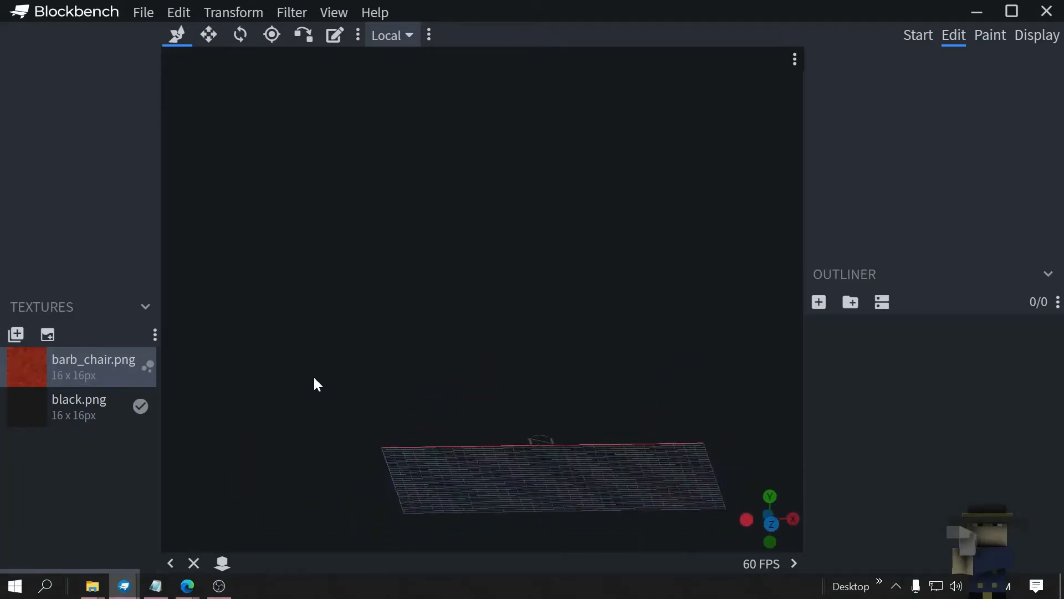
click(819, 302)
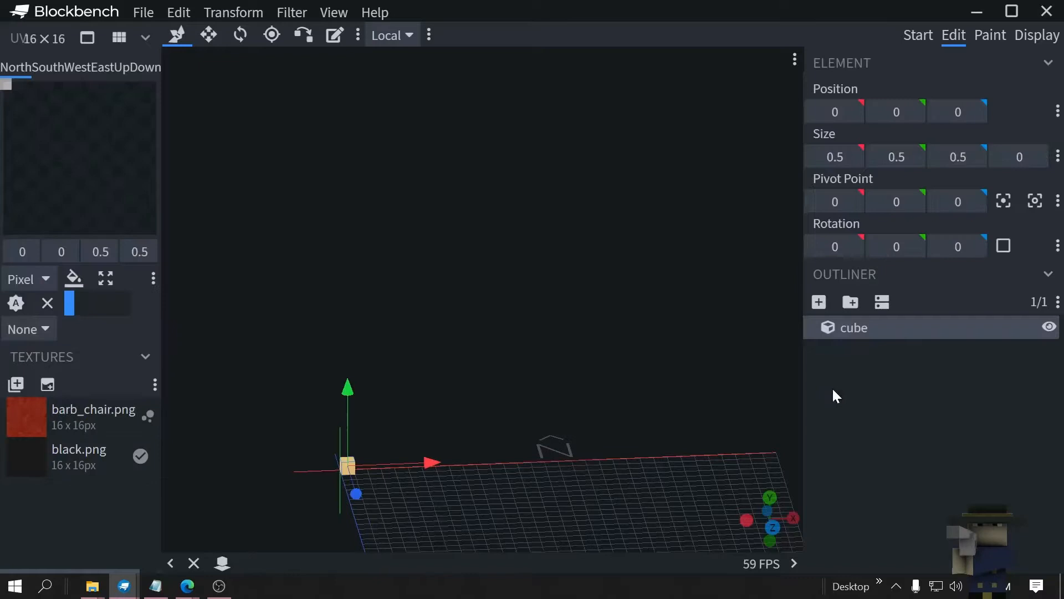
click(851, 302)
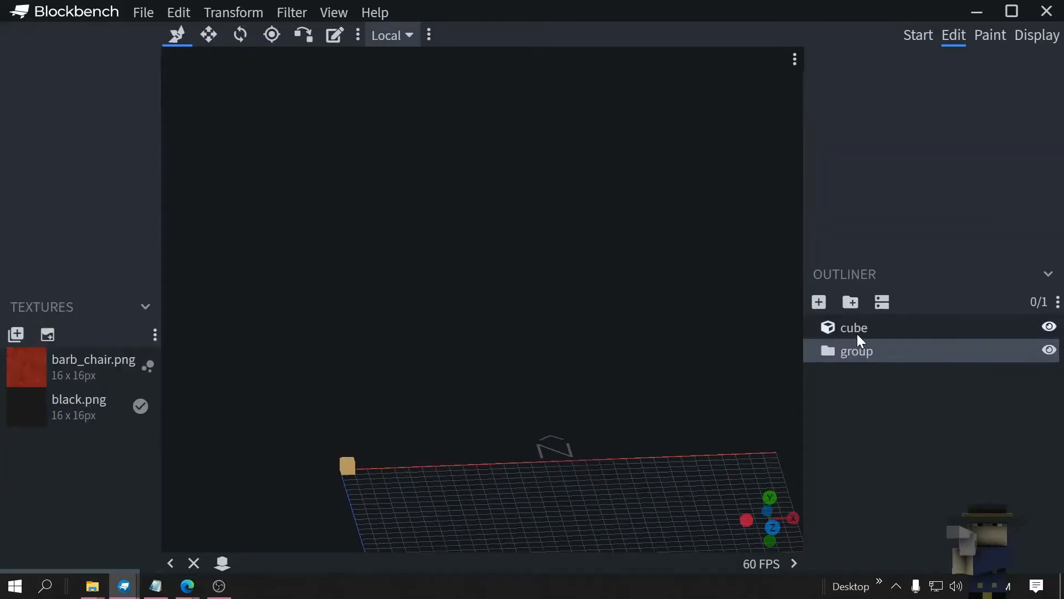
drag(855, 327, 859, 356)
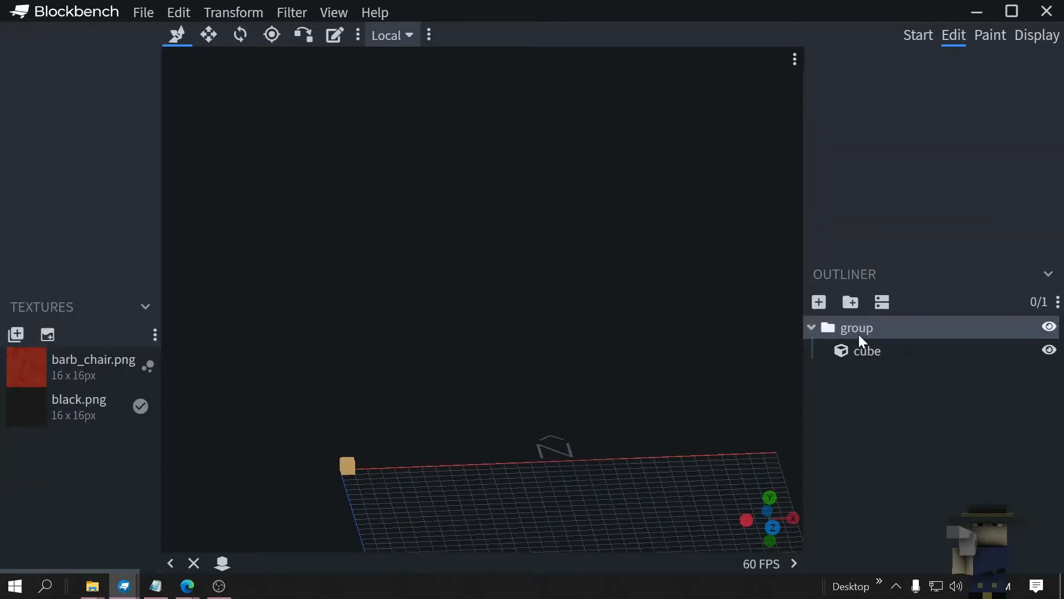
Move the cube to X 7.5 and raise it to height 6 above the floor
click(348, 465)
mouse_move(360, 446)
mouse_down()
mouse_move(412, 475)
mouse_move(564, 516)
mouse_up()
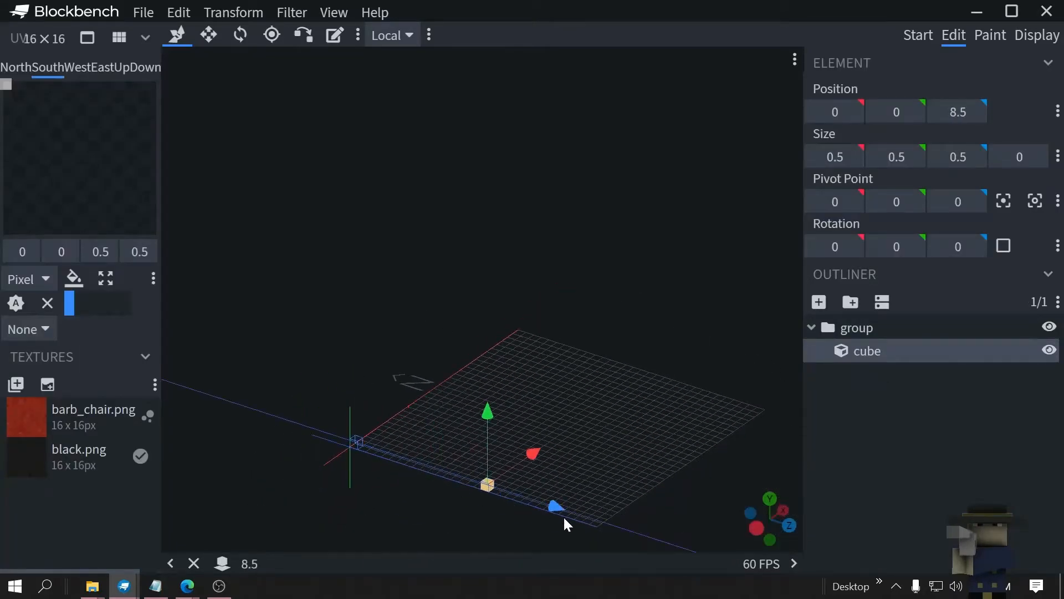
mouse_move(533, 452)
mouse_down()
mouse_move(613, 392)
mouse_move(660, 434)
mouse_move(648, 431)
mouse_up()
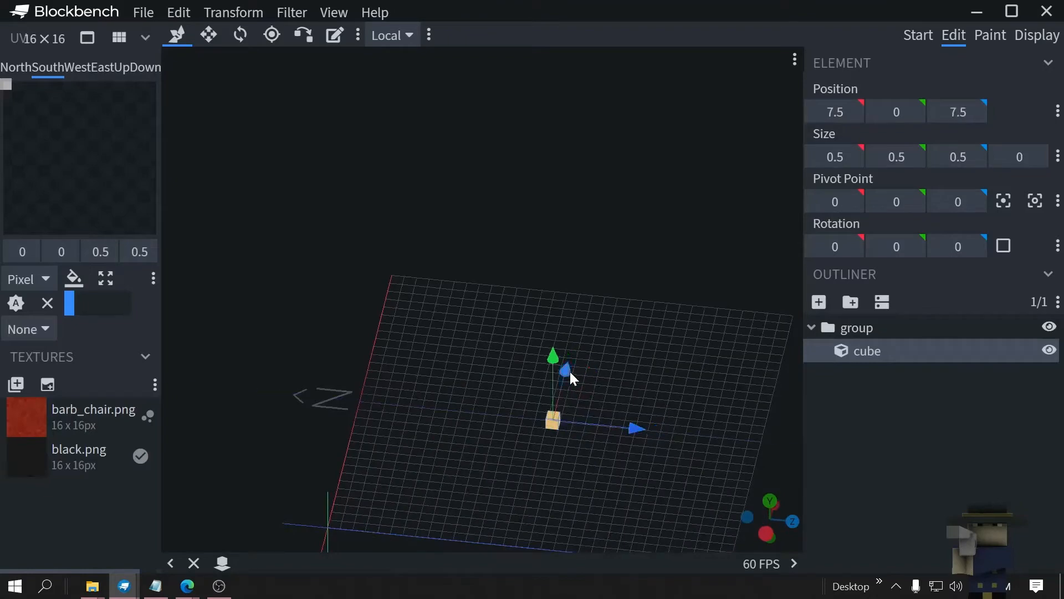
drag(552, 356, 553, 208)
drag(691, 239, 740, 277)
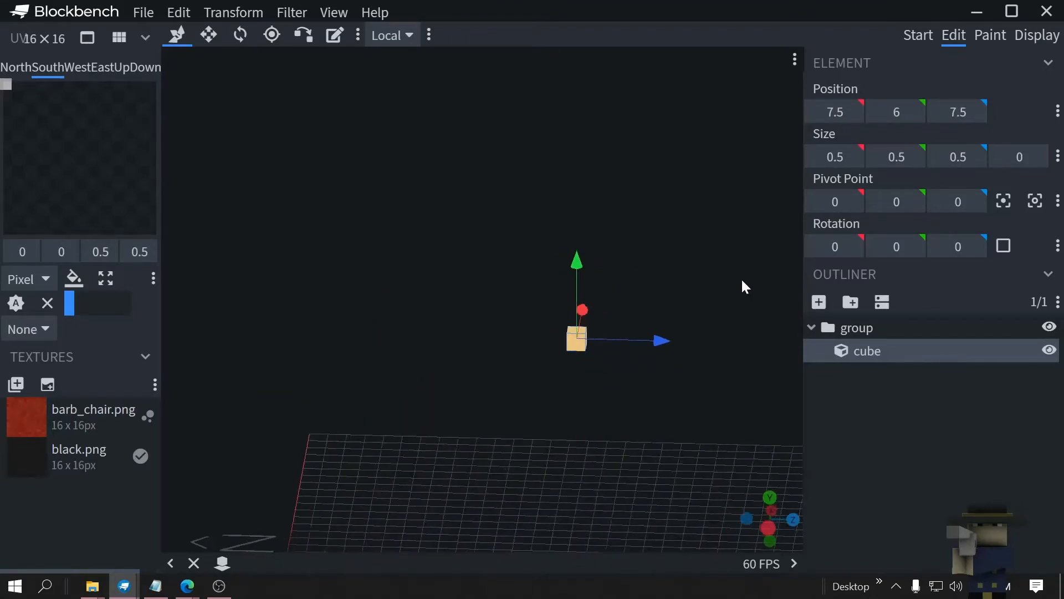
Resize the cube into an upright stick 1 wide, 4.5 tall and 1 deep
key(s)
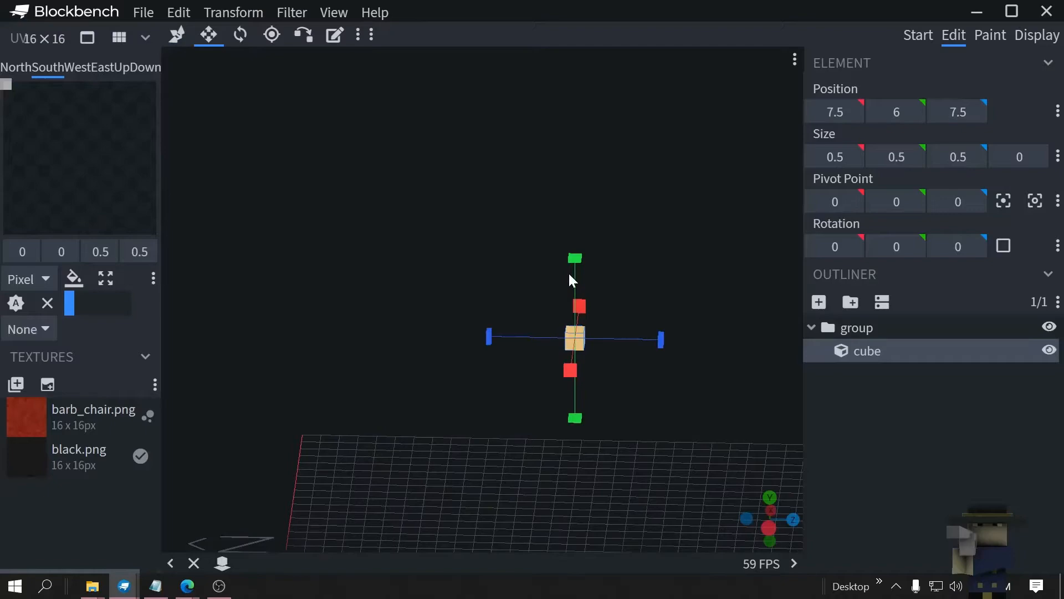
drag(575, 258, 589, 116)
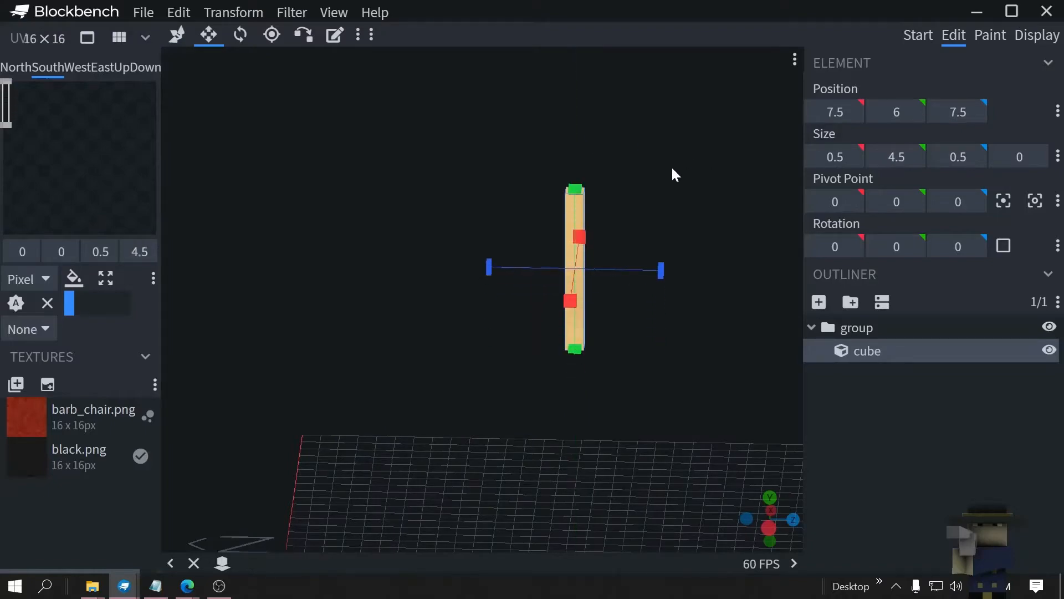
mouse_move(671, 166)
mouse_down()
mouse_move(625, 154)
mouse_move(597, 172)
mouse_up()
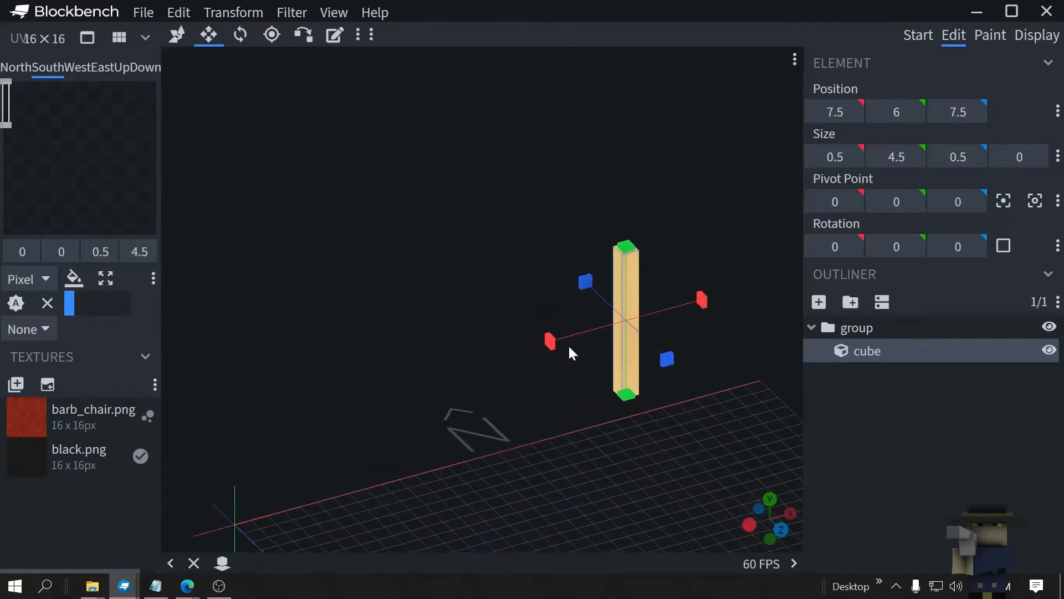
drag(550, 341, 545, 344)
drag(668, 359, 667, 368)
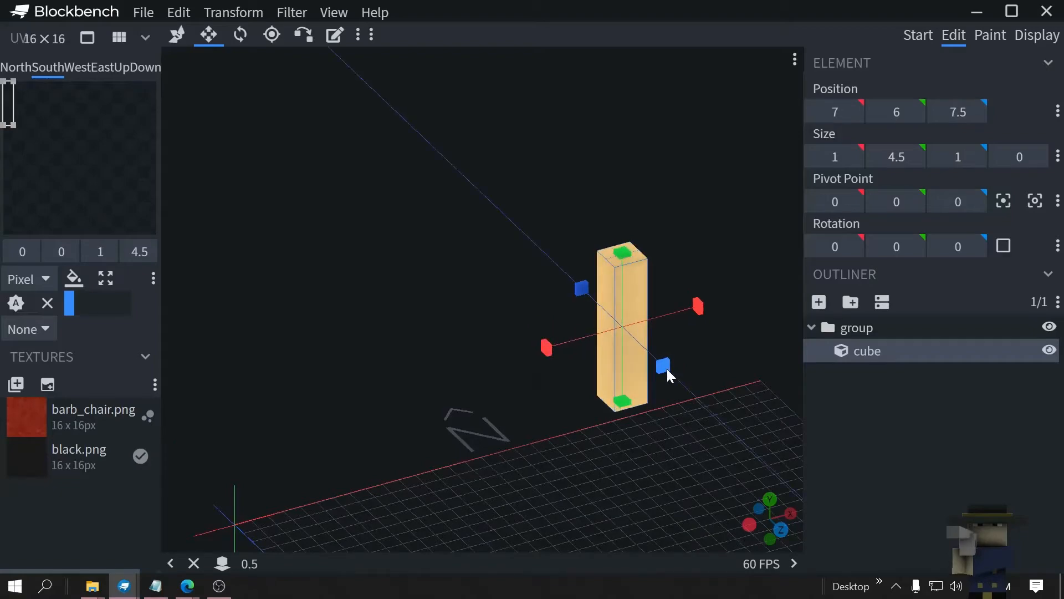
mouse_move(661, 225)
mouse_down()
mouse_move(743, 209)
mouse_move(677, 201)
mouse_up()
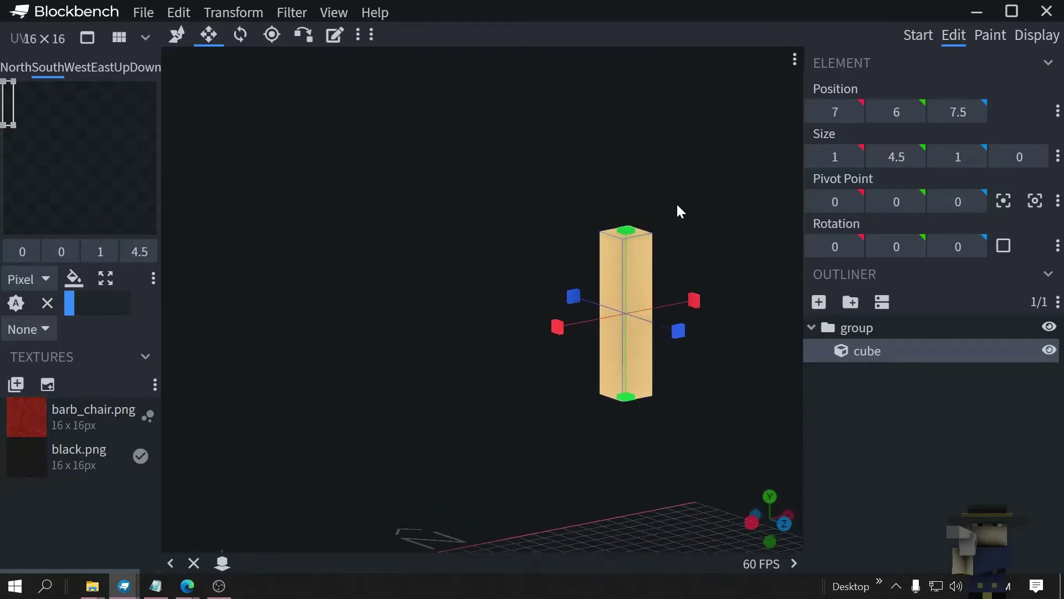
Preview the stick on the reference player, including the third-person left hand
click(1038, 35)
mouse_move(826, 261)
mouse_down()
mouse_move(456, 281)
mouse_move(421, 272)
mouse_move(392, 292)
mouse_move(396, 337)
mouse_move(375, 349)
mouse_up()
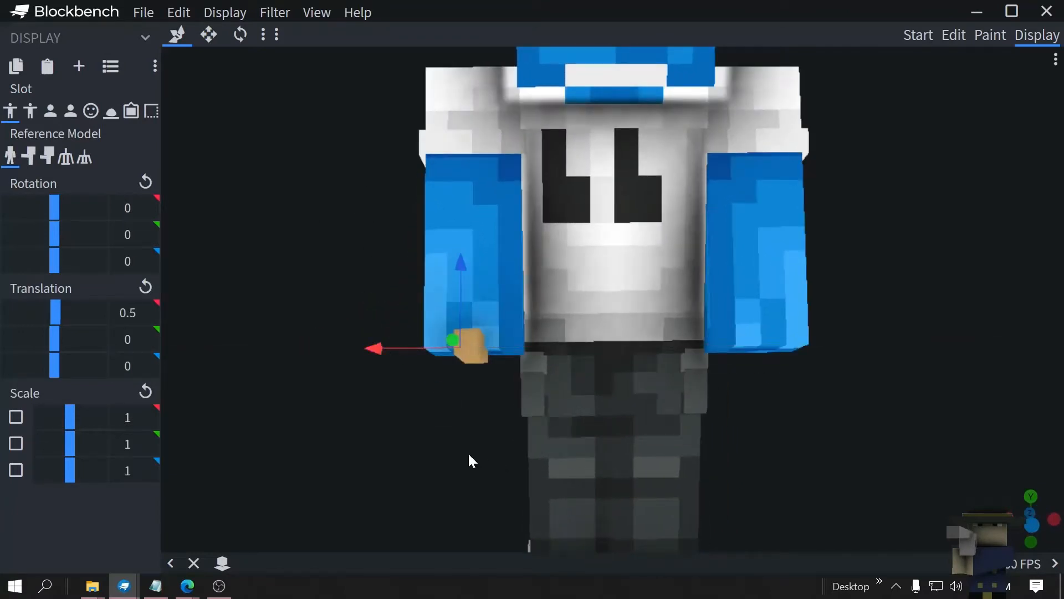
drag(468, 460, 403, 456)
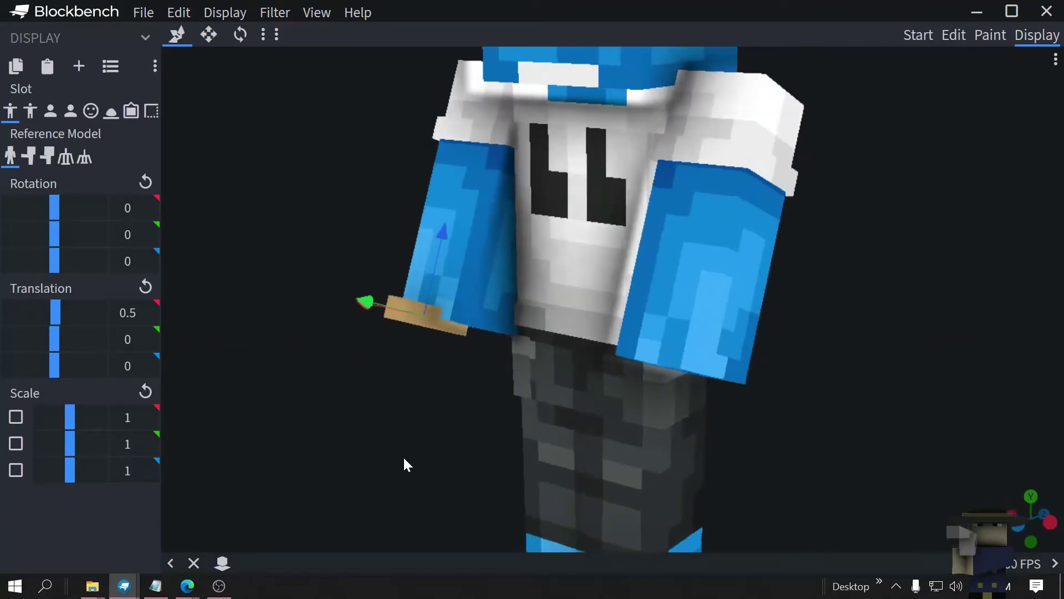
click(30, 110)
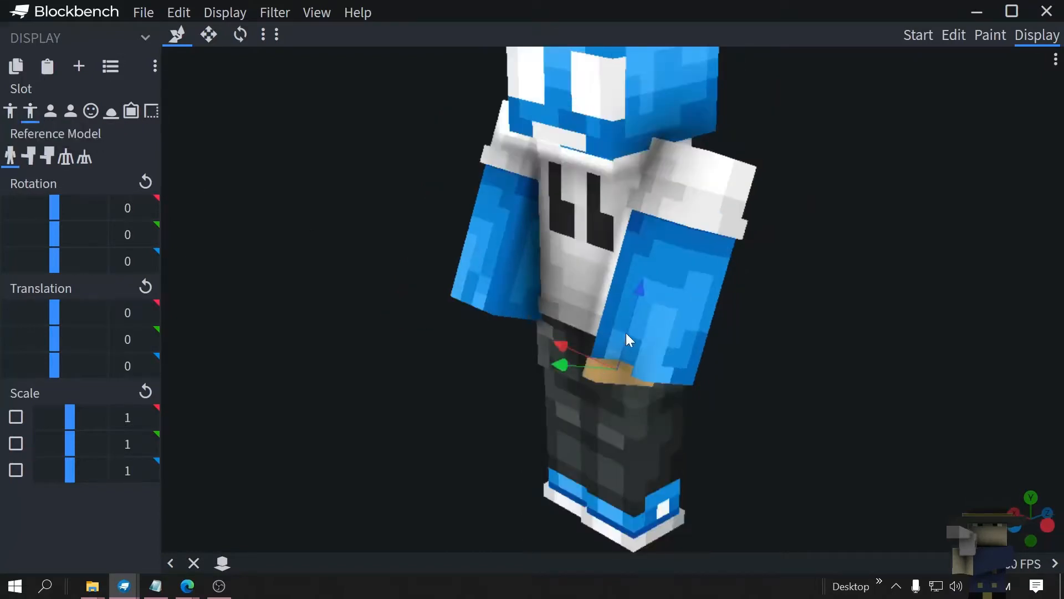
drag(627, 334, 759, 378)
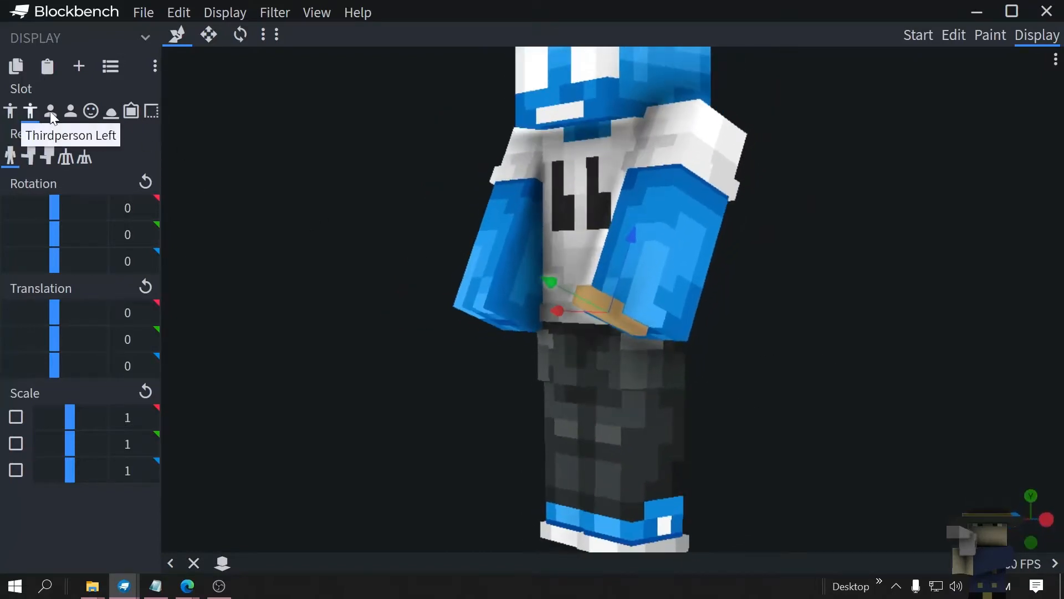
Raise the stick higher in the first-person right-hand and left-hand slots
click(50, 111)
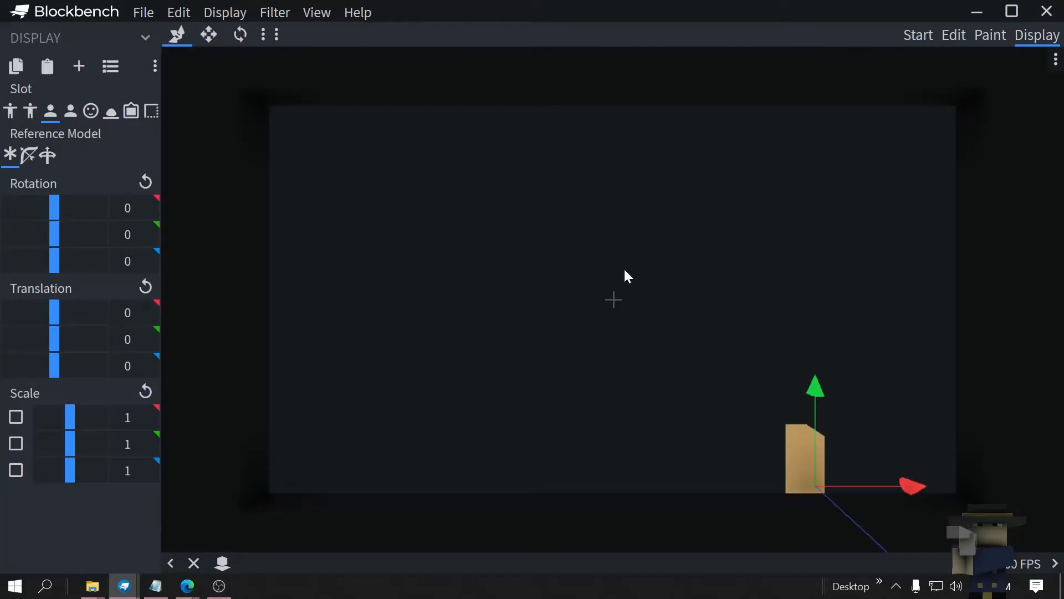
drag(812, 383, 816, 357)
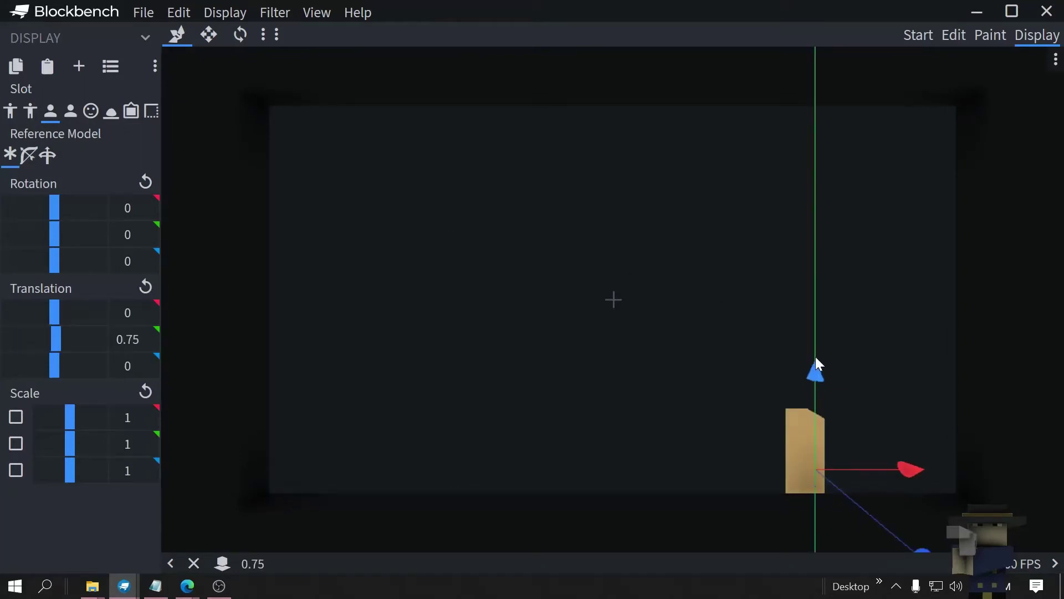
click(70, 111)
mouse_move(409, 382)
mouse_down()
mouse_move(411, 358)
mouse_move(423, 361)
mouse_up()
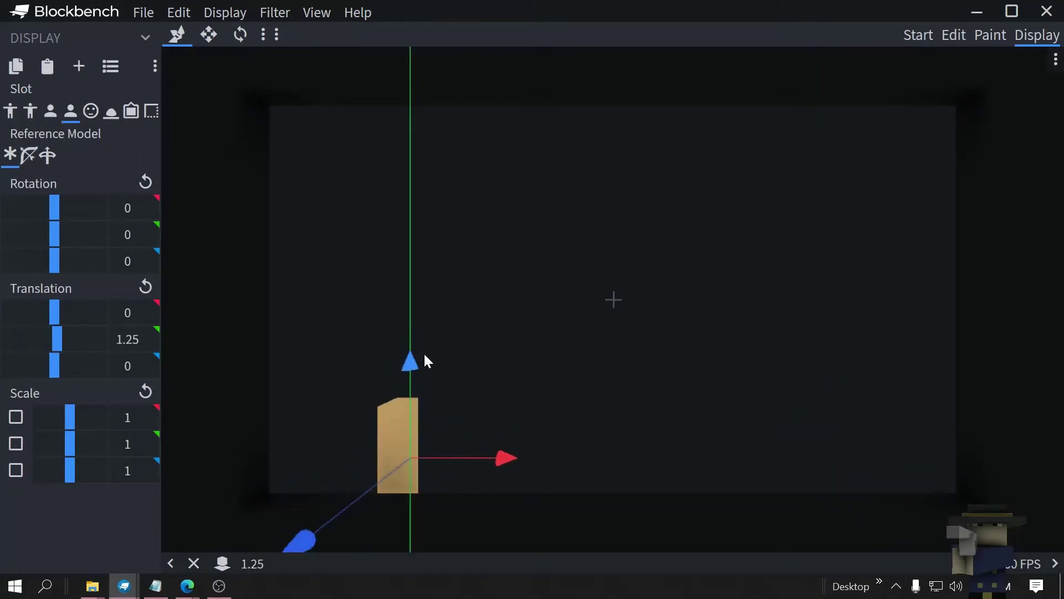
Preview the head, ground, item-frame and inventory slots, shifting it sideways in the frame
click(91, 112)
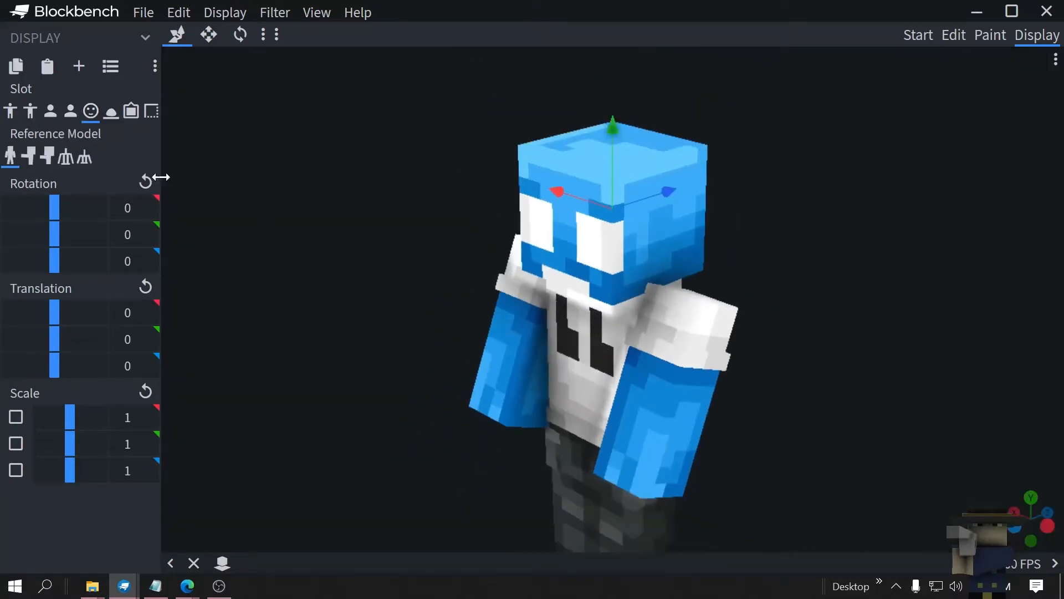
click(110, 112)
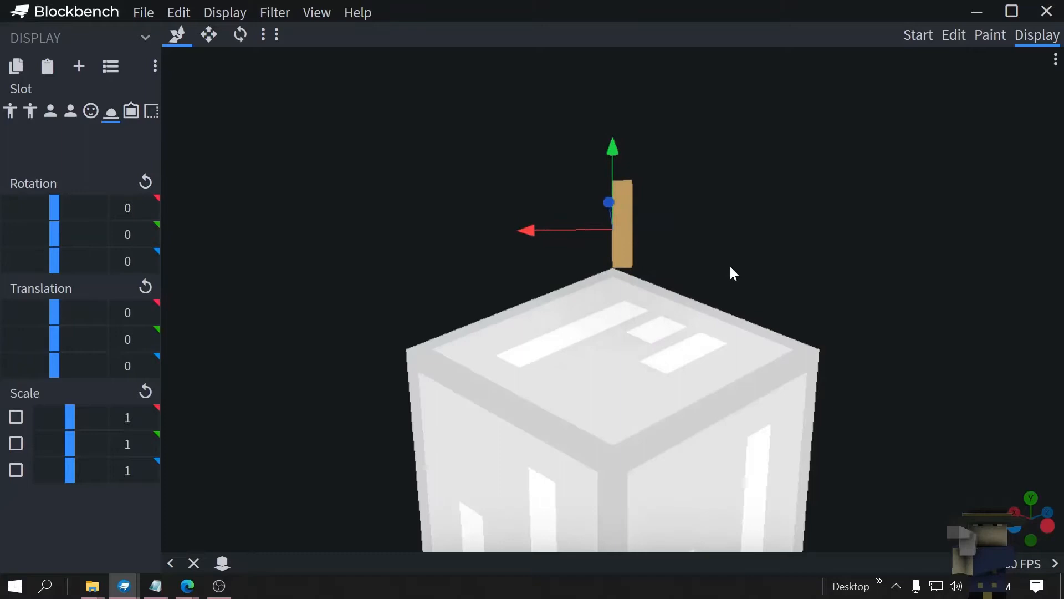
drag(729, 265, 700, 339)
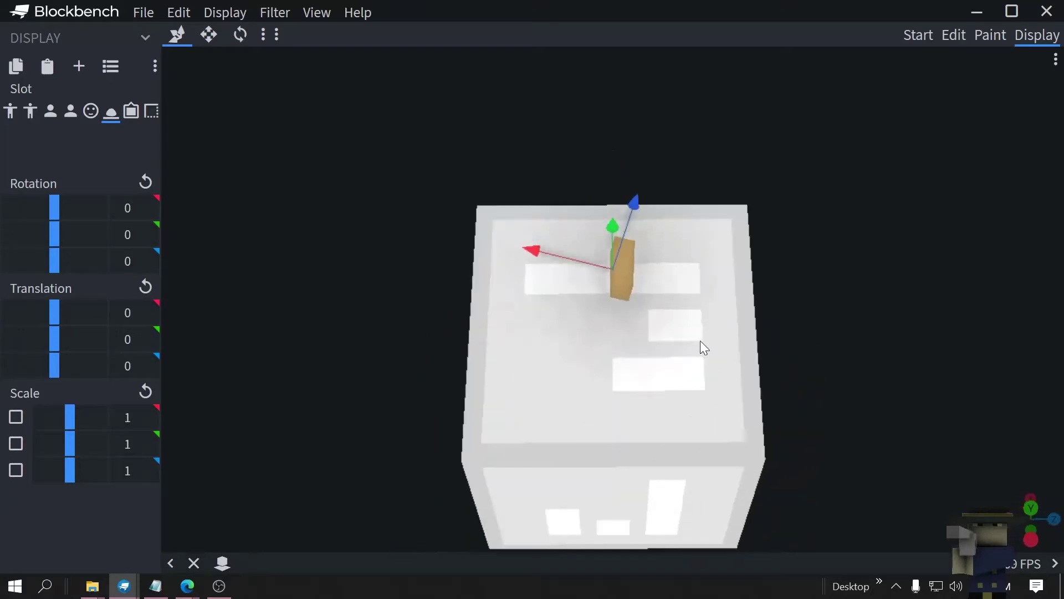
click(131, 111)
mouse_move(744, 381)
mouse_down()
mouse_move(796, 331)
mouse_move(618, 320)
mouse_up()
drag(528, 321, 518, 325)
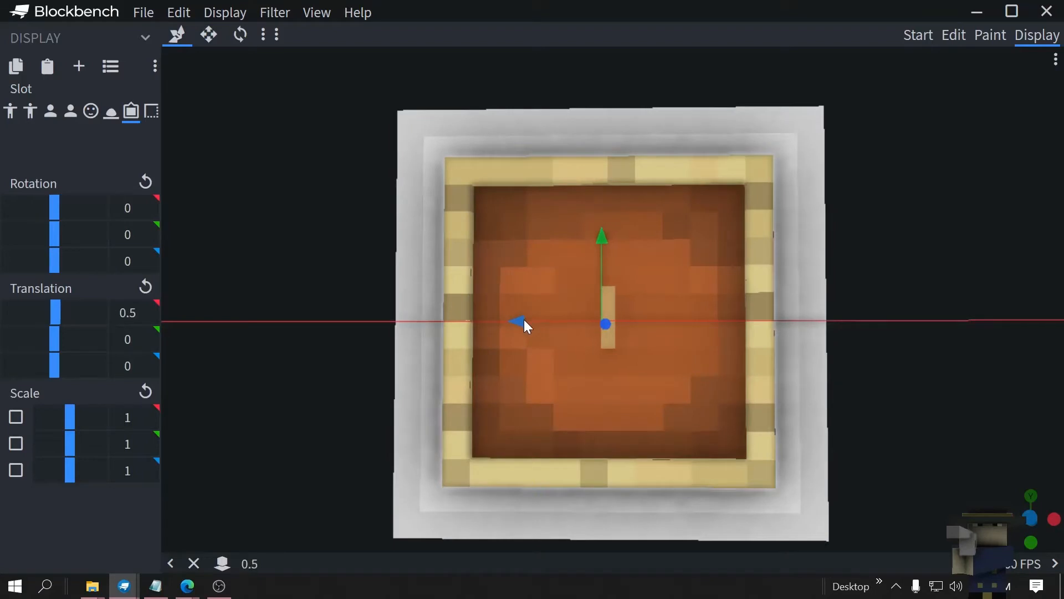
scroll(841, 277, down, 2)
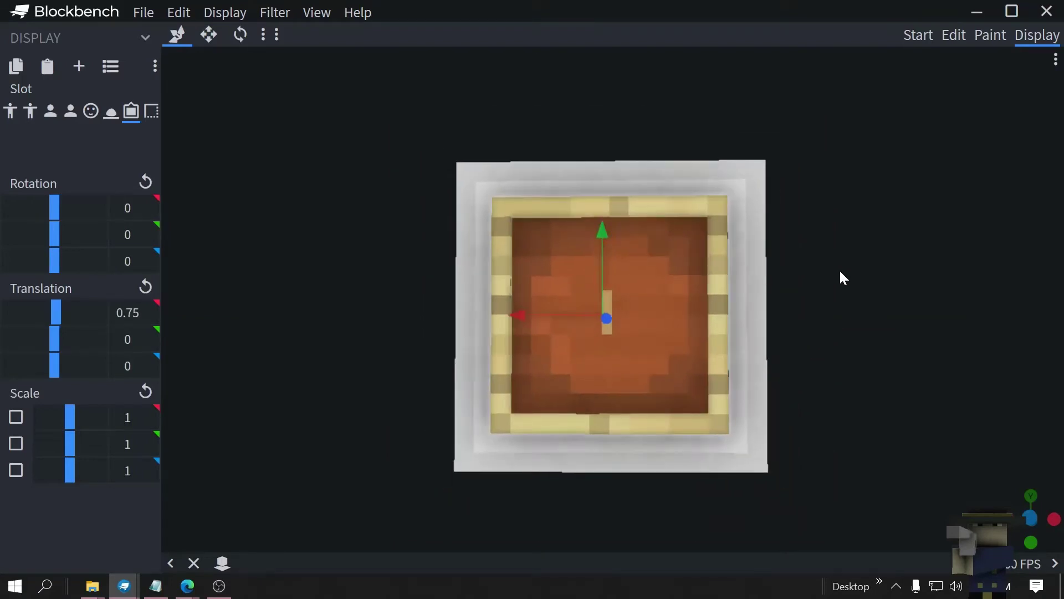
click(151, 112)
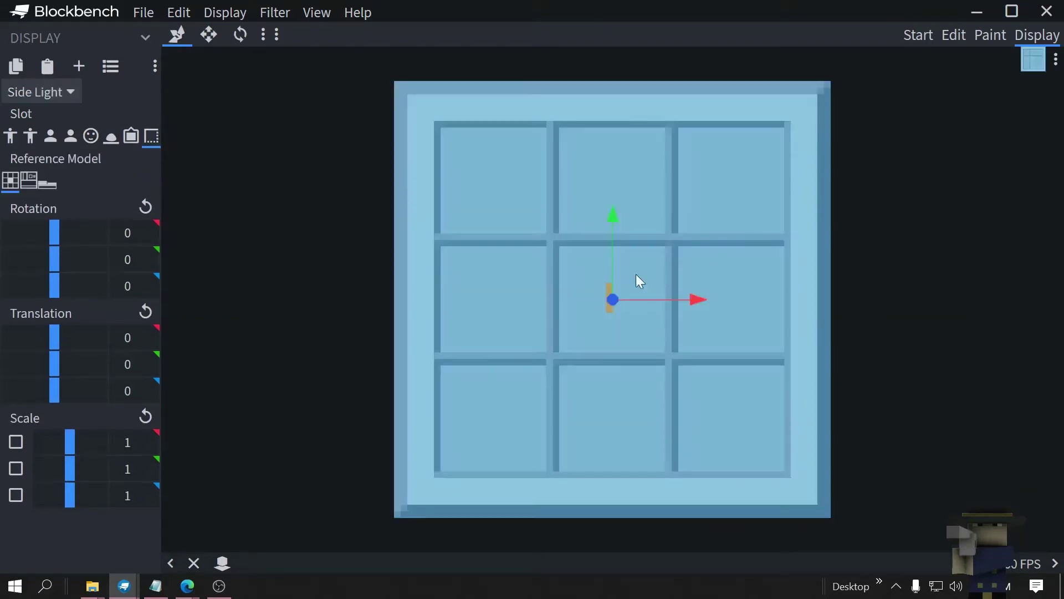
Back in edit mode, stretch the stick cube up to a height of 6
click(953, 35)
click(629, 244)
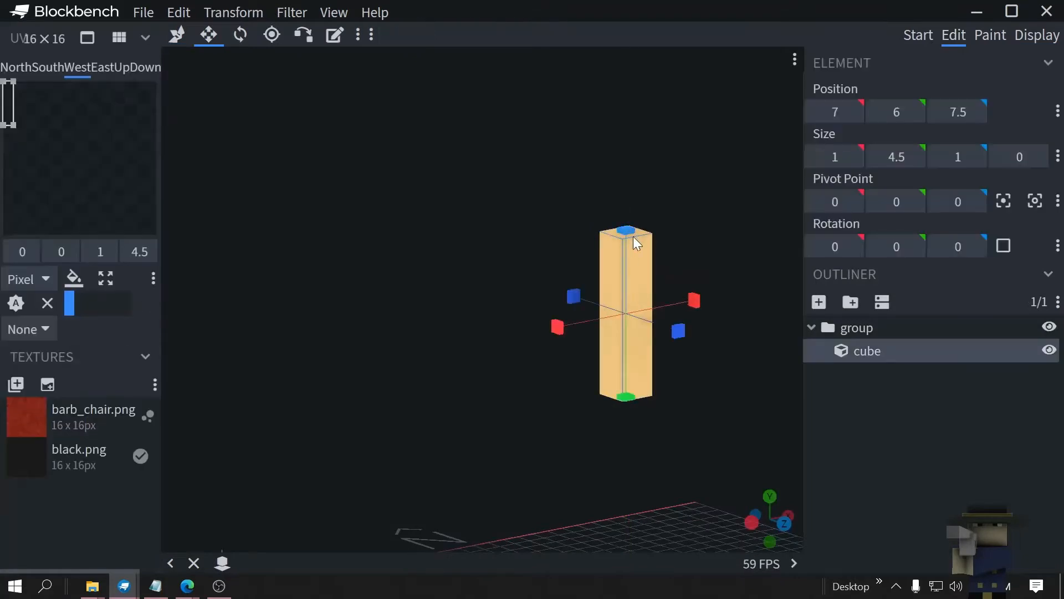
mouse_move(633, 237)
mouse_down()
mouse_move(632, 188)
mouse_move(628, 200)
mouse_up()
drag(670, 164, 707, 249)
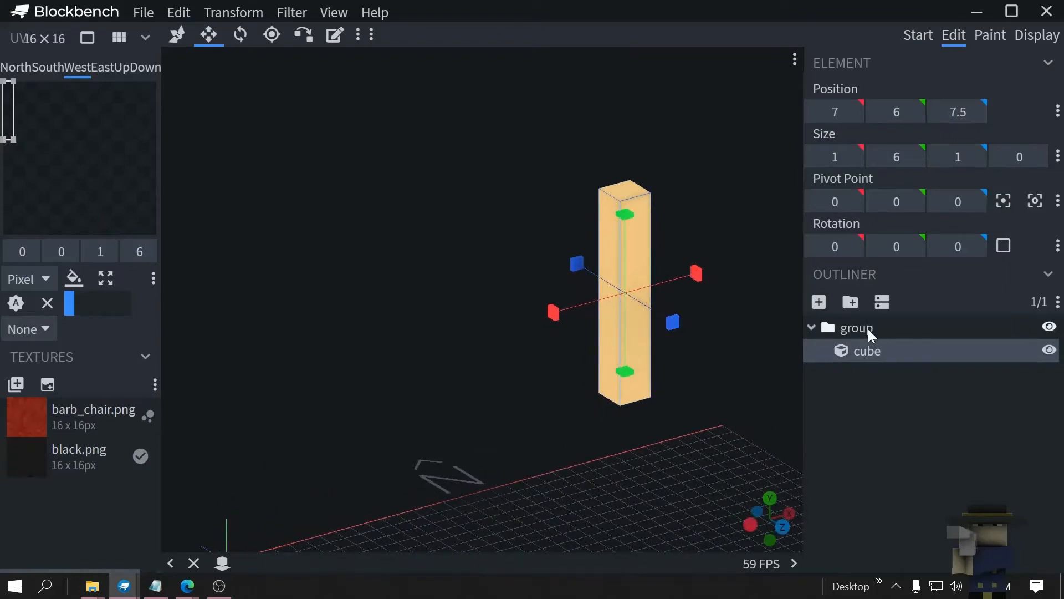
mouse_move(724, 204)
mouse_down()
mouse_move(661, 171)
mouse_move(624, 187)
mouse_move(688, 184)
mouse_up()
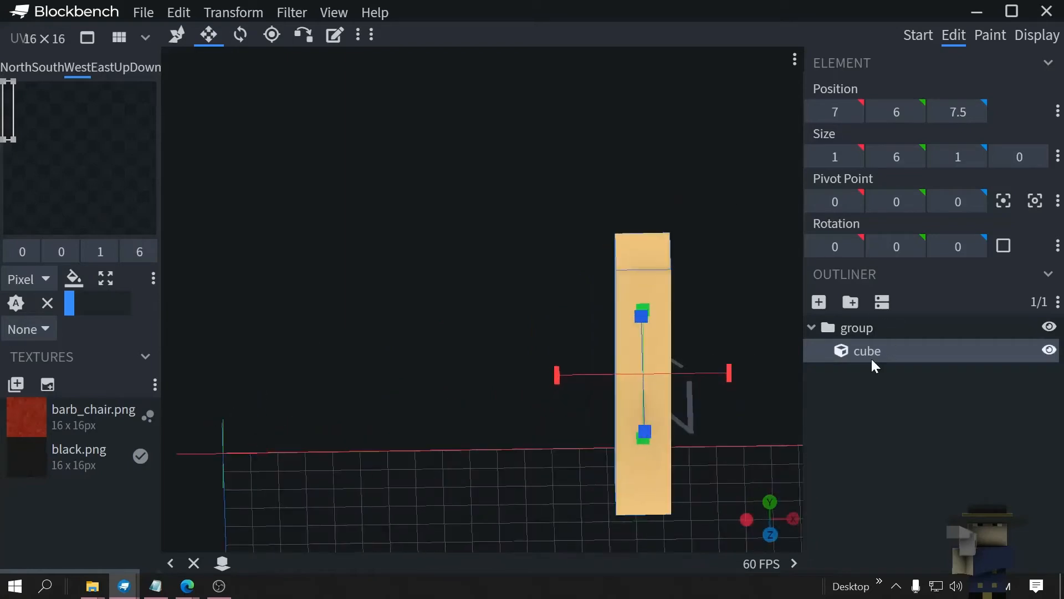
Add a small cube, put it in a new group and rename that group 'wick'
click(819, 302)
drag(867, 374, 847, 479)
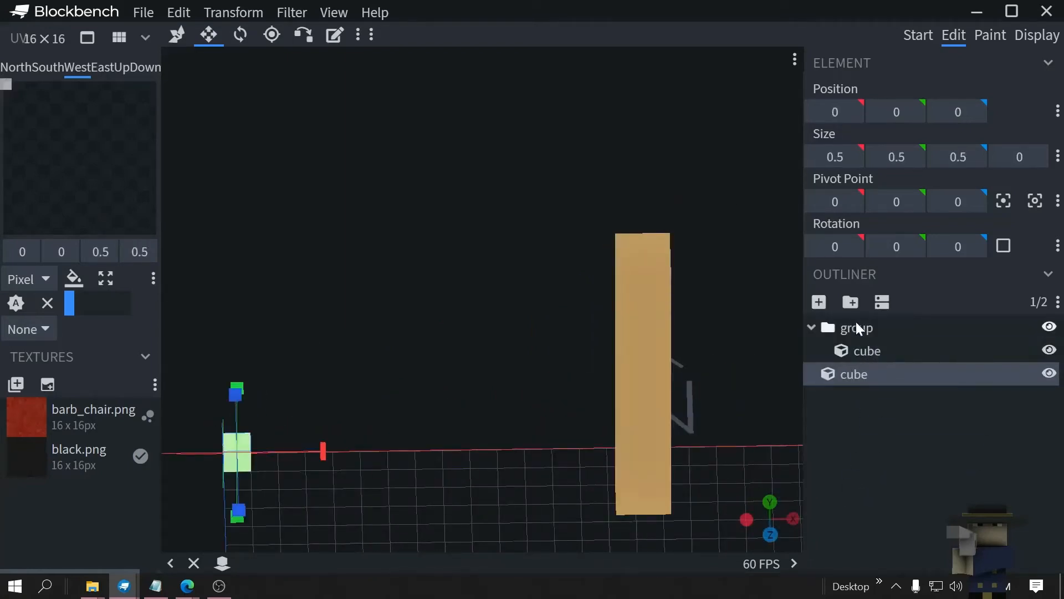
click(851, 302)
drag(855, 375, 866, 402)
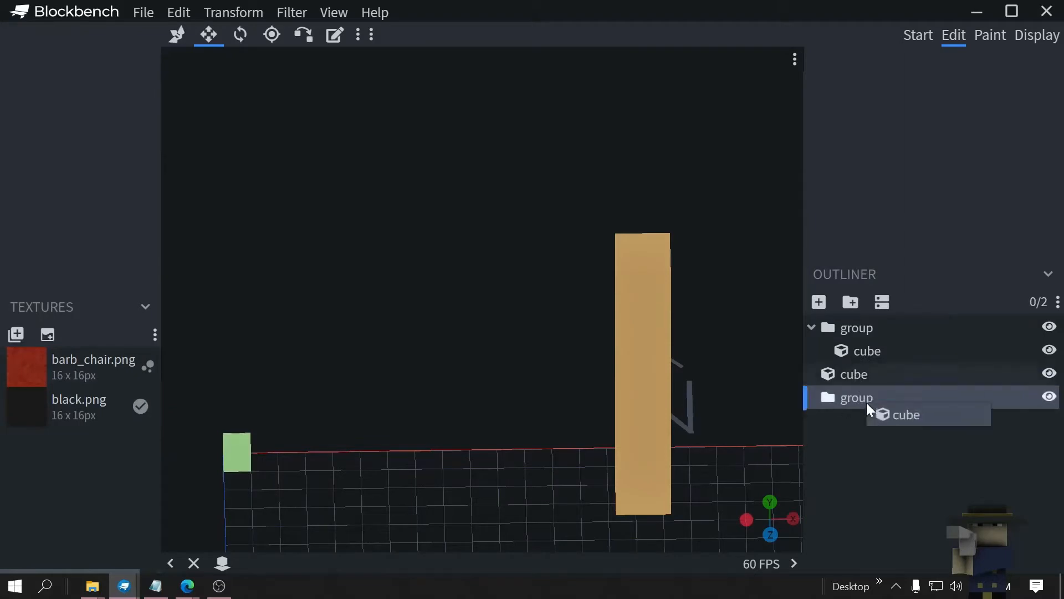
right_click(852, 382)
mouse_move(914, 296)
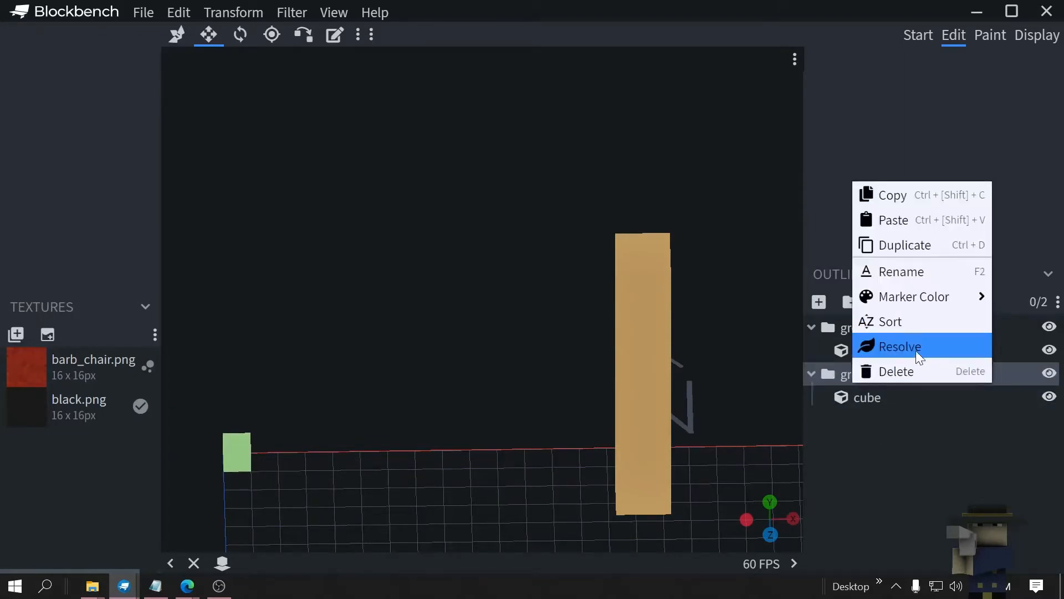
click(901, 273)
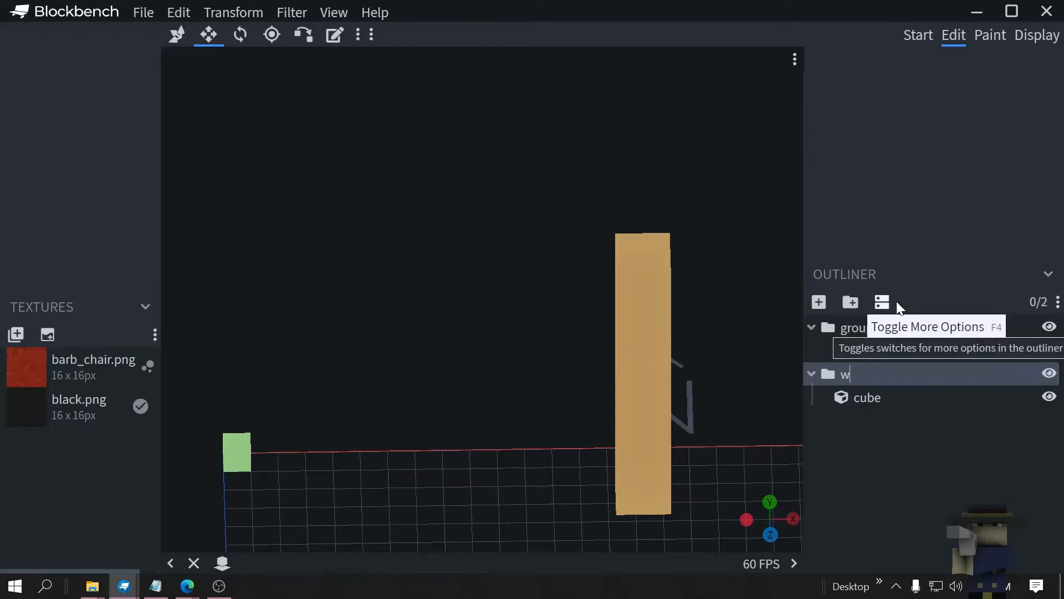
text(wick)
key(Return)
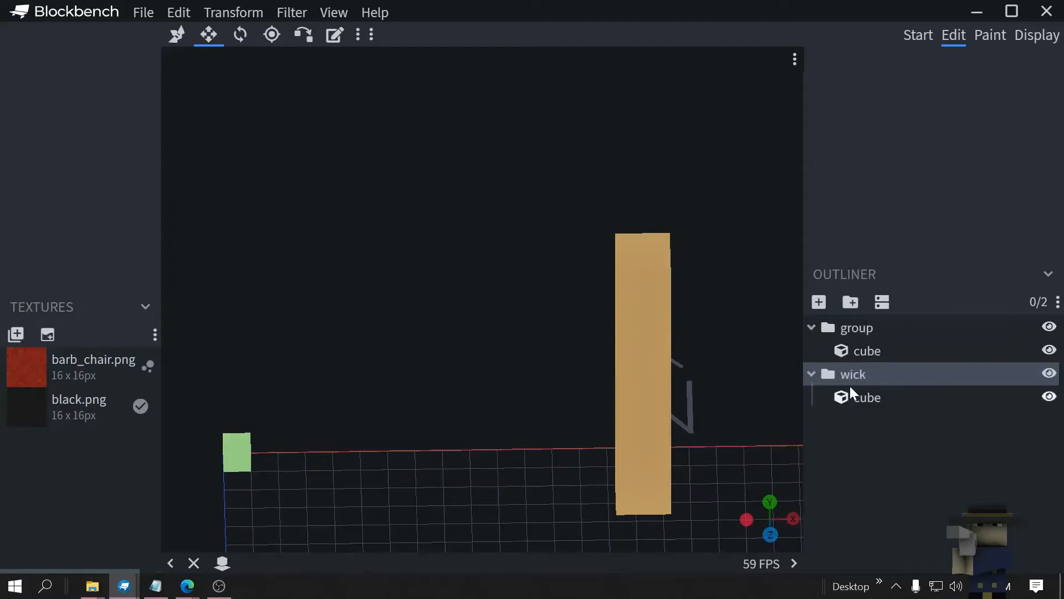
Rename the first group 'stick' and select the small cube in the wick group
right_click(862, 331)
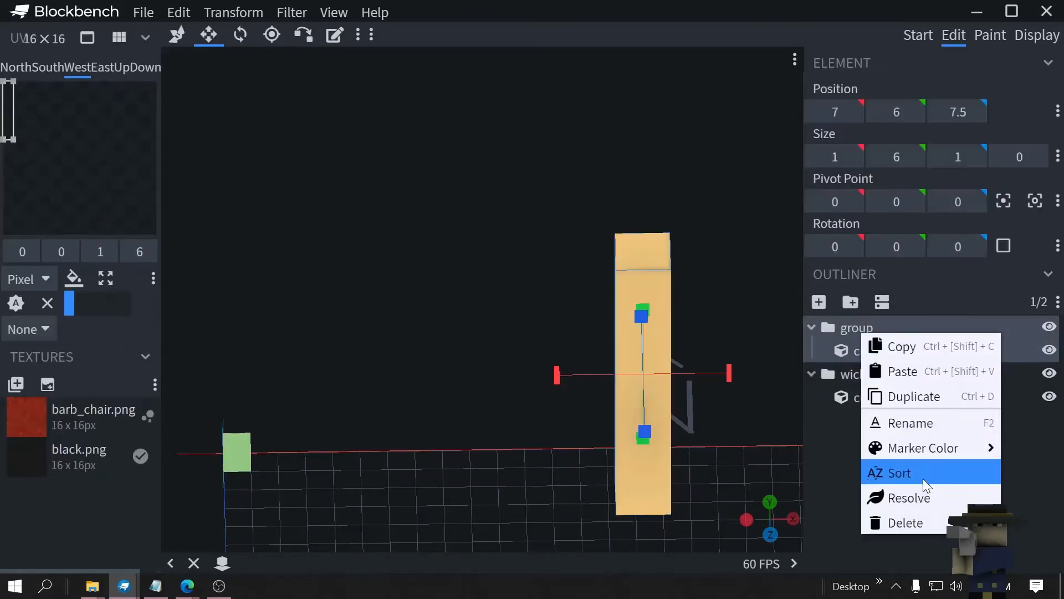
click(918, 422)
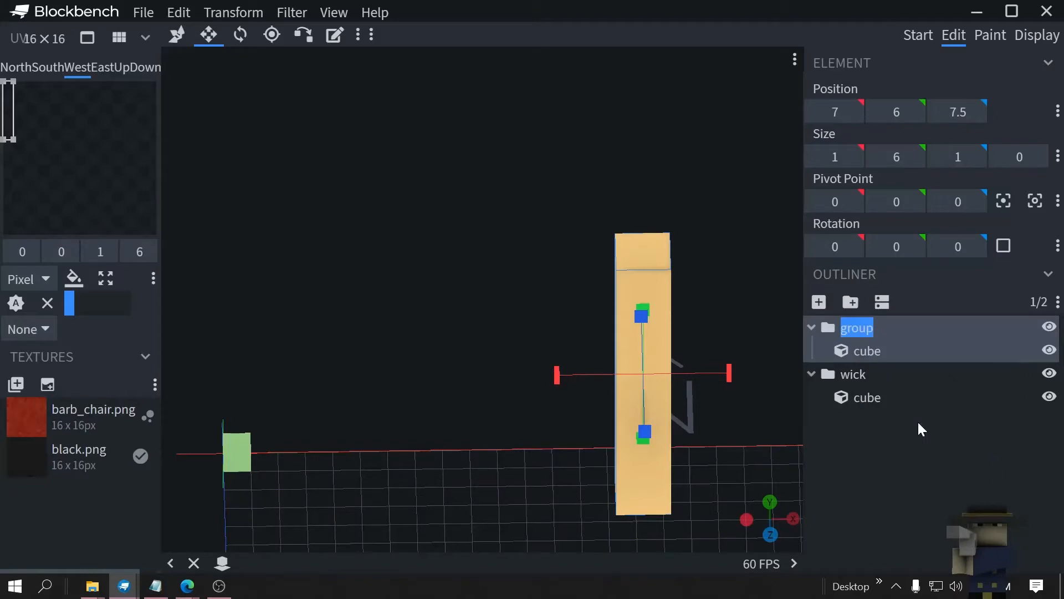
text(stick)
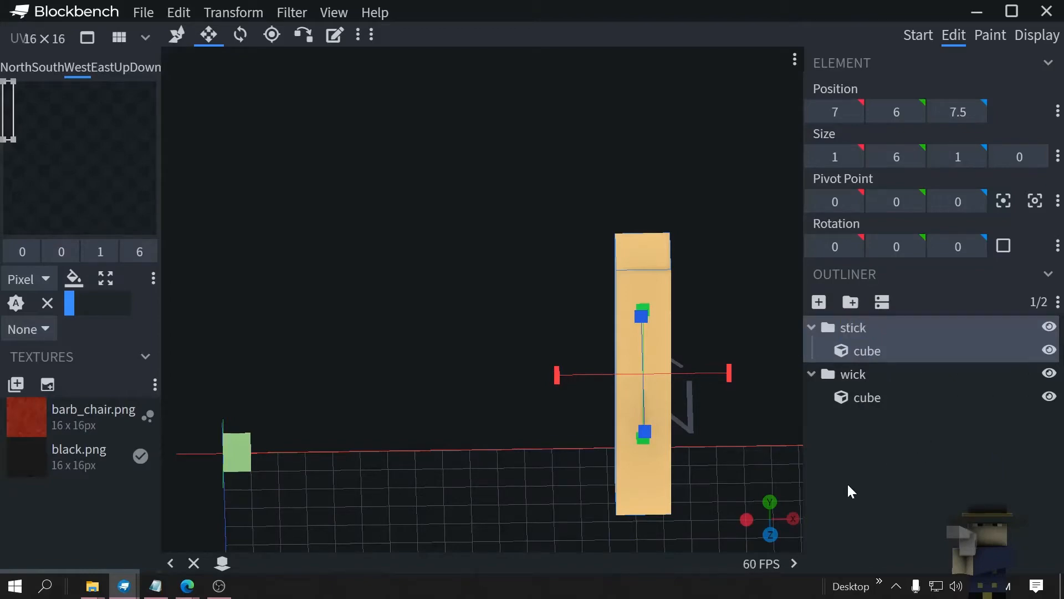
mouse_move(709, 148)
mouse_down()
mouse_move(652, 160)
mouse_move(568, 212)
mouse_up()
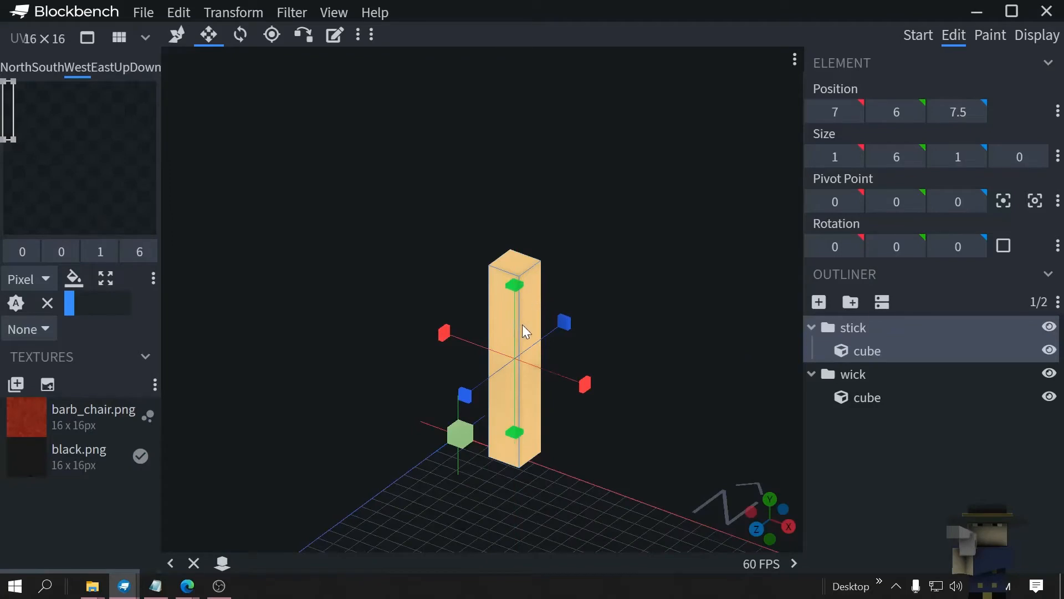
click(865, 398)
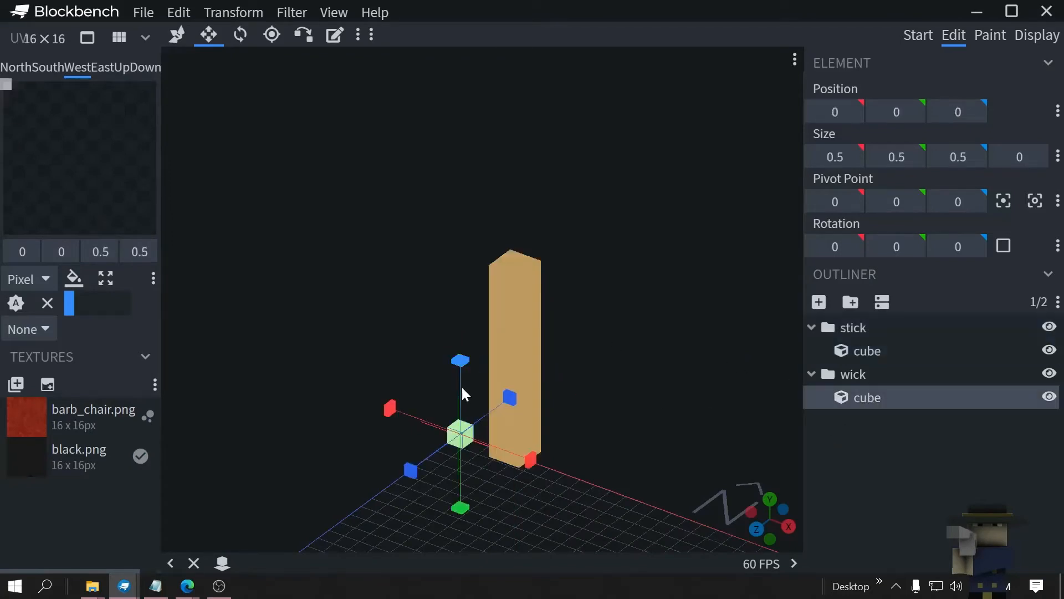
mouse_move(608, 393)
mouse_down()
mouse_move(646, 401)
mouse_move(347, 424)
mouse_up()
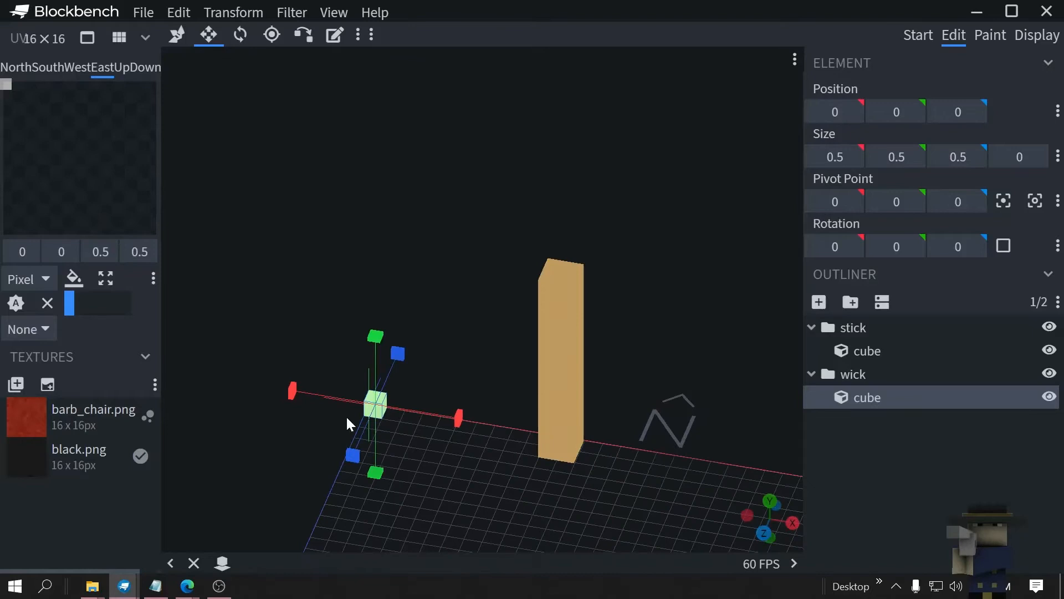
Delete the small cube, duplicate the stick, raise the copy and thin it to 0.5 by 0.5
key(Delete)
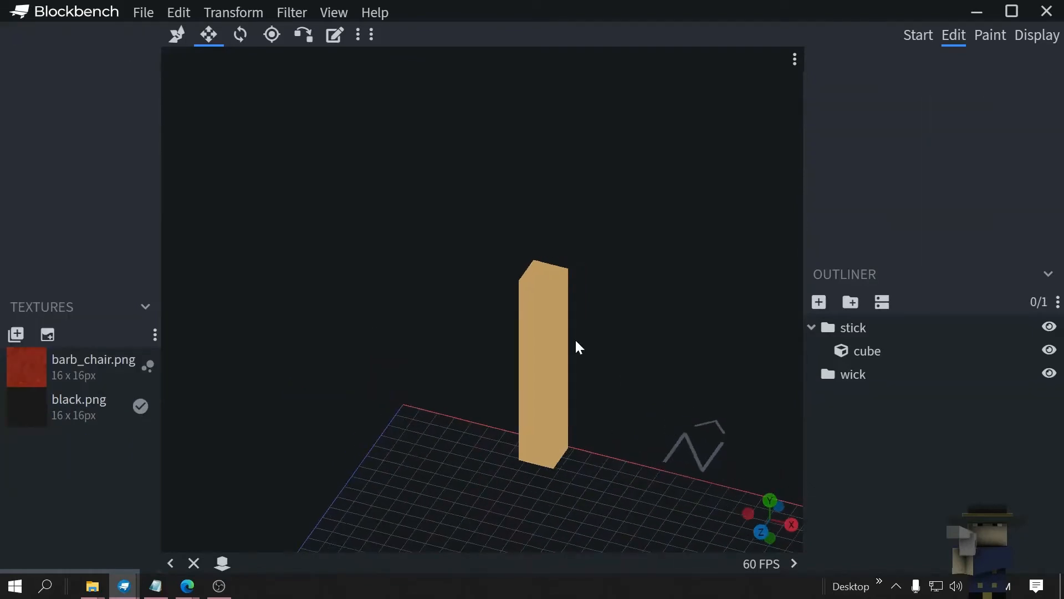
click(550, 315)
key(ctrl+d)
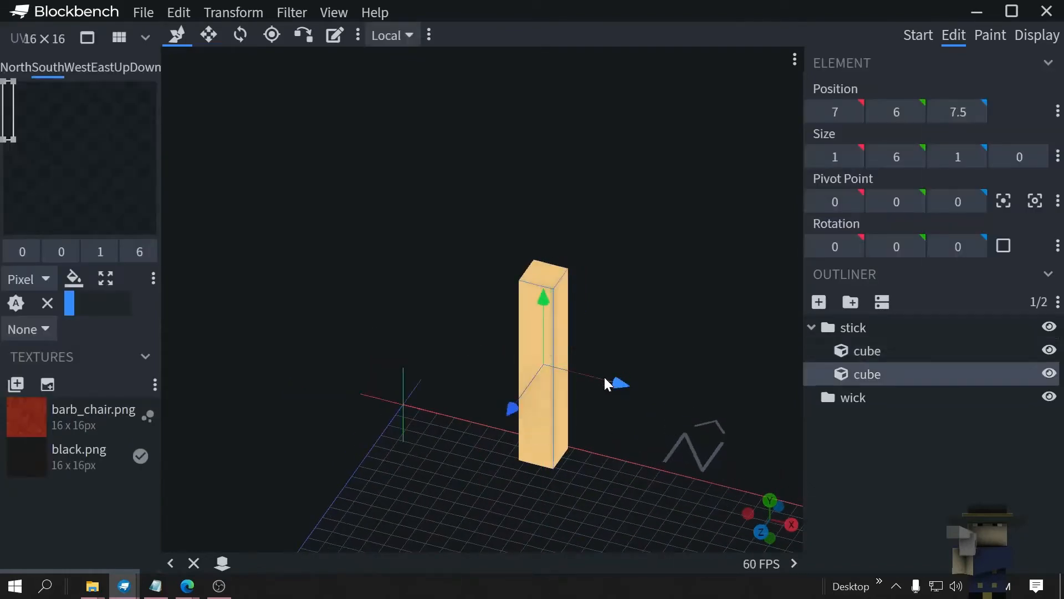
mouse_move(542, 298)
mouse_down()
mouse_move(569, 104)
mouse_move(539, 247)
mouse_up()
key(s)
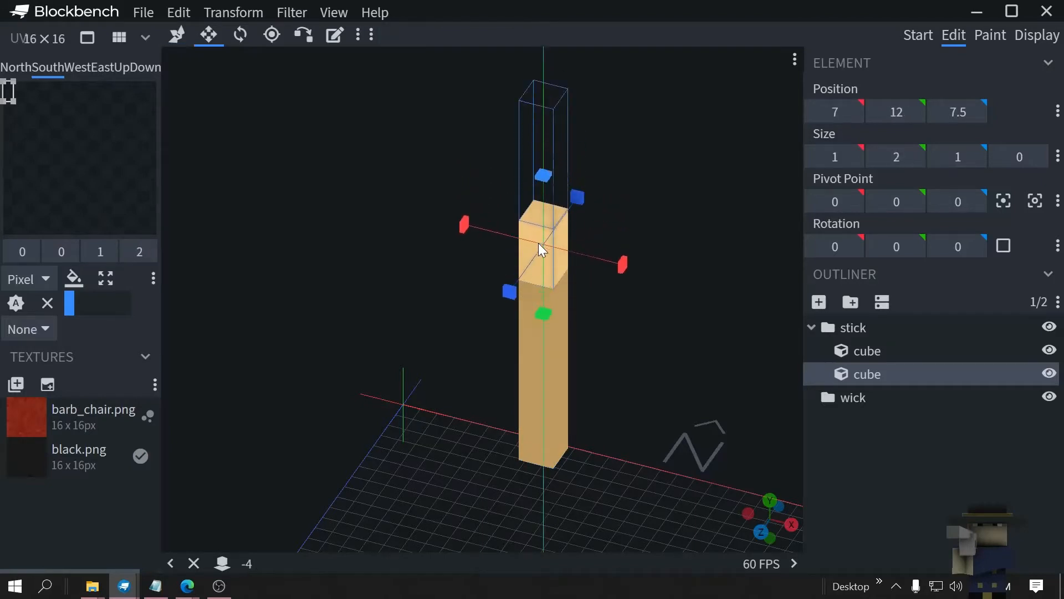
drag(622, 272, 613, 265)
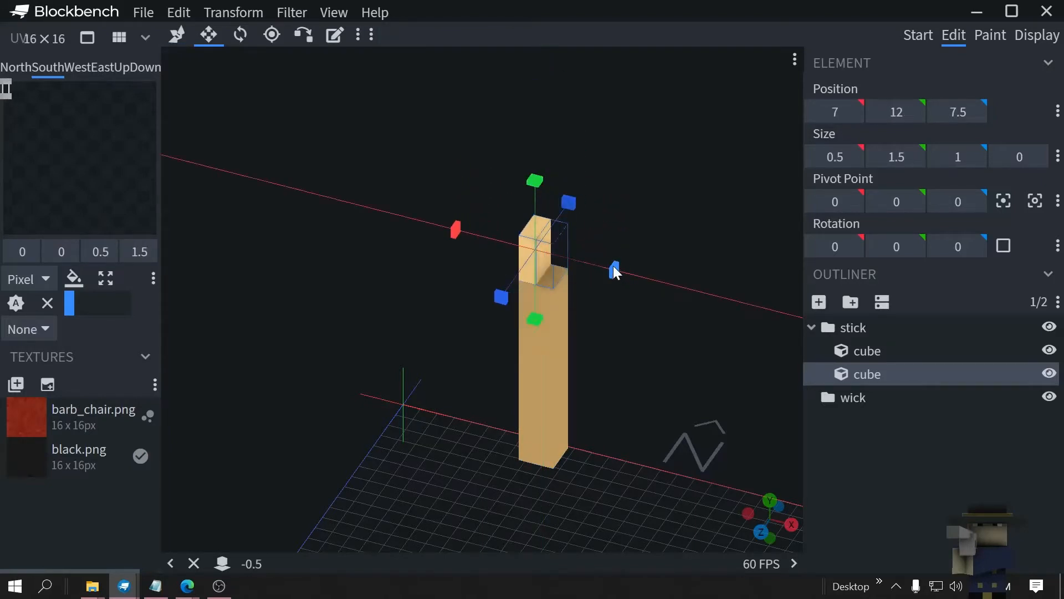
drag(500, 299, 510, 292)
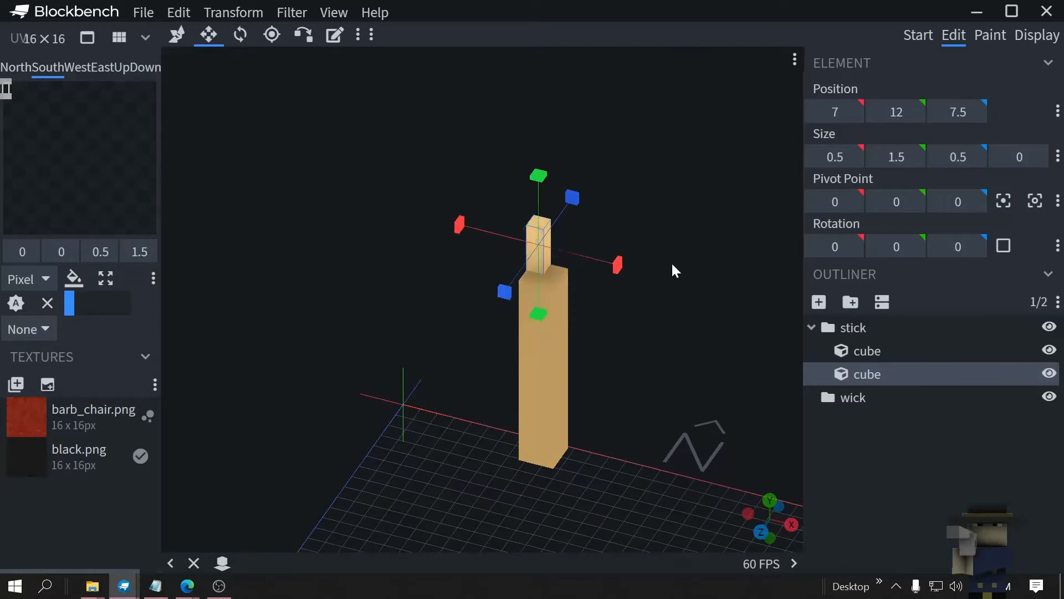
scroll(773, 289, up, 1)
Move the thin cube into the wick group and nudge it centred atop the stick along X and Z
drag(869, 374, 868, 401)
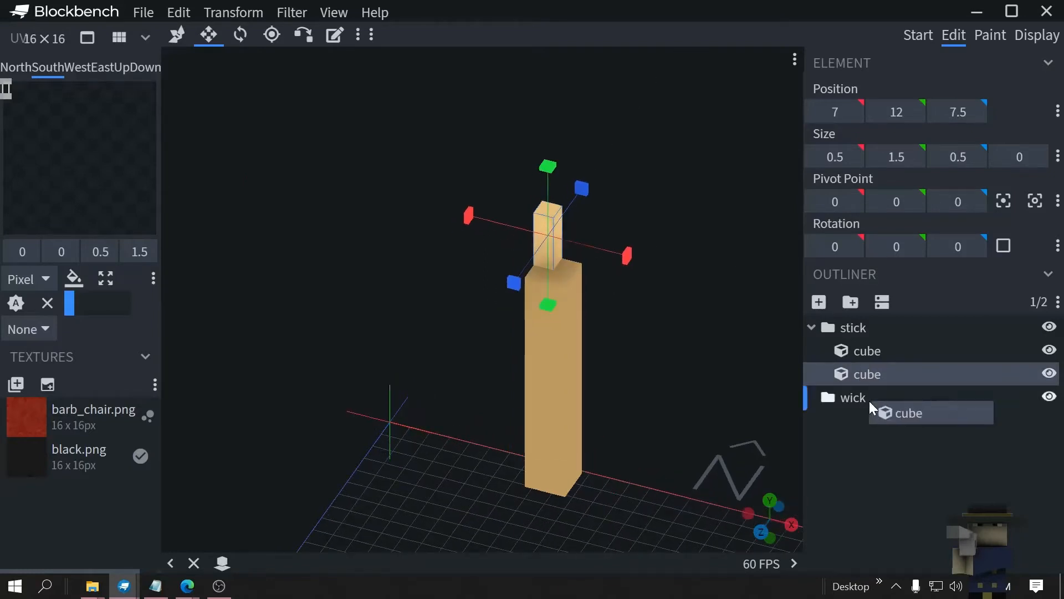
mouse_move(706, 372)
mouse_down()
mouse_move(658, 373)
mouse_move(776, 292)
mouse_up()
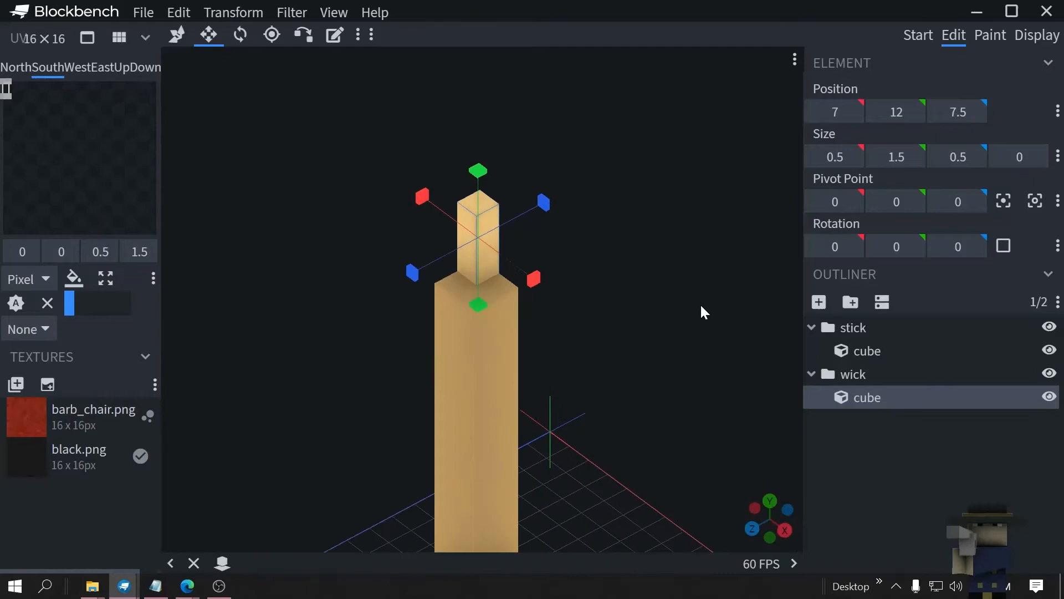
scroll(775, 291, up, 2)
key(v)
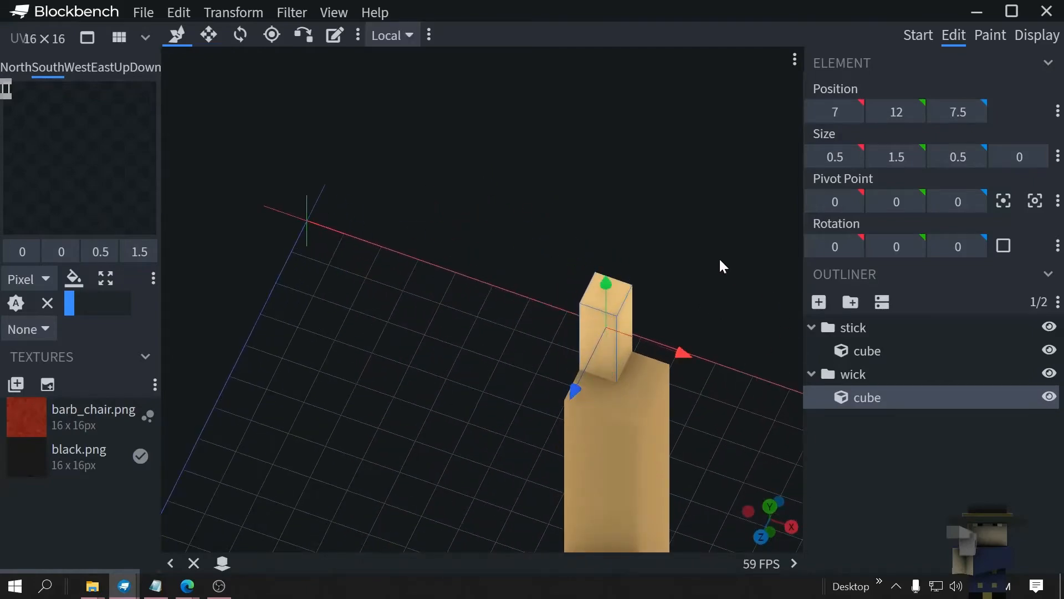
drag(720, 257, 653, 357)
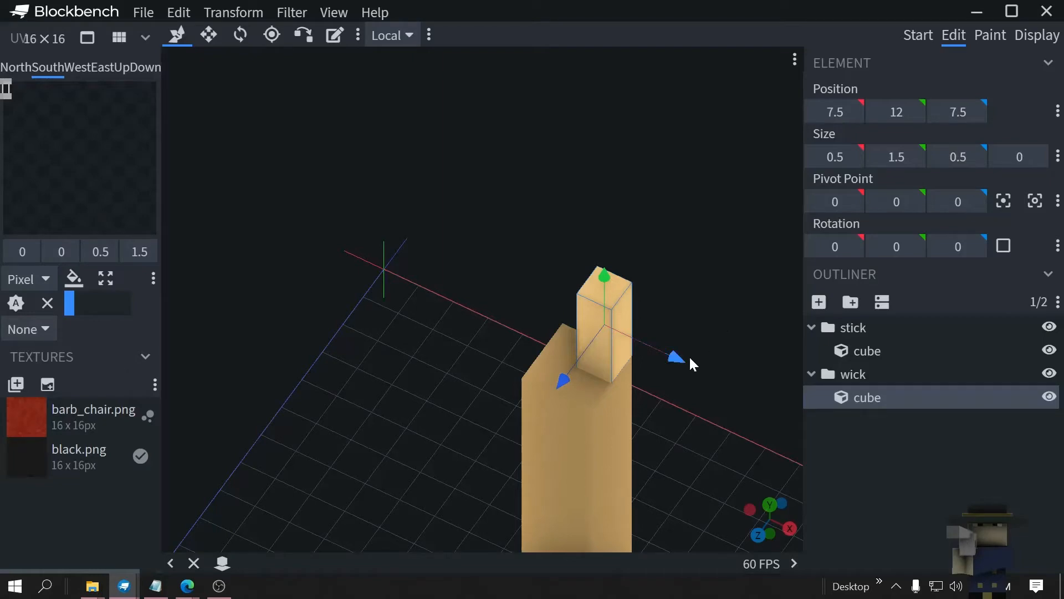
drag(674, 361, 660, 353)
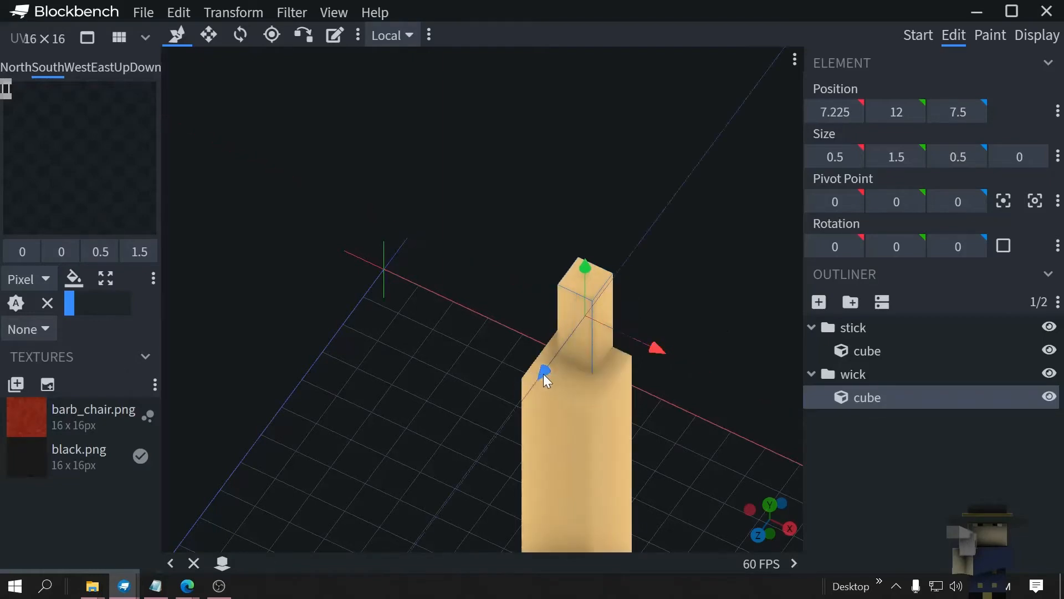
drag(562, 381, 525, 385)
mouse_move(666, 240)
mouse_down()
mouse_move(607, 216)
mouse_move(584, 179)
mouse_move(633, 213)
mouse_up()
scroll(606, 215, down, 3)
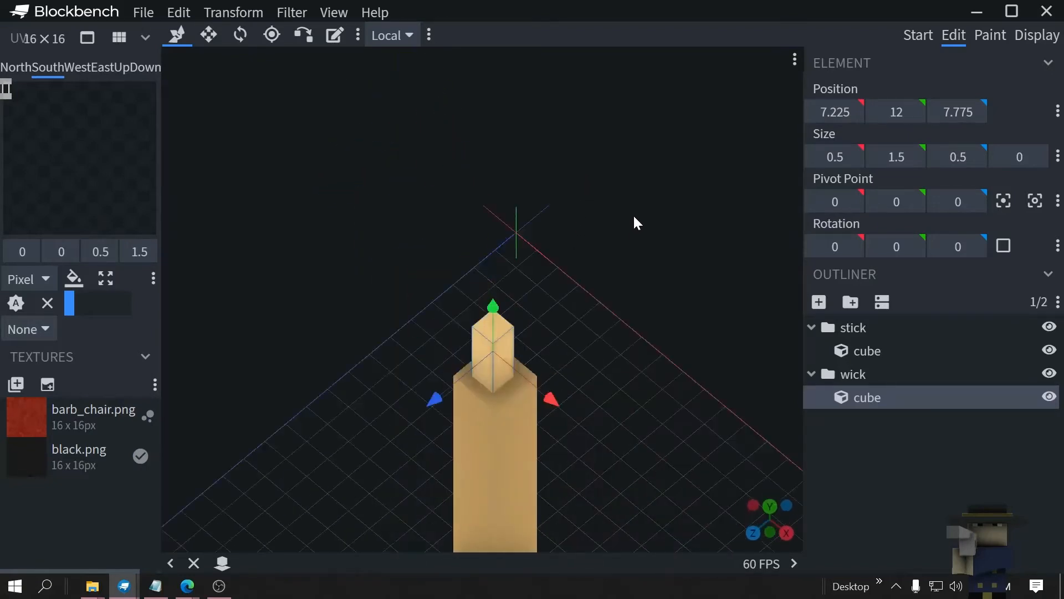
Scale the wick cube to 0.58, lift it back onto the stick top and centre it along Z
click(233, 12)
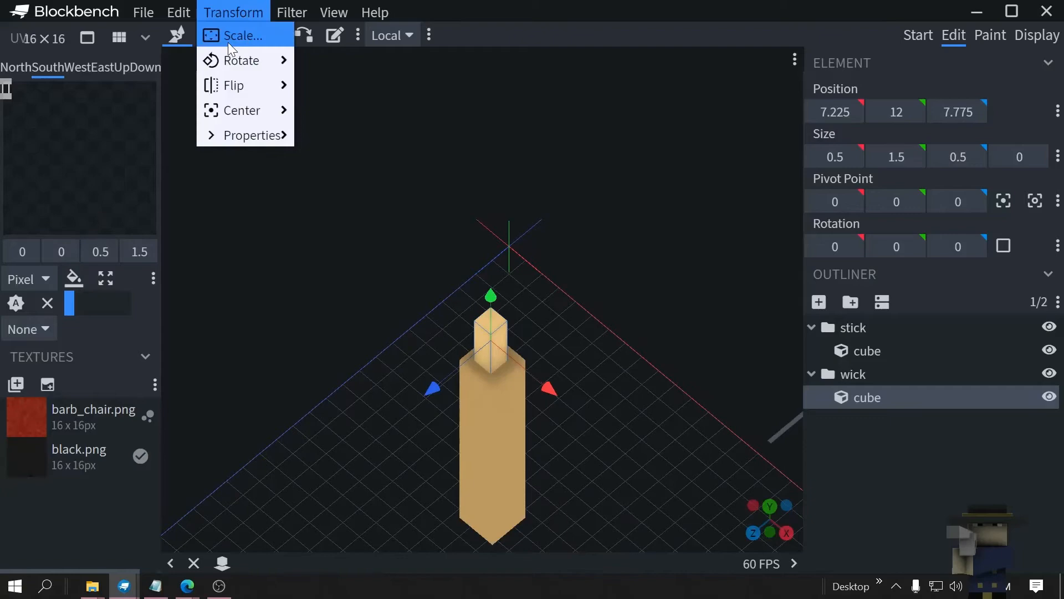
click(228, 35)
drag(422, 210, 384, 225)
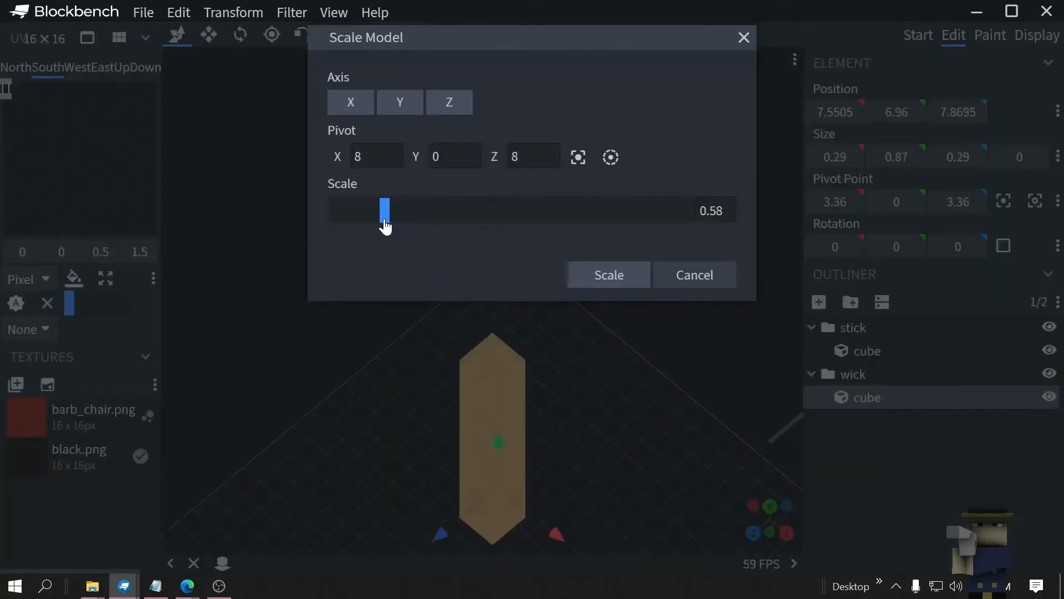
click(608, 275)
drag(497, 440, 497, 312)
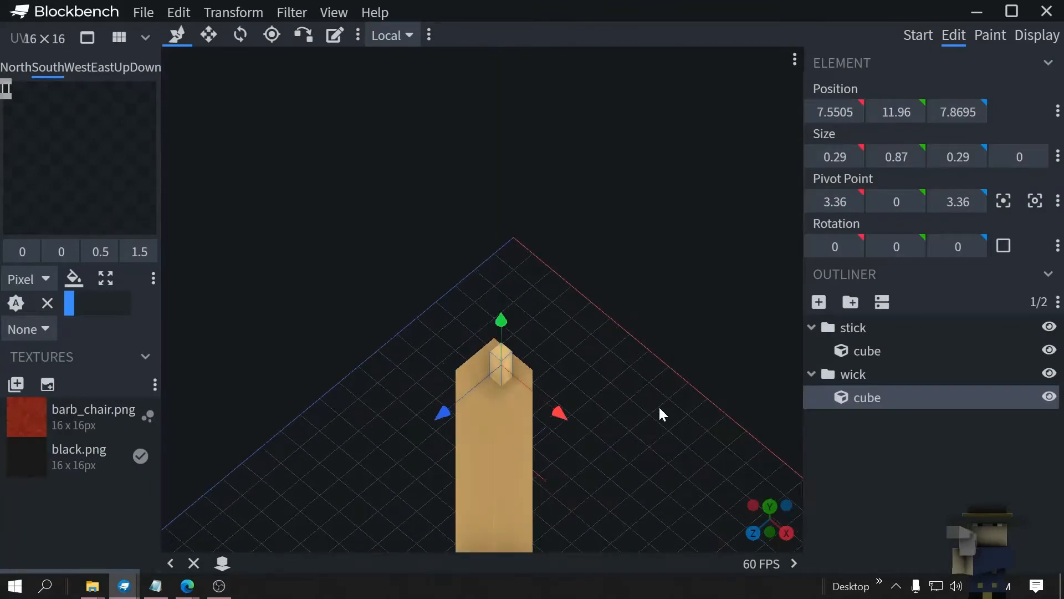
mouse_move(658, 405)
mouse_down()
mouse_move(609, 342)
mouse_move(568, 332)
mouse_up()
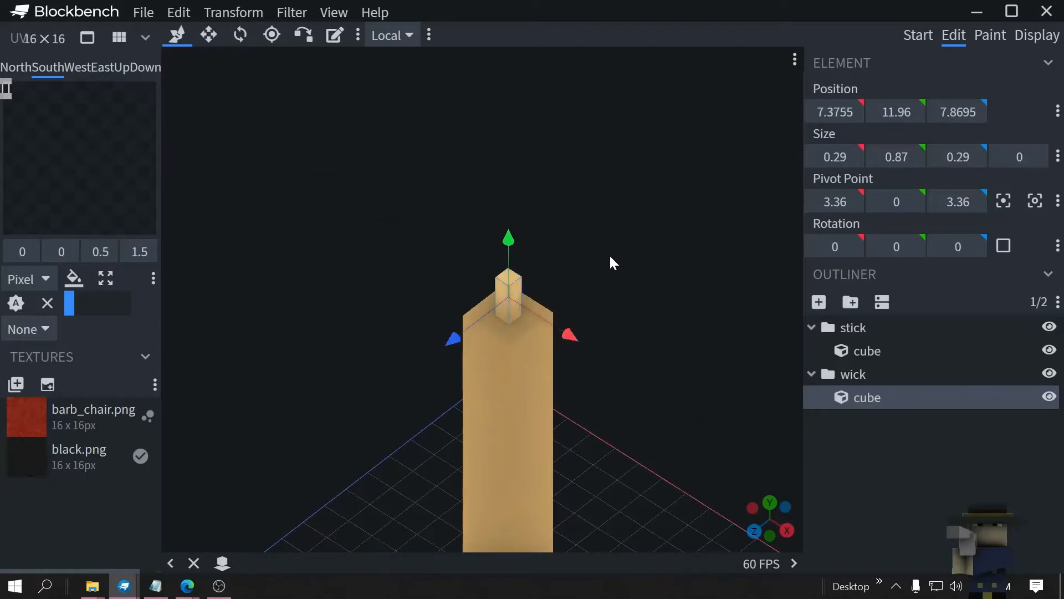
drag(453, 343, 626, 227)
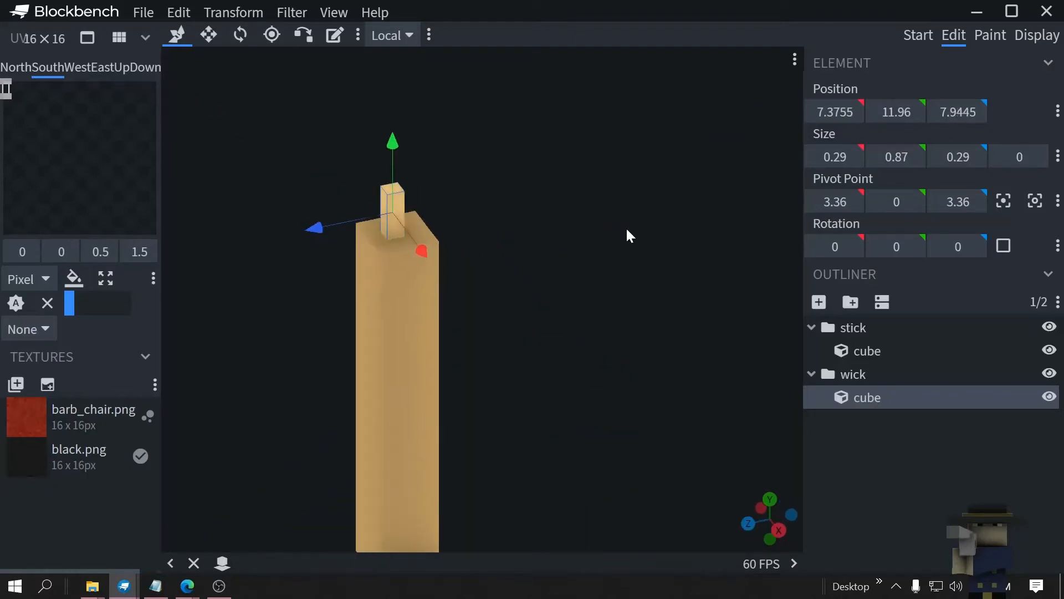
mouse_move(613, 175)
mouse_down()
mouse_move(313, 225)
mouse_move(290, 201)
mouse_up()
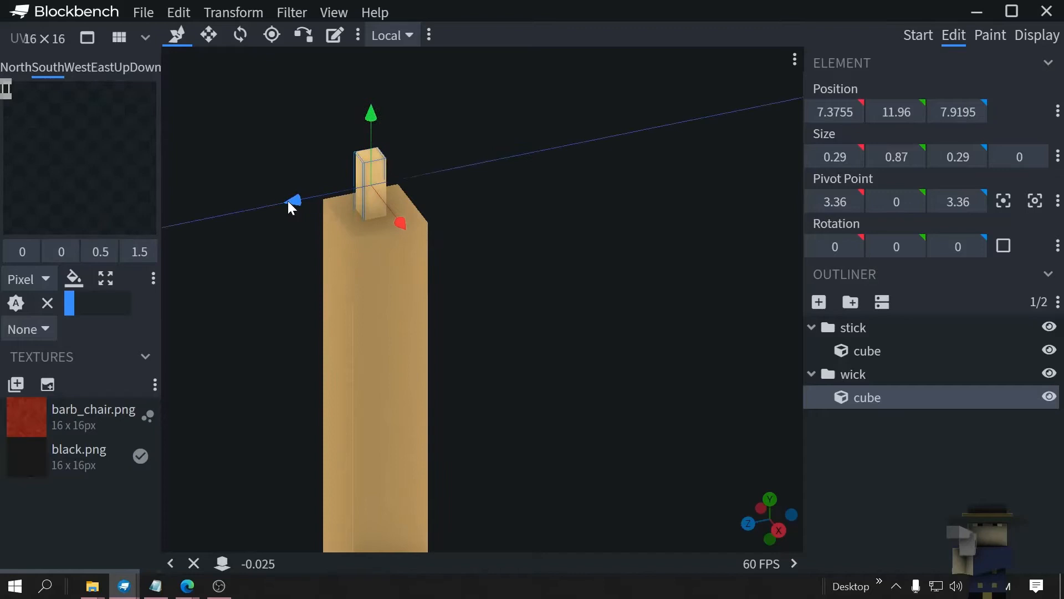
Stretch the wick taller to a height of 1.87
key(s)
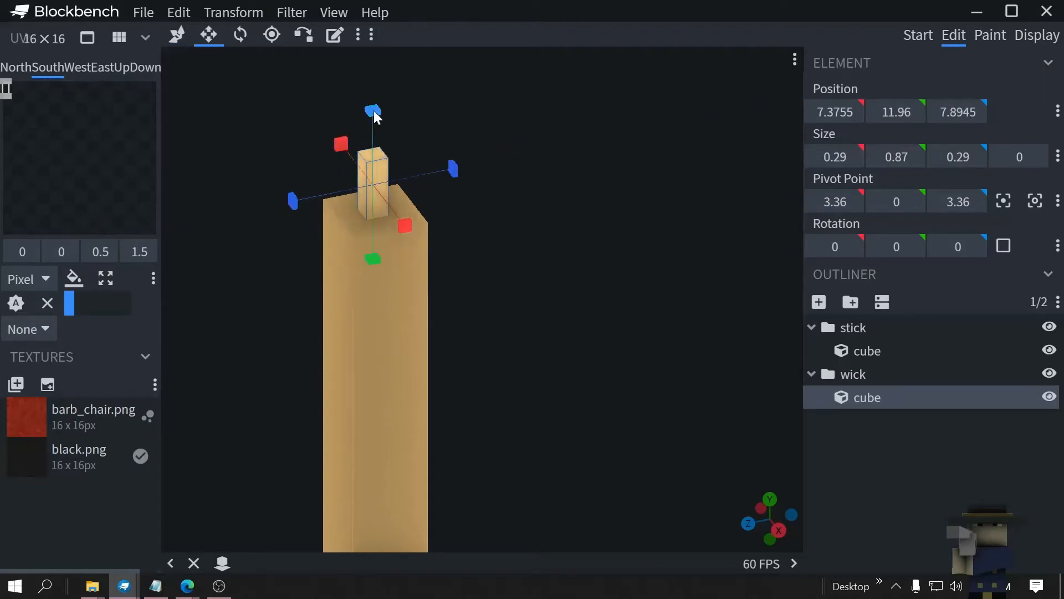
drag(374, 111, 379, 55)
mouse_move(483, 99)
mouse_down()
mouse_move(547, 126)
mouse_move(578, 172)
mouse_up()
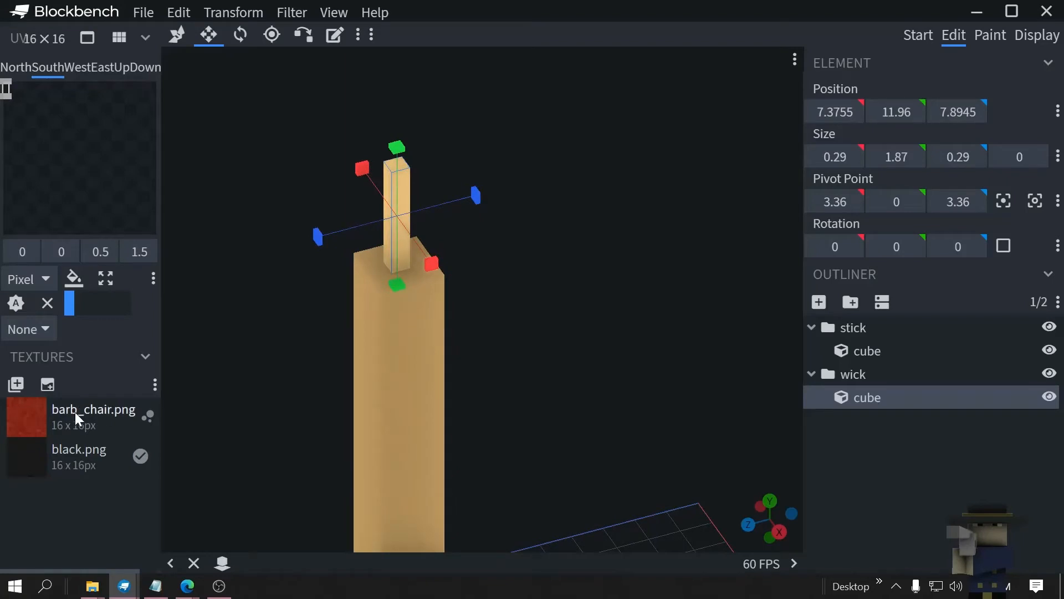
Apply the barb_chair.png texture to the stick cube
click(417, 397)
right_click(416, 397)
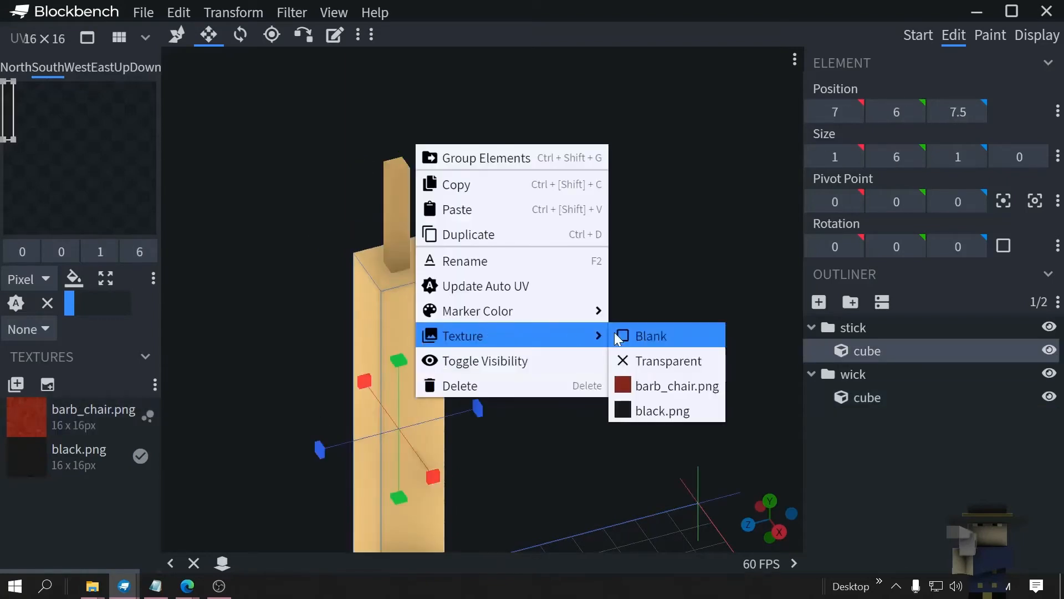
click(661, 385)
drag(604, 262, 658, 257)
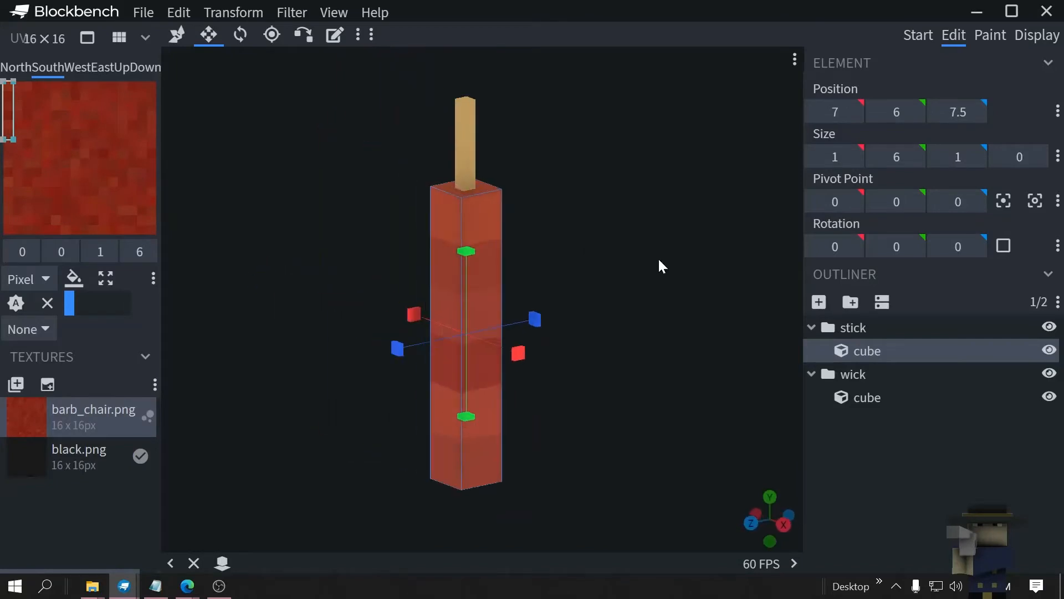
Apply the black.png texture to the wick cube
right_click(467, 124)
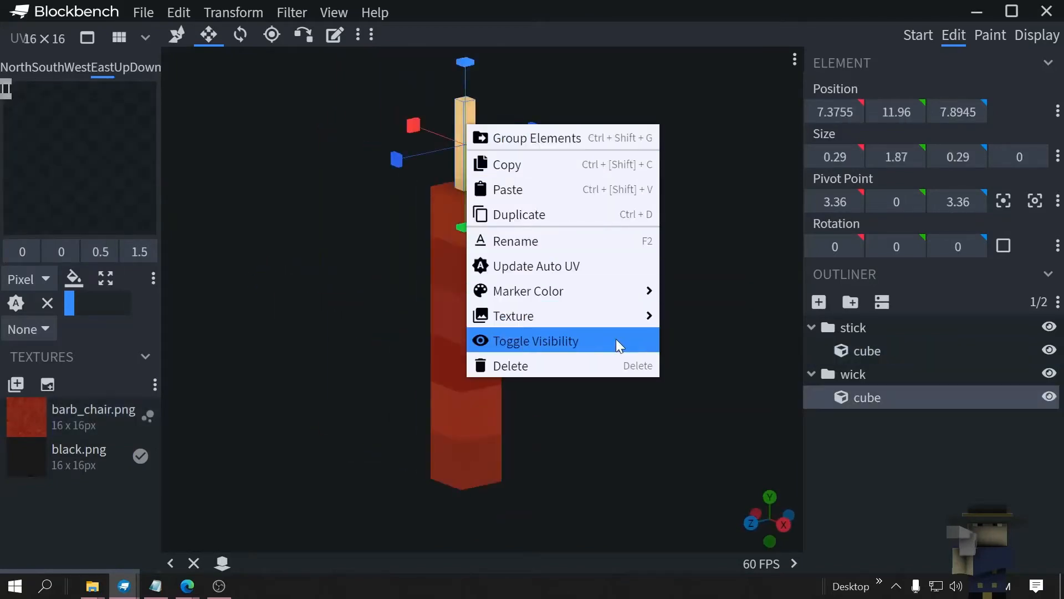
mouse_move(513, 316)
click(701, 395)
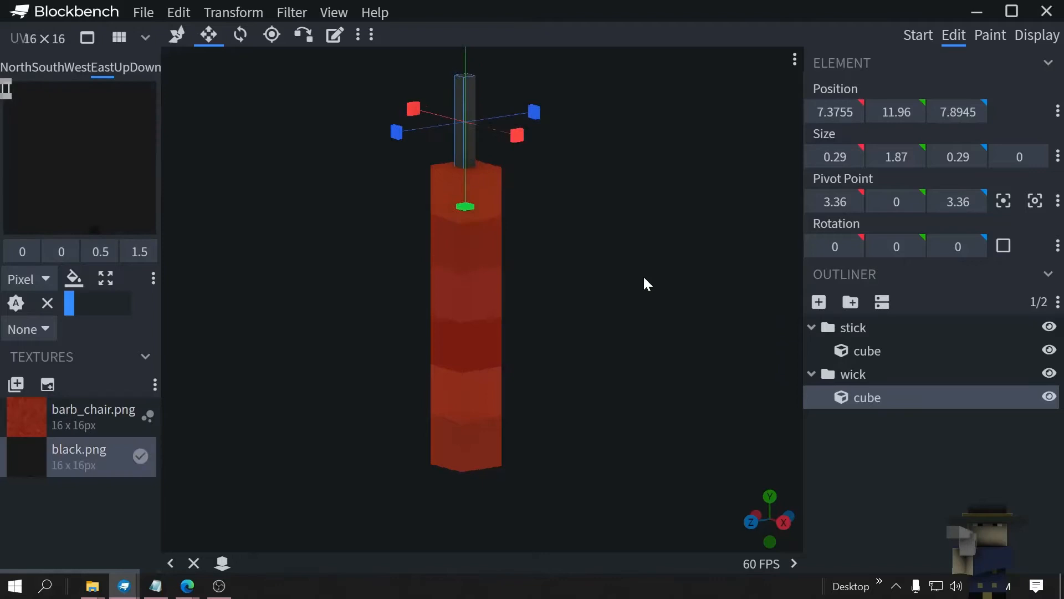
drag(643, 275, 612, 255)
Preview the textured TNT stick held by the reference player from several angles
click(1036, 35)
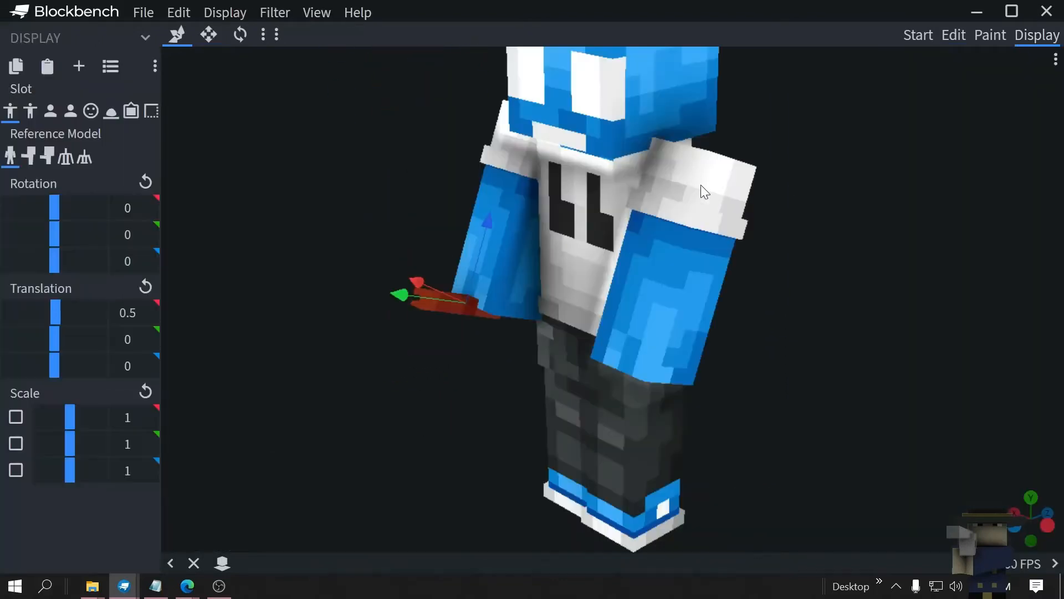
drag(934, 286, 802, 279)
mouse_move(879, 335)
mouse_down()
mouse_move(938, 335)
mouse_move(860, 353)
mouse_up()
scroll(861, 352, down, 3)
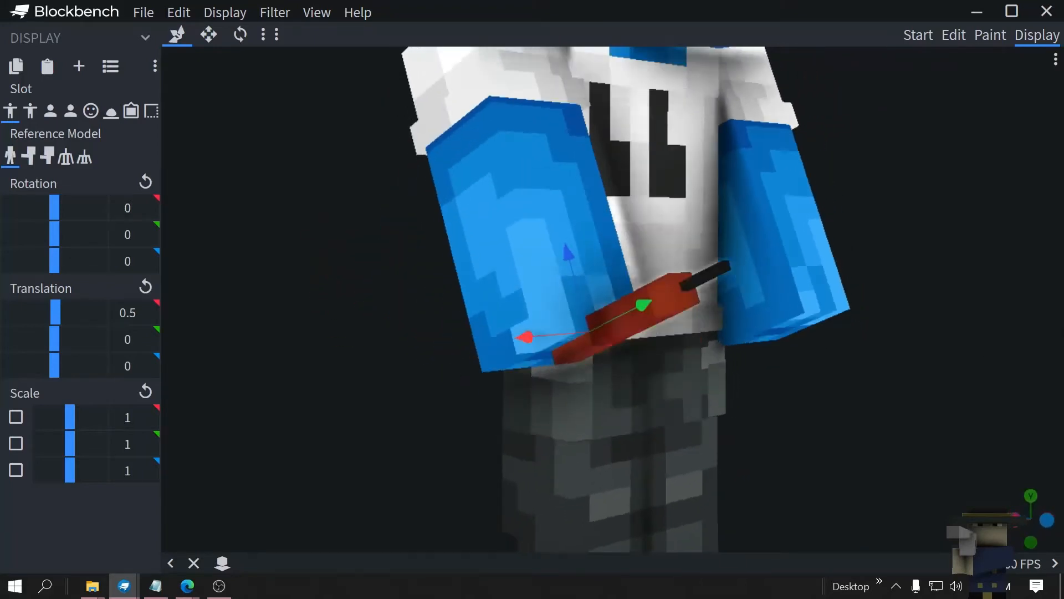
mouse_move(1031, 353)
mouse_down()
mouse_move(922, 339)
mouse_move(735, 360)
mouse_move(558, 286)
mouse_up()
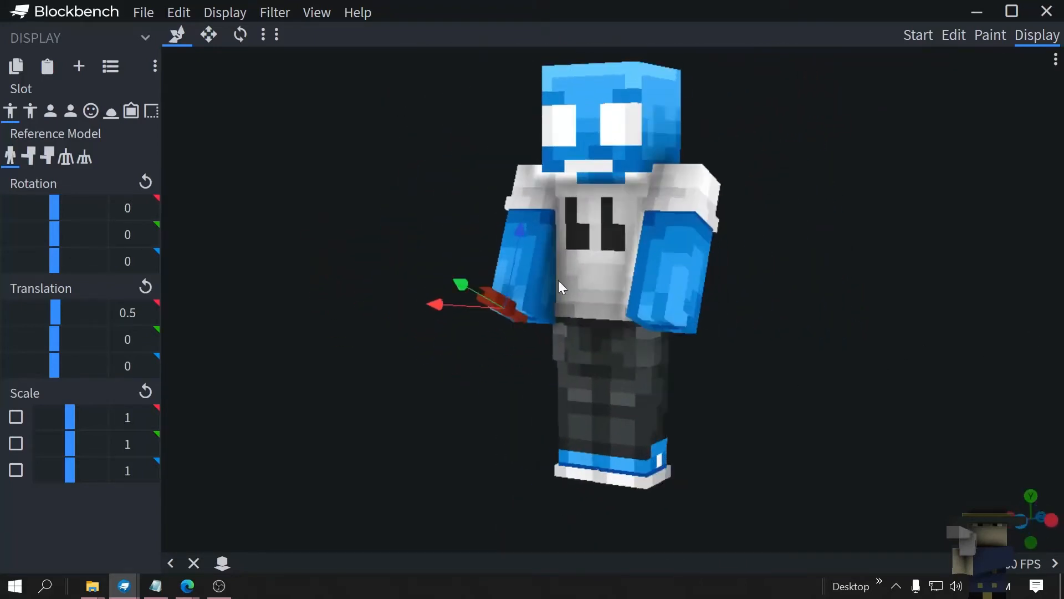
Review the project settings and start a Save Project As, closing it without saving
click(141, 14)
click(175, 37)
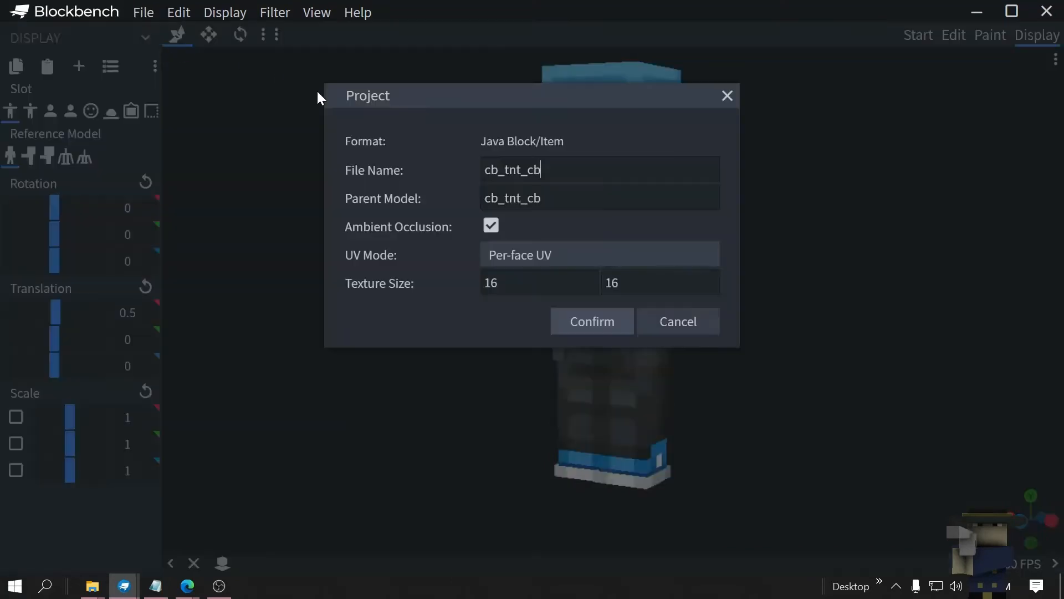
click(592, 321)
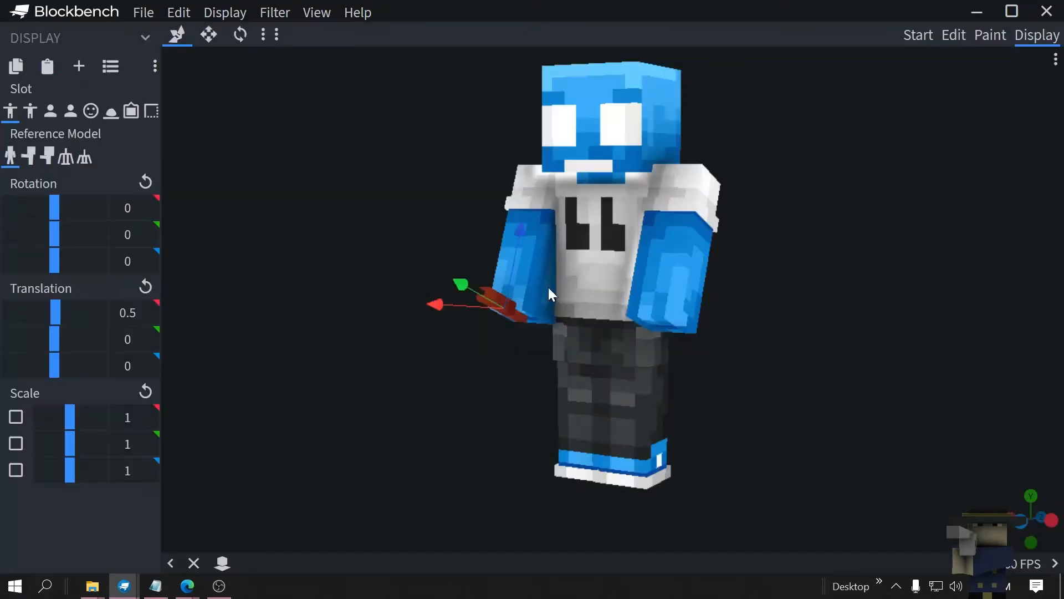
click(143, 13)
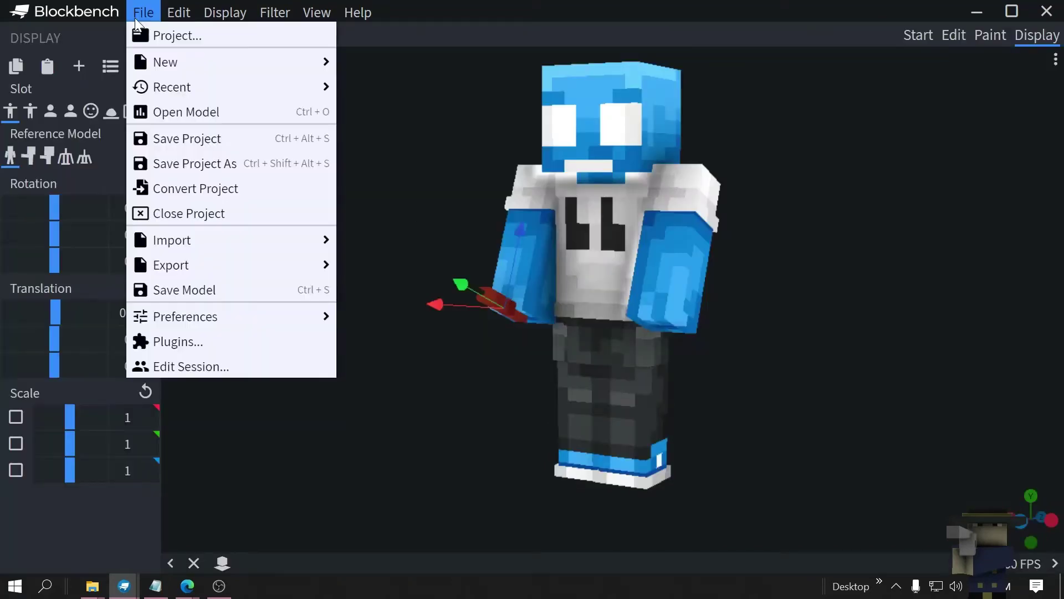
click(228, 165)
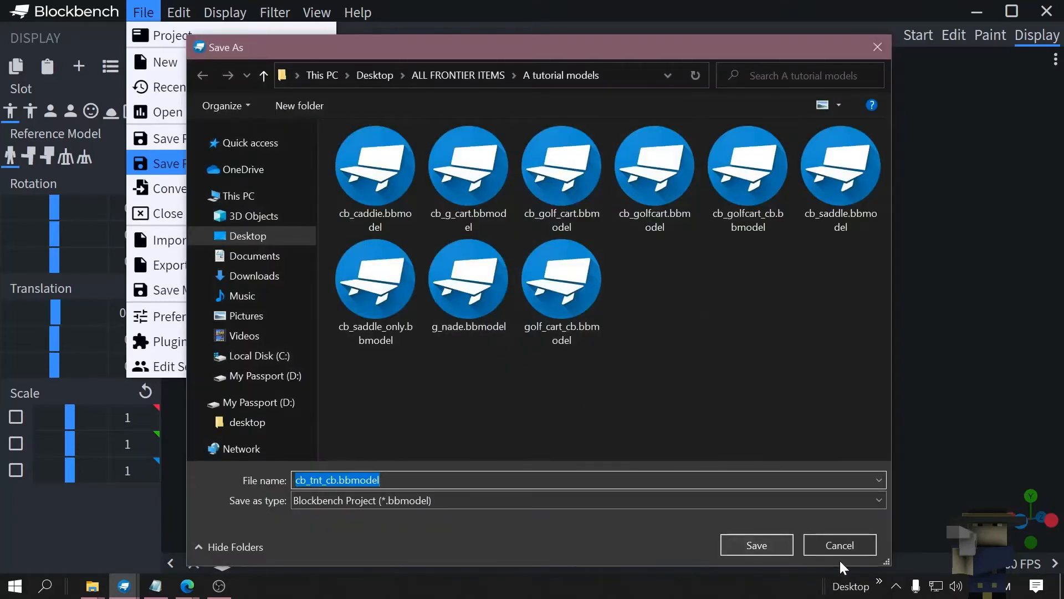
click(755, 543)
Confirm the project settings and save the project as cb_tnt_cb
click(144, 12)
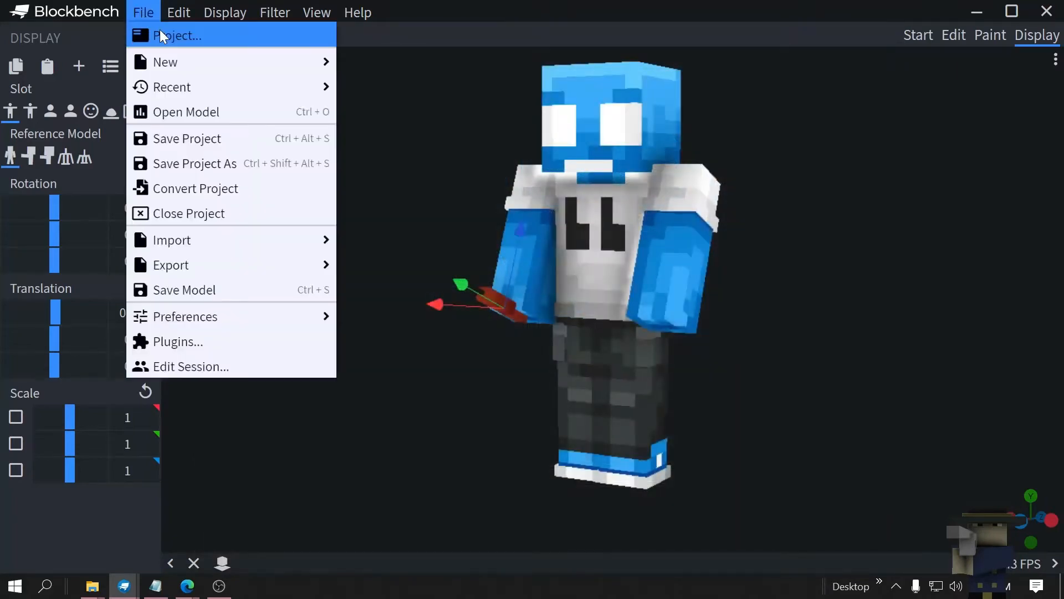
click(171, 35)
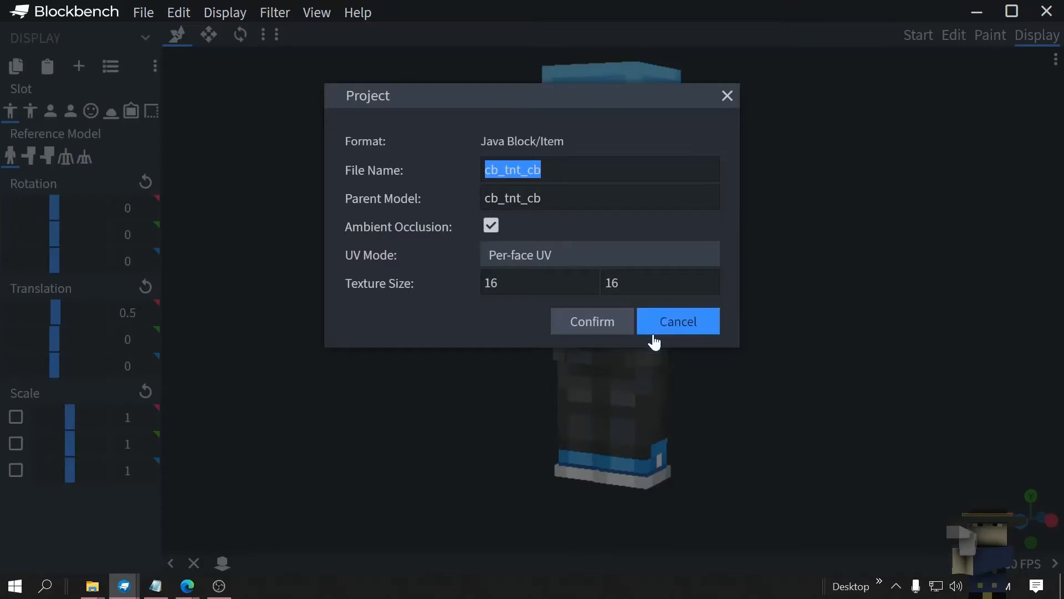
click(592, 321)
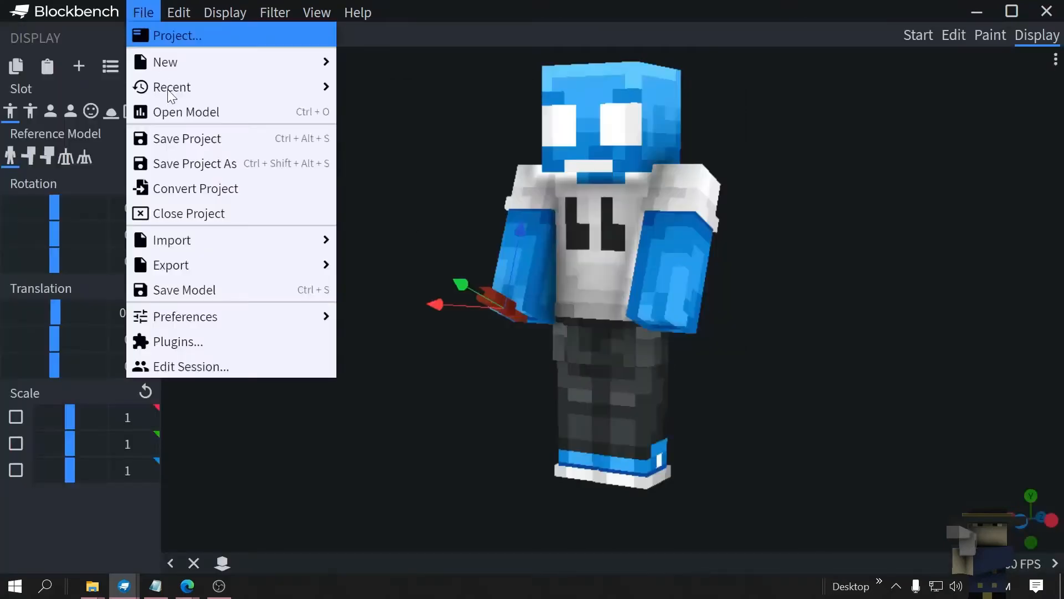
click(203, 163)
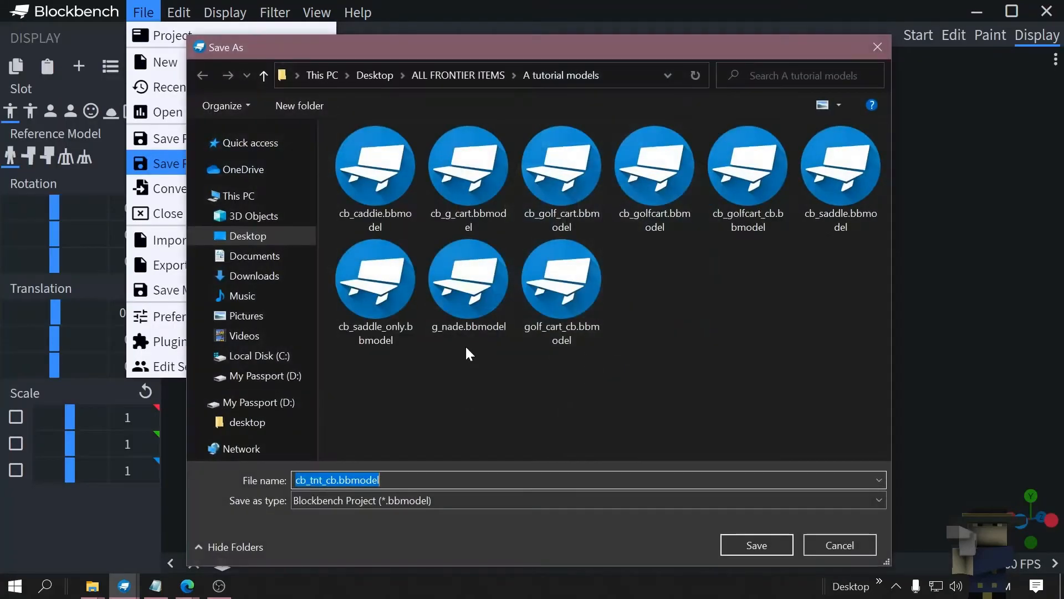
click(757, 544)
Export the model as Java block/item model cb_tnt_cb.json and switch to MCreator
click(144, 13)
mouse_move(165, 61)
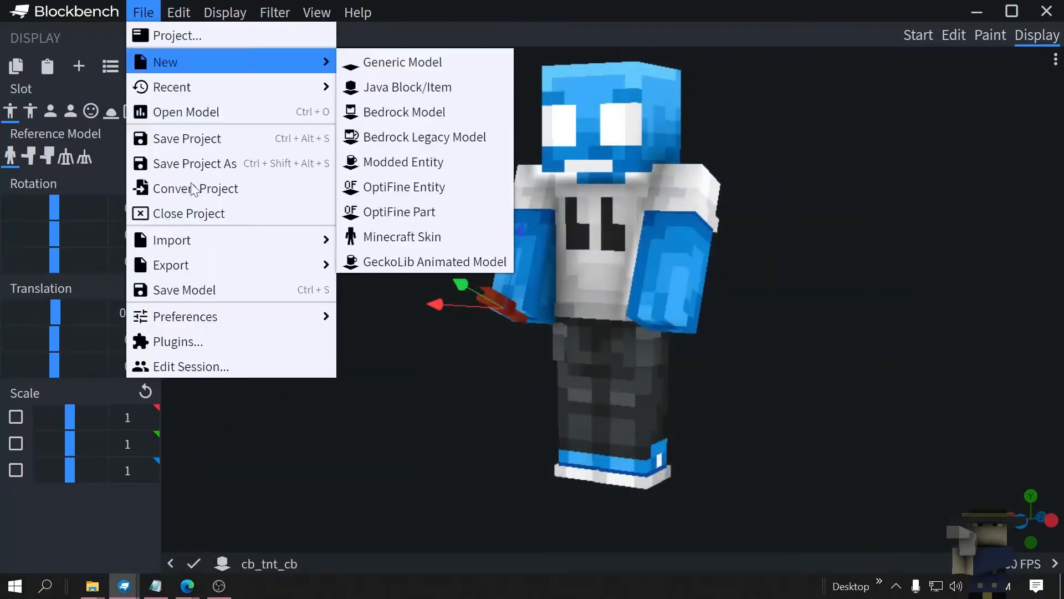
click(430, 265)
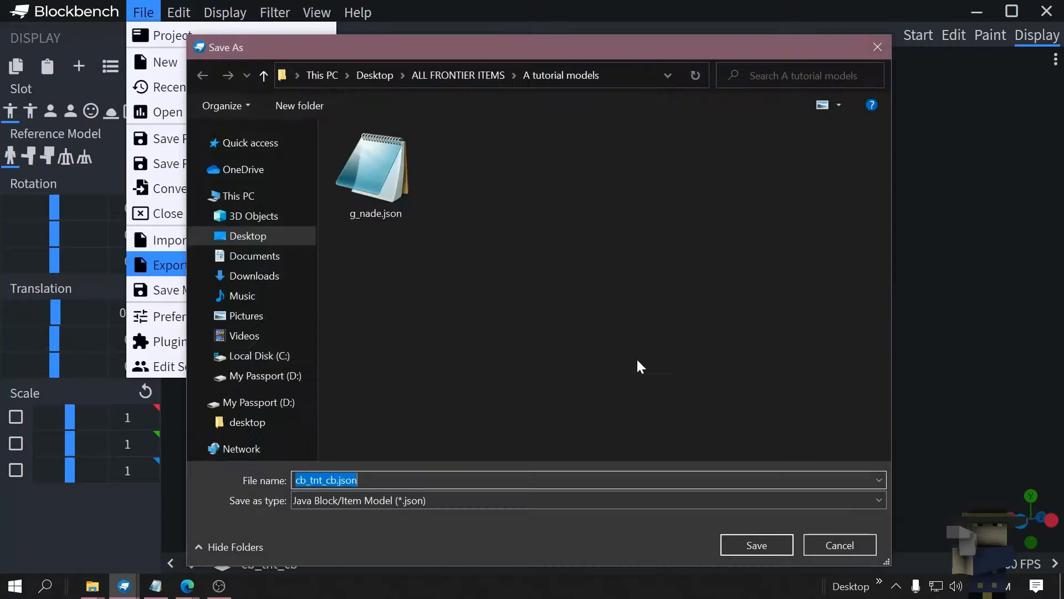
click(756, 544)
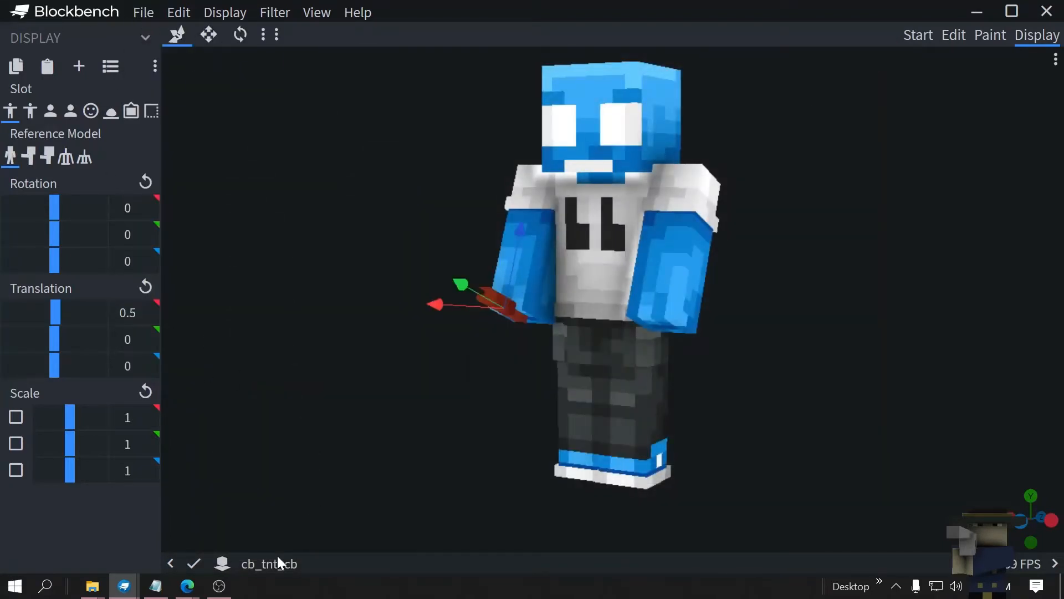
key(alt+Tab)
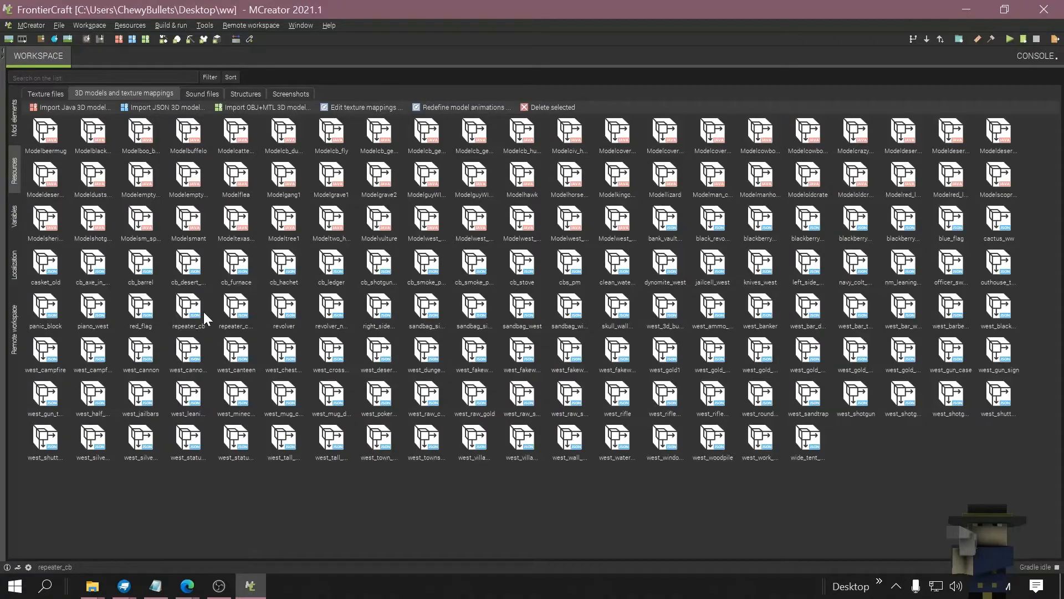
Import the cb_tnt_cb.json file as a JSON 3D model
click(164, 107)
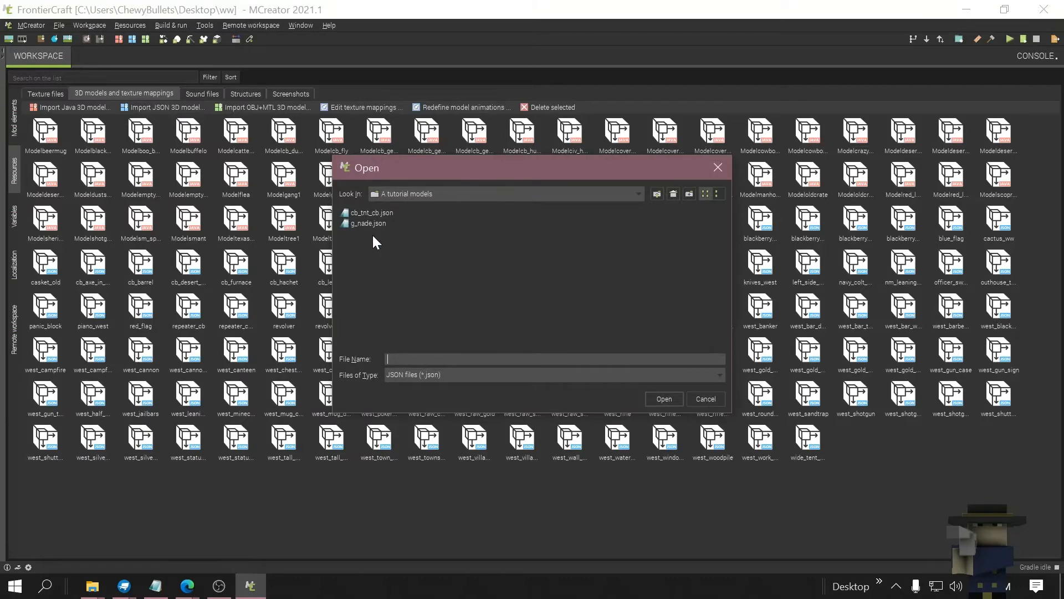
click(379, 212)
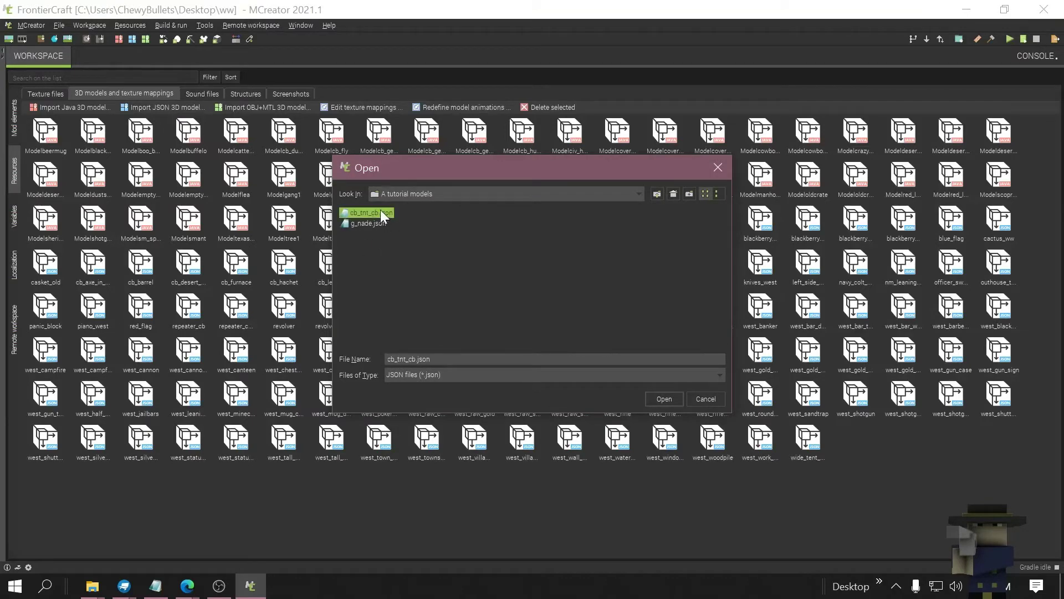
click(672, 400)
Map the red texture to part 0 and black to part 1, then save the mappings
click(580, 214)
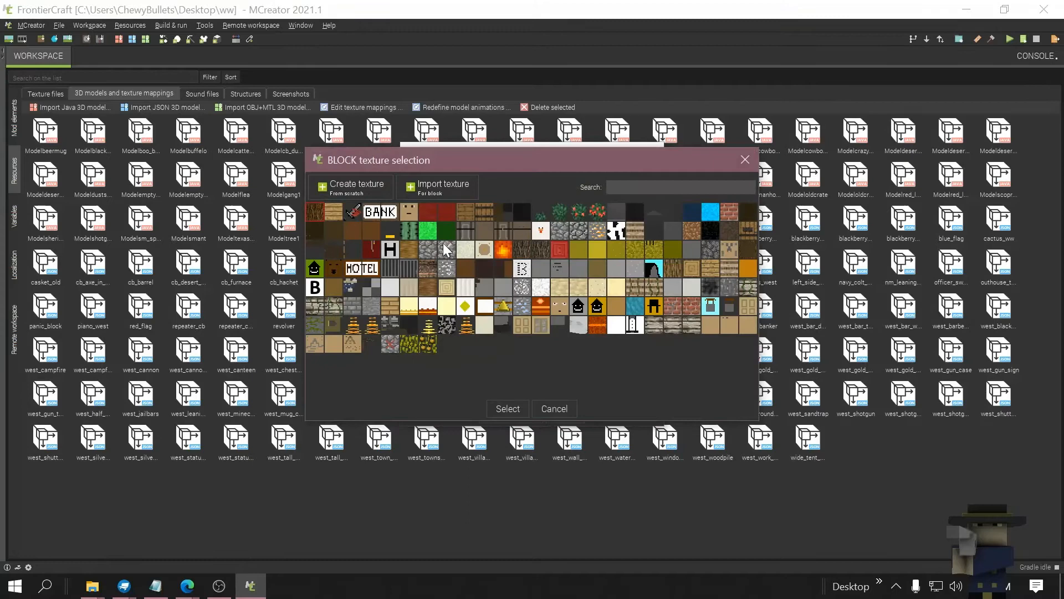
click(437, 218)
click(507, 408)
click(583, 257)
click(521, 214)
click(508, 409)
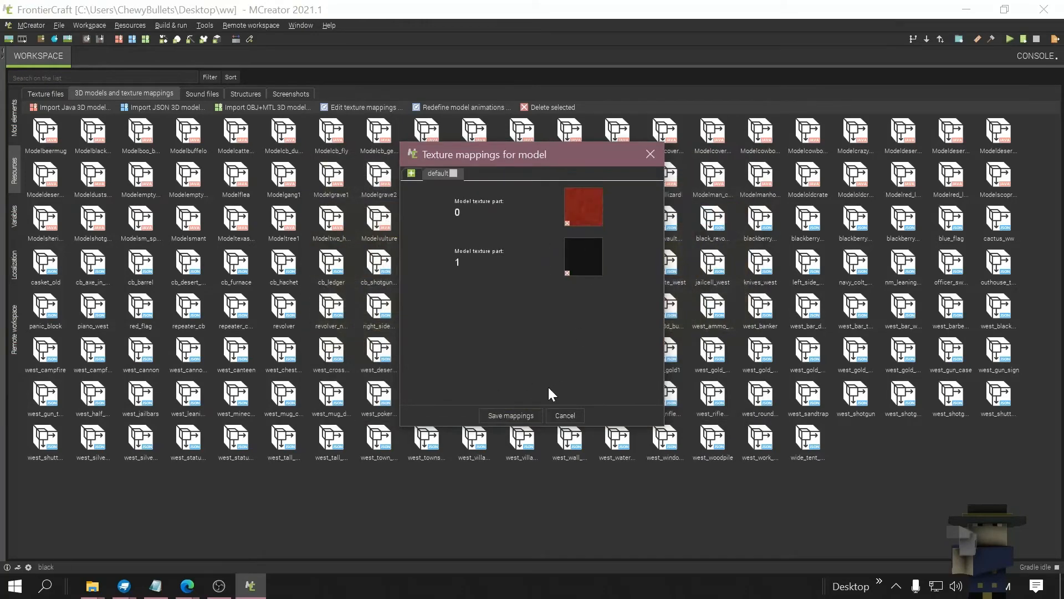
click(510, 415)
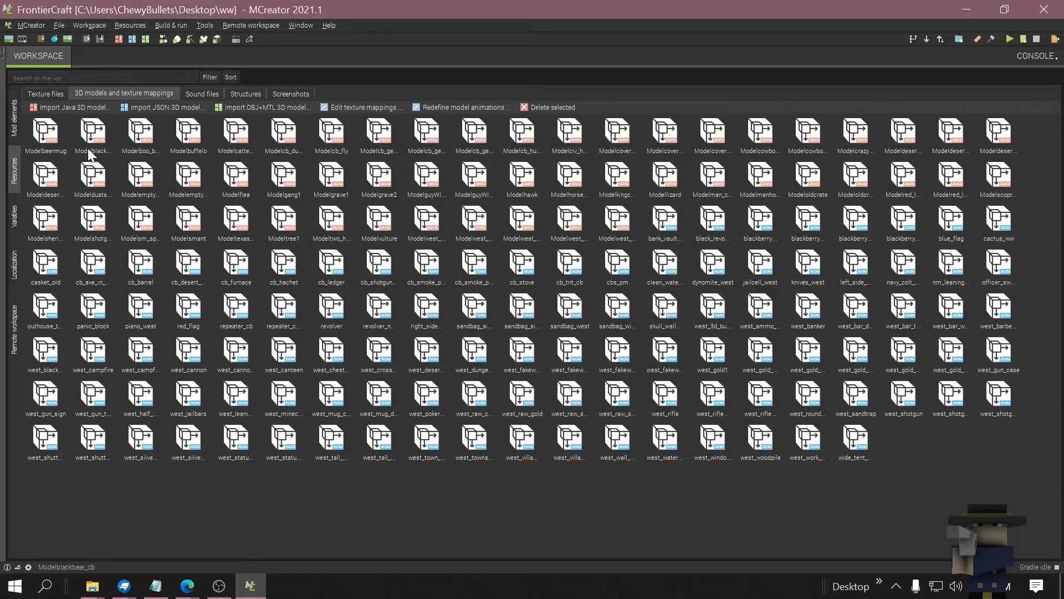
Add a new Item element named TNT_demo in the FrontierCraft root folder
click(15, 125)
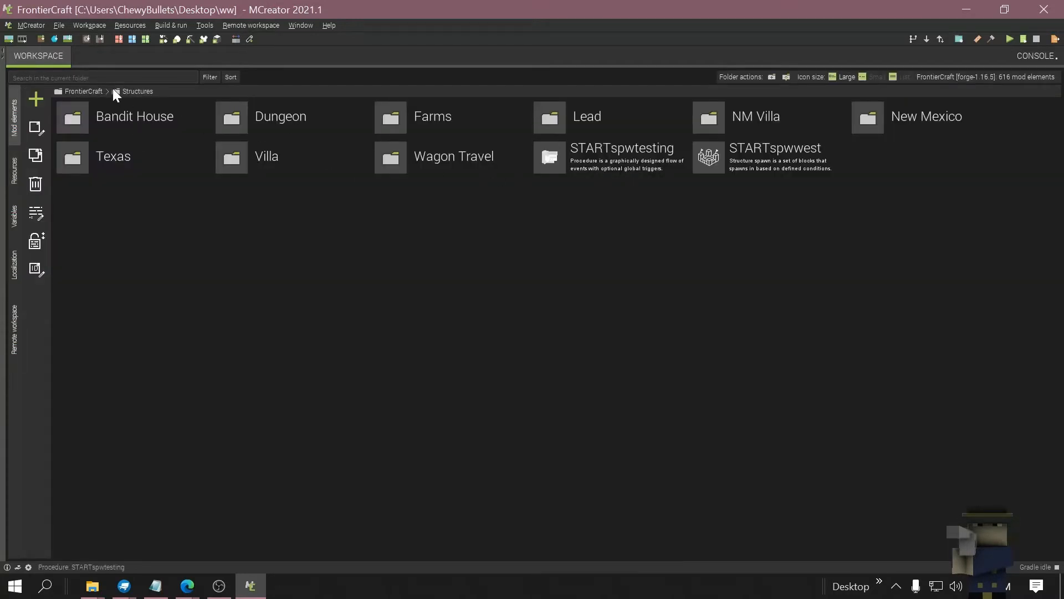
click(84, 91)
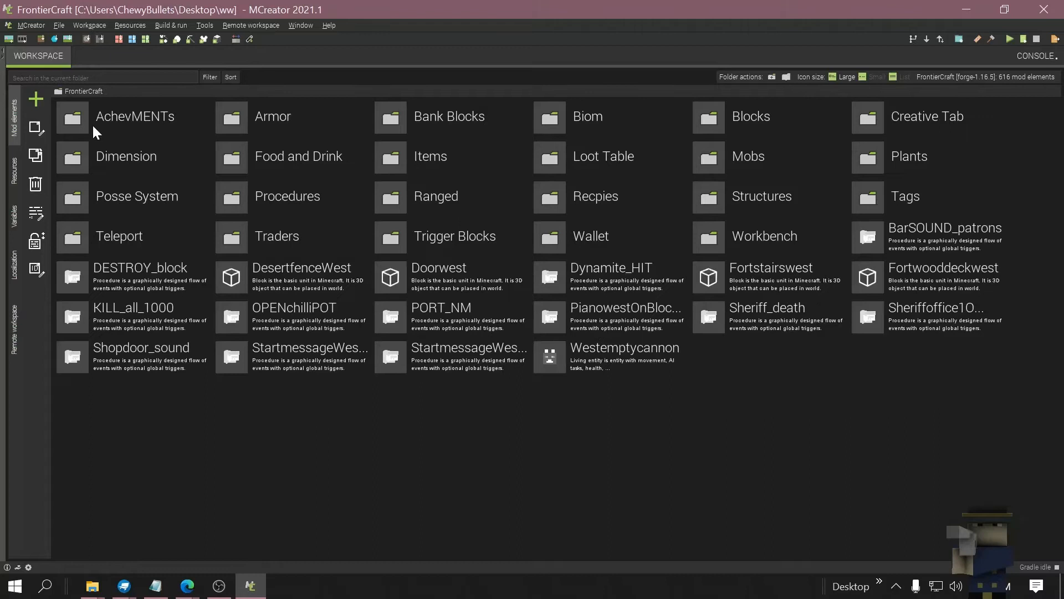
click(36, 99)
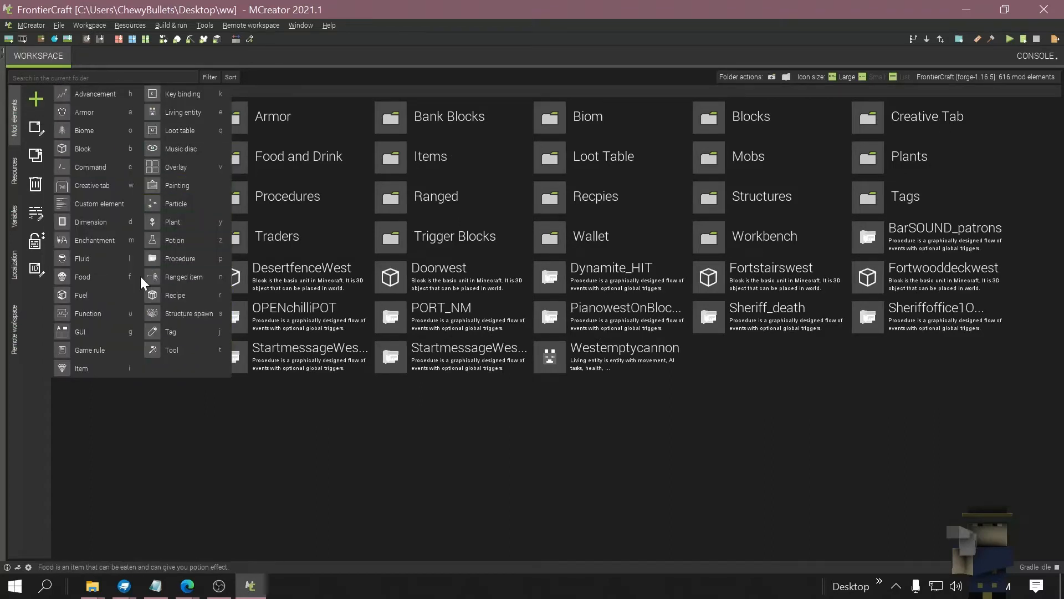
click(108, 369)
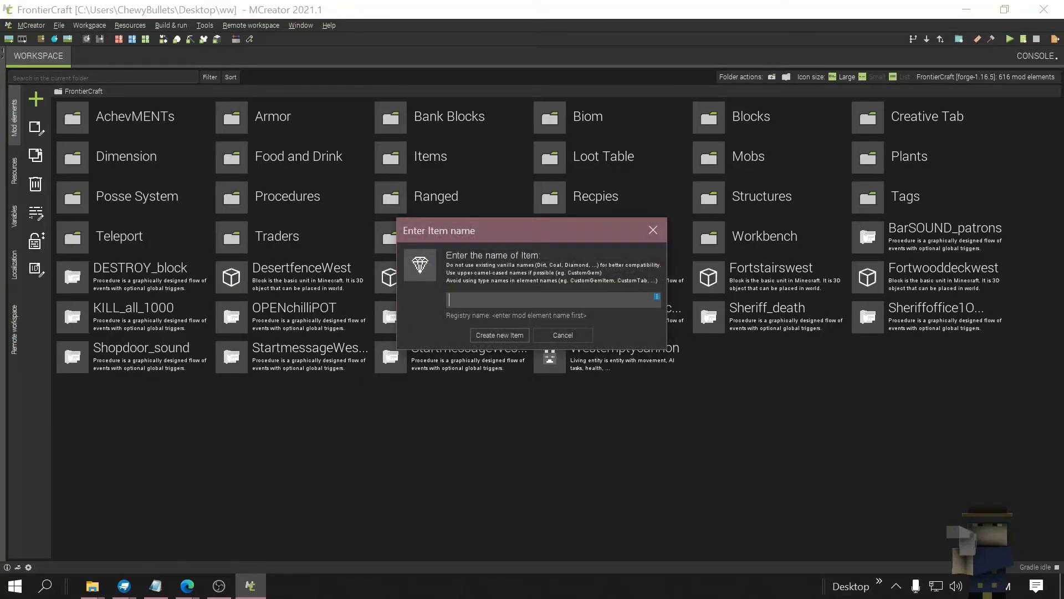
text(TNT)
text(_demo)
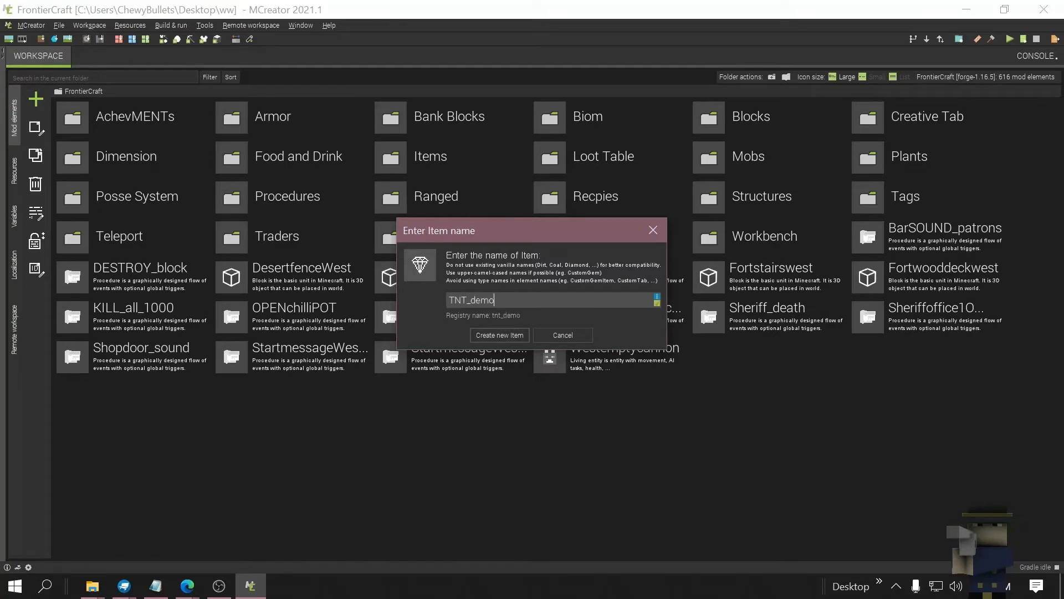
click(499, 335)
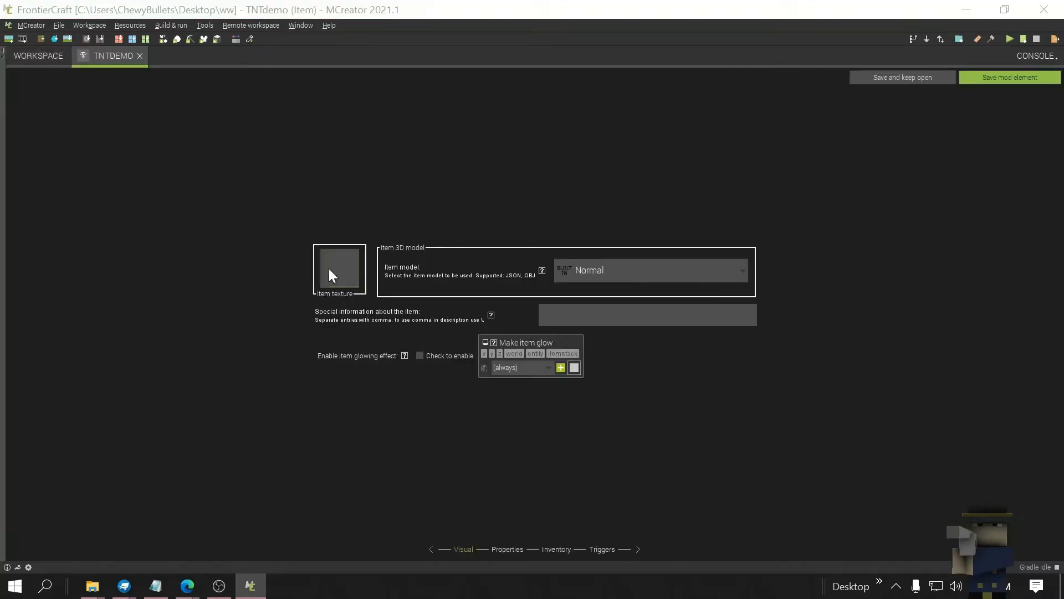
Assign the TNT texture and the cb_tnt_cb item model to TNTdemo
click(329, 269)
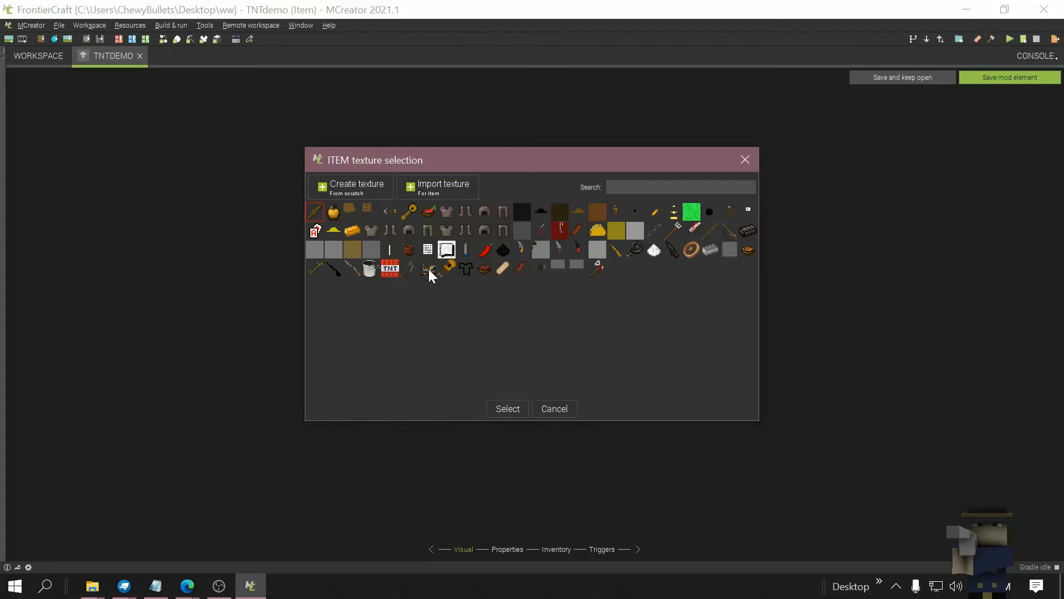
double_click(389, 269)
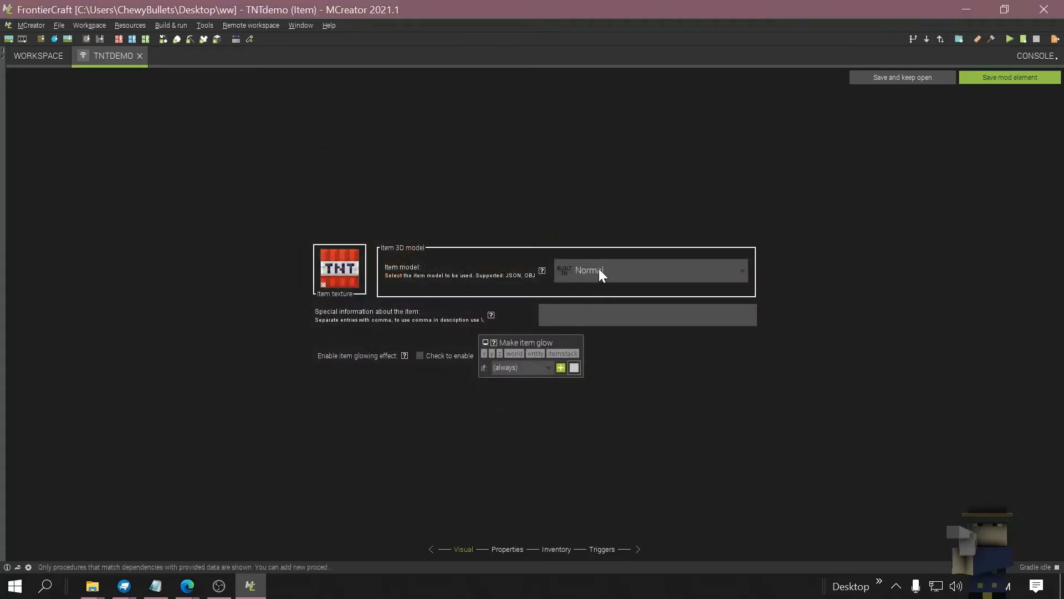
click(598, 269)
scroll(684, 330, down, 3)
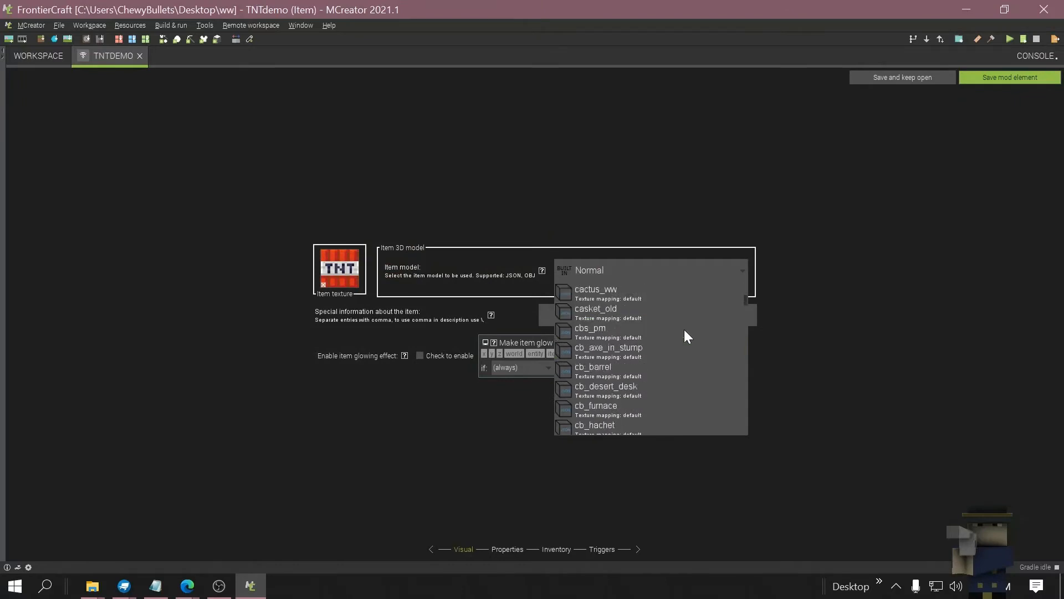
scroll(685, 330, down, 5)
scroll(685, 329, down, 3)
scroll(684, 329, down, 2)
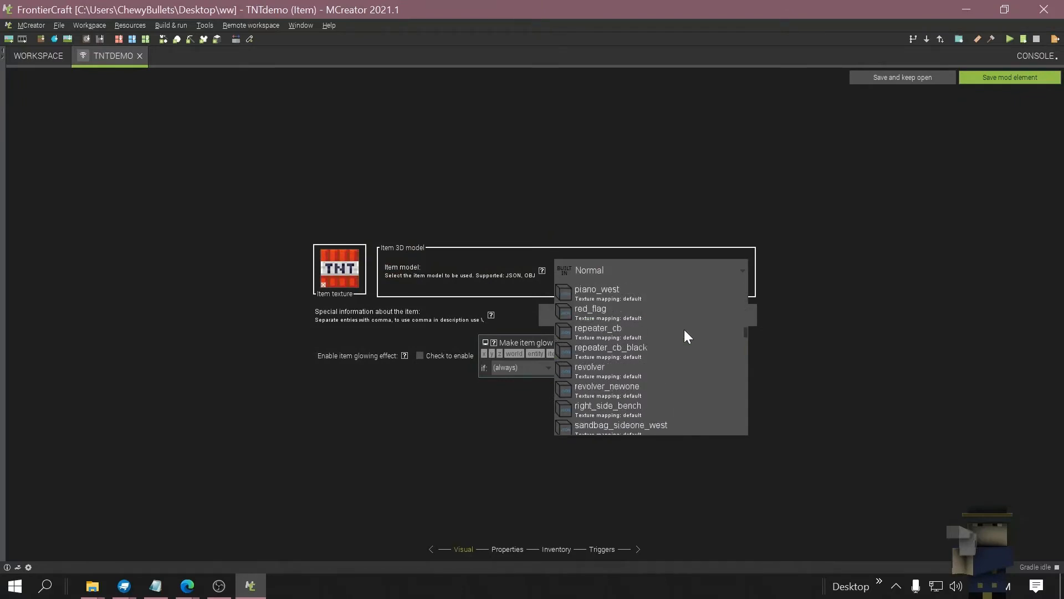
scroll(684, 329, down, 3)
scroll(684, 329, down, 3)
scroll(685, 330, up, 4)
scroll(684, 330, up, 3)
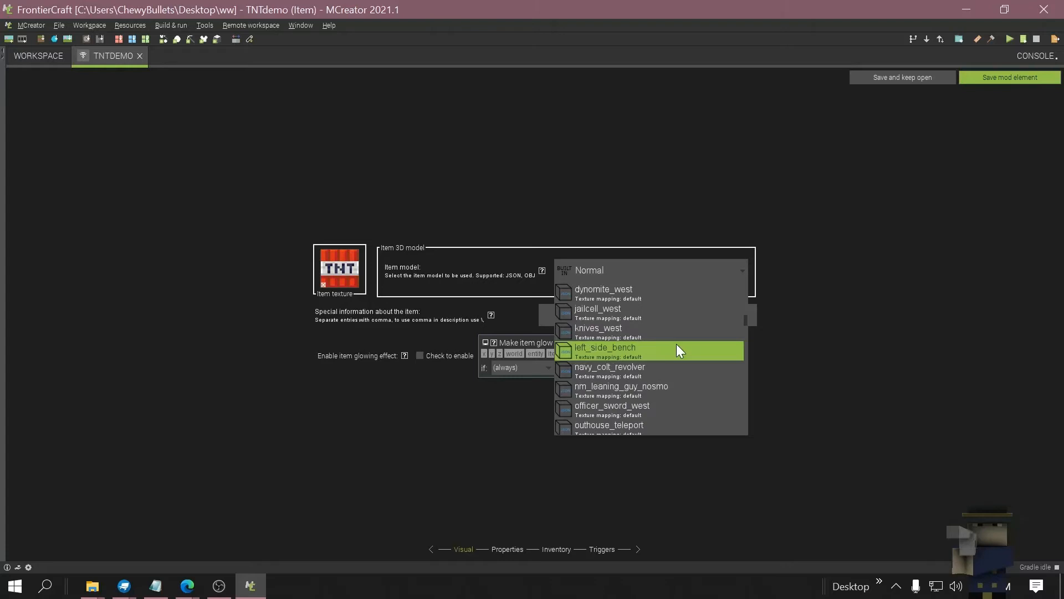
scroll(674, 345, down, 2)
scroll(674, 345, up, 2)
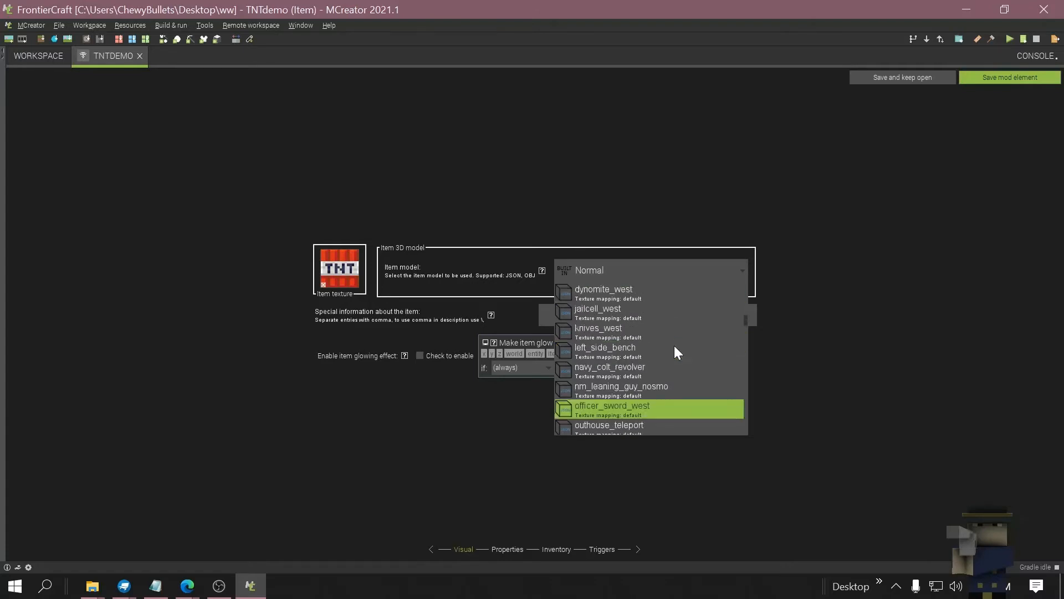
scroll(675, 346, up, 3)
scroll(650, 345, up, 3)
scroll(650, 345, up, 2)
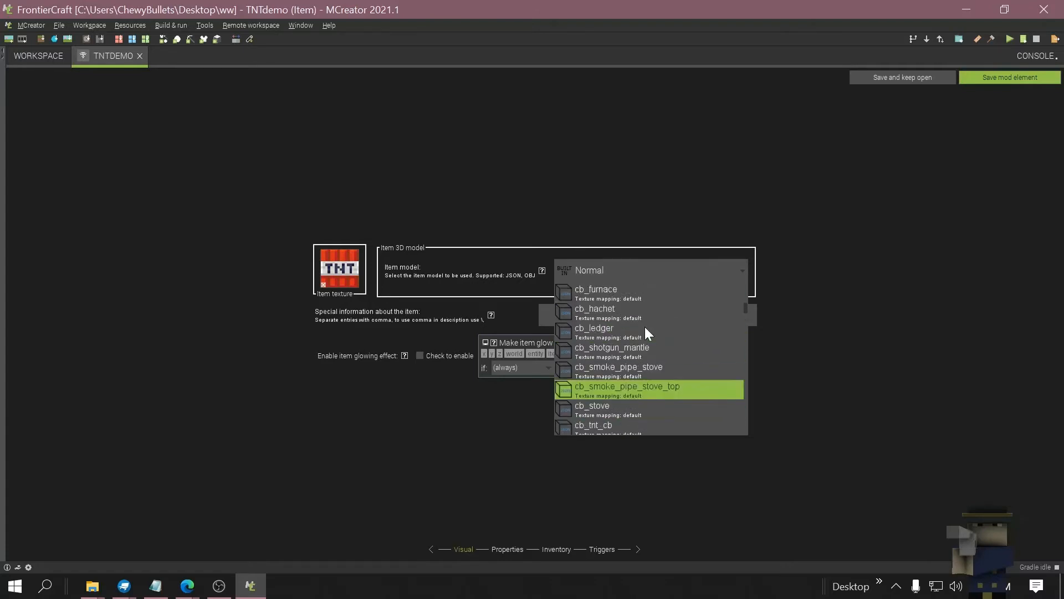
scroll(646, 329, up, 3)
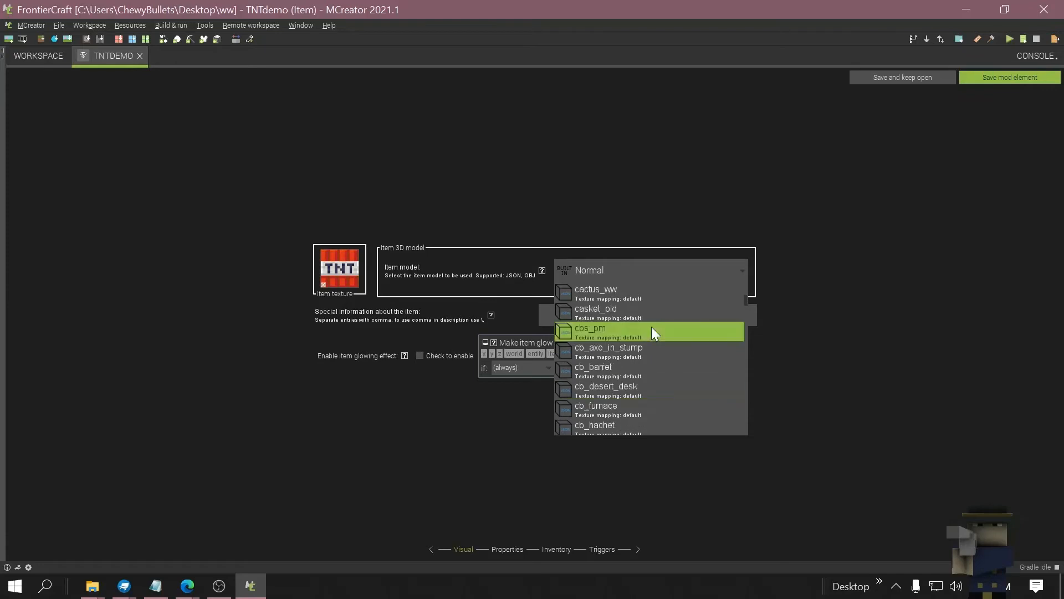
scroll(649, 344, up, 2)
scroll(652, 341, down, 2)
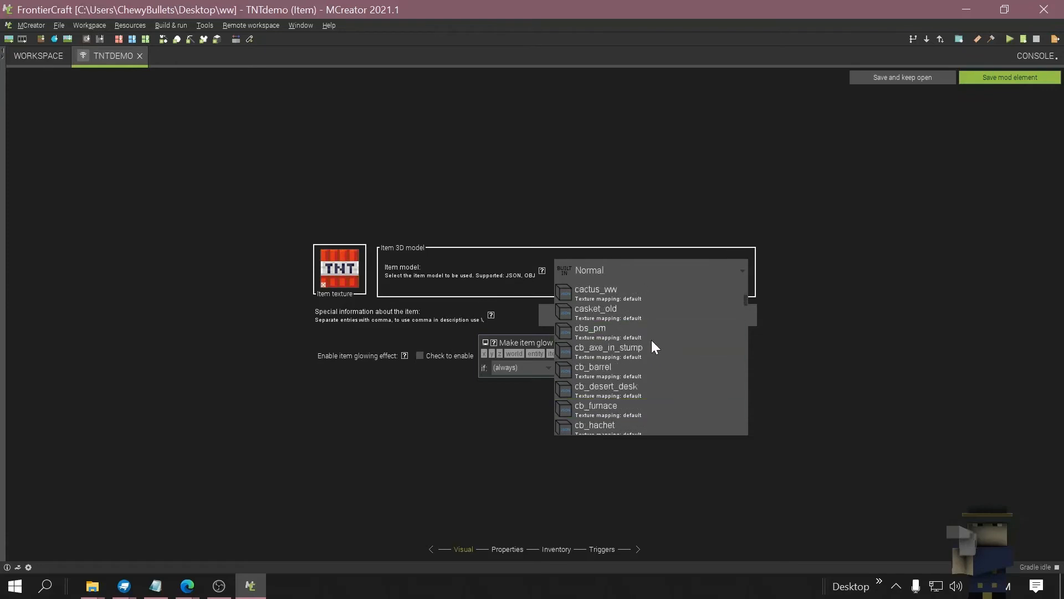
scroll(654, 339, down, 3)
scroll(654, 340, down, 2)
scroll(651, 364, down, 2)
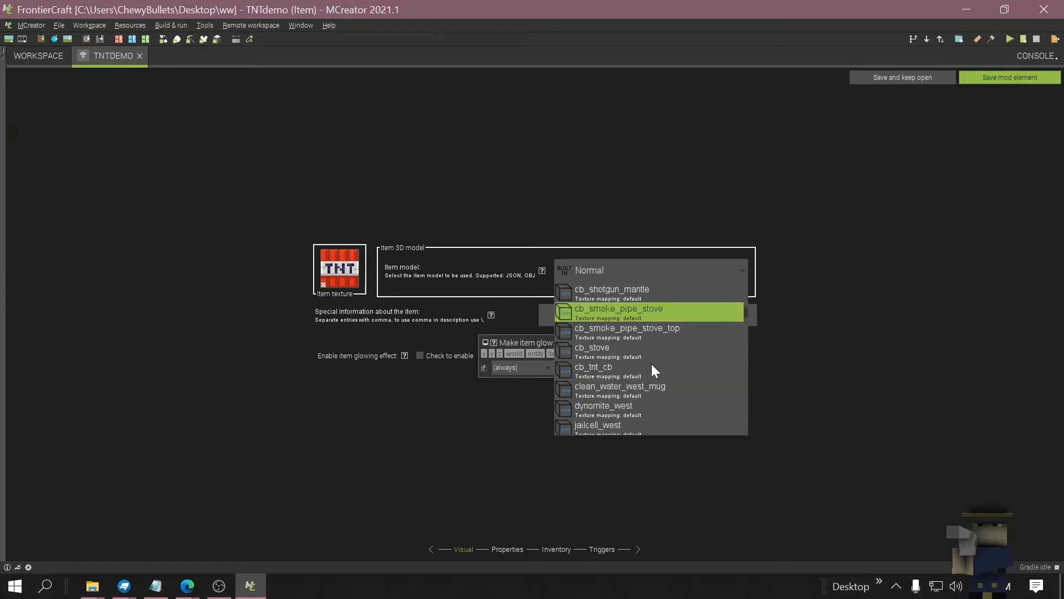
click(623, 373)
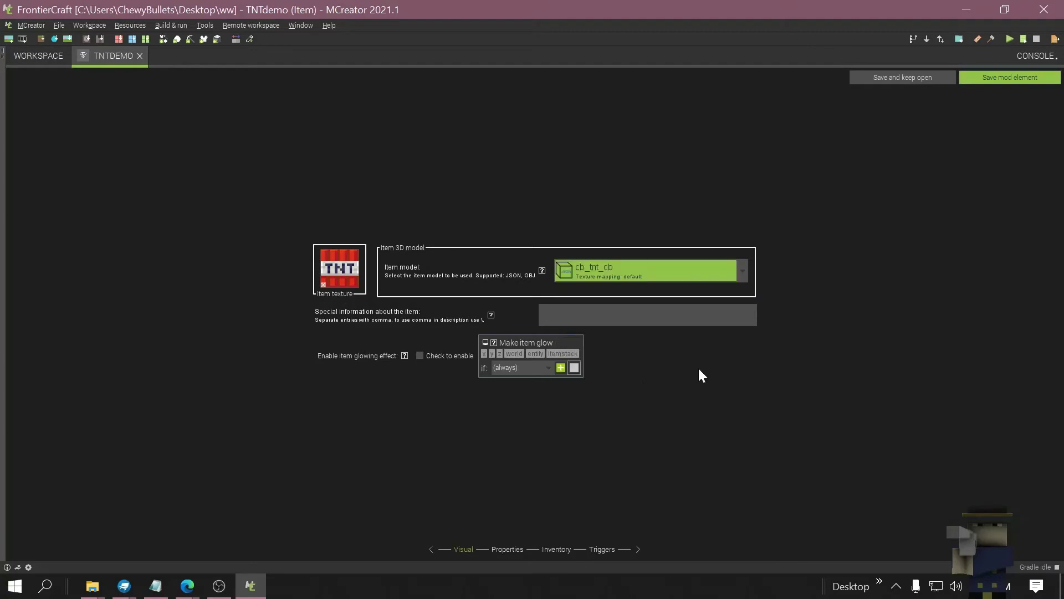
Set TNTdemo's Name in GUI to Tnt Ammo and save the mod element
click(511, 550)
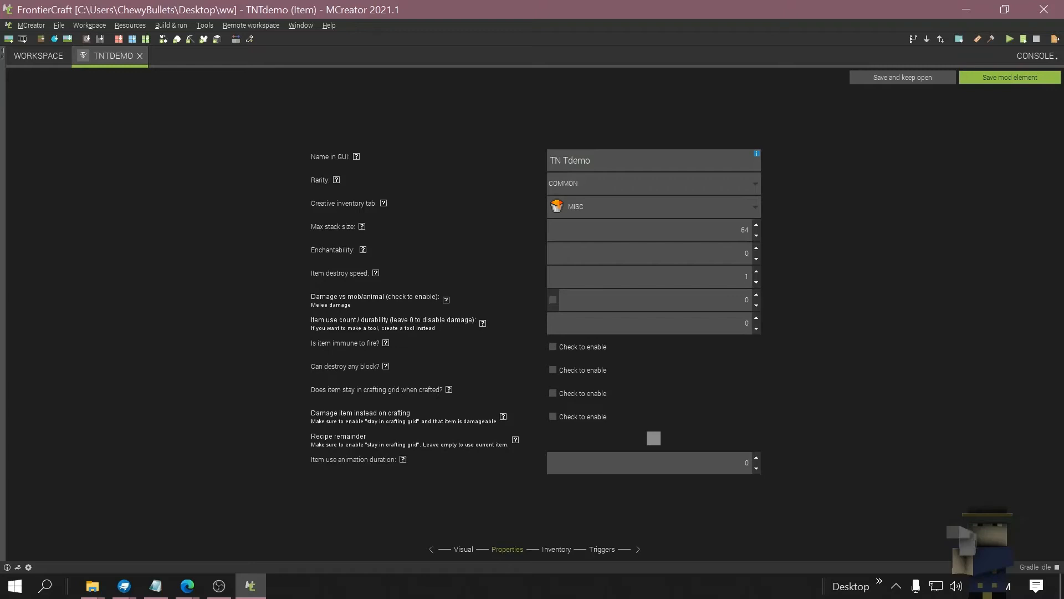
key(ctrl+a)
text(Tn)
text(t Ammo)
click(557, 550)
click(606, 550)
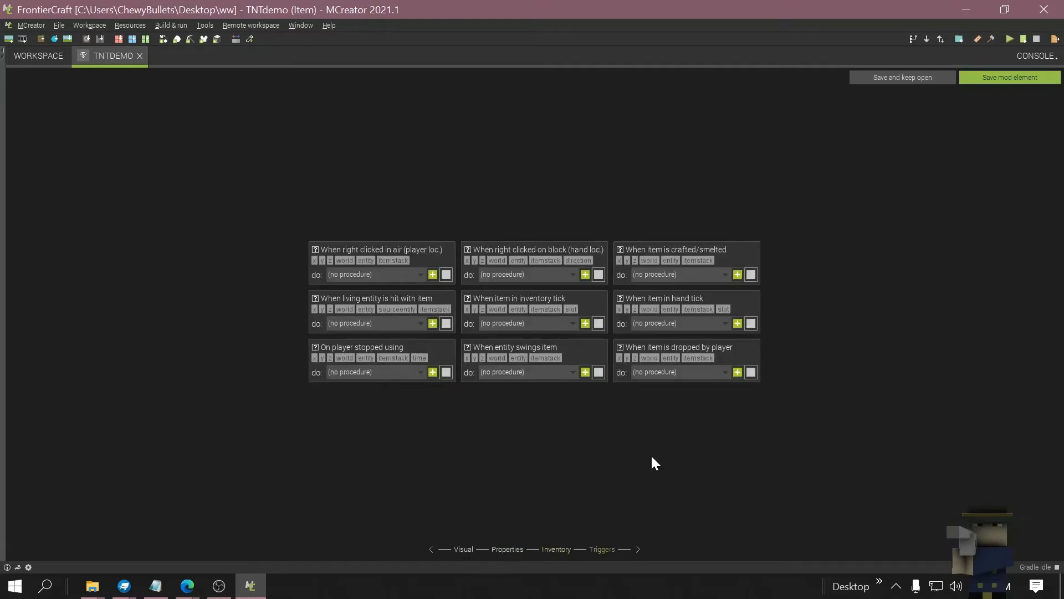
click(982, 76)
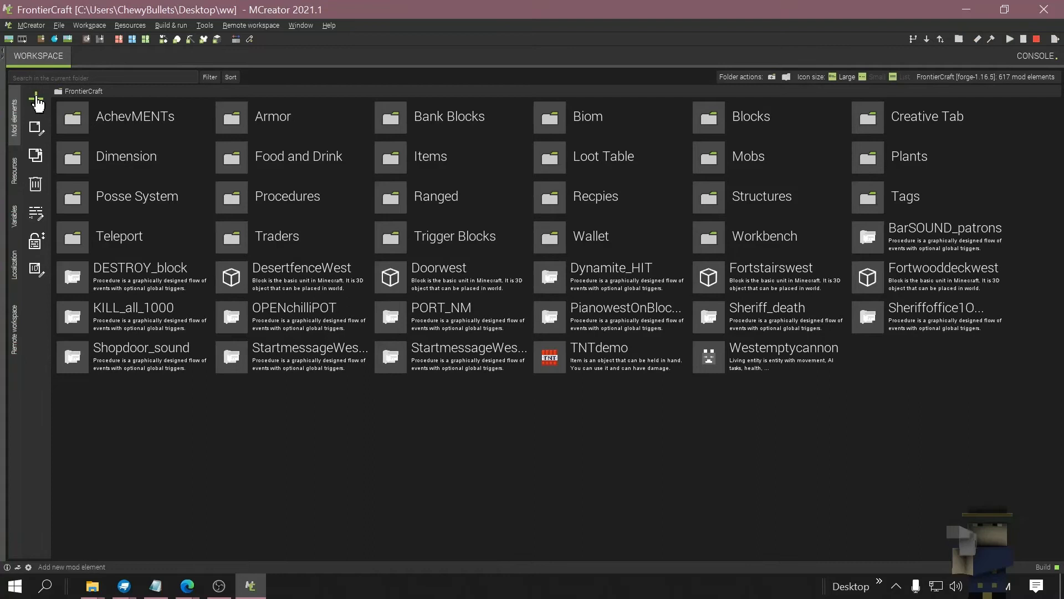
Add a new Ranged item element named TnTTHrow
click(36, 101)
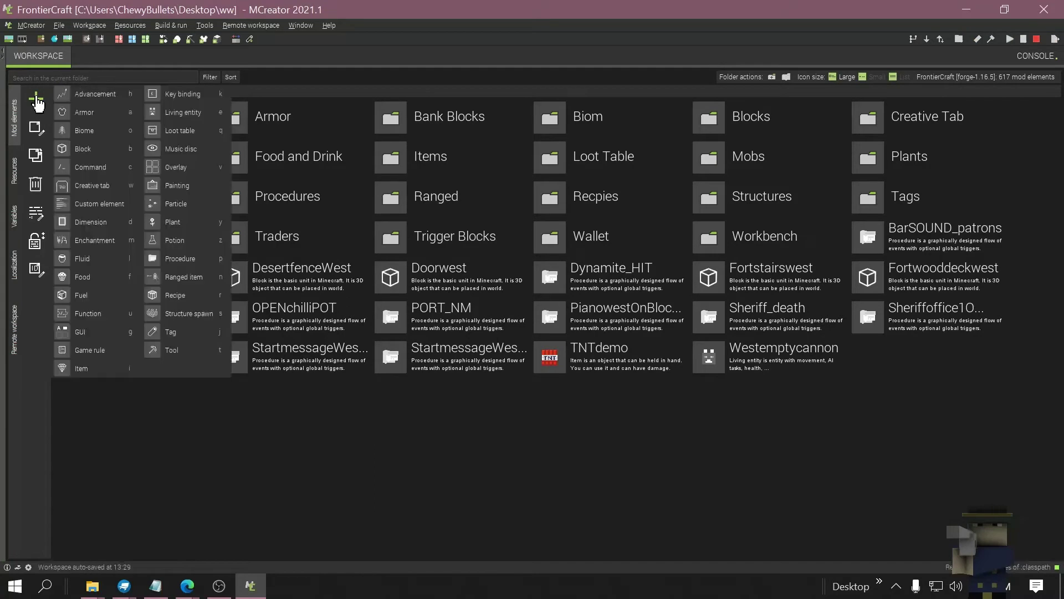
click(190, 277)
text(Tn)
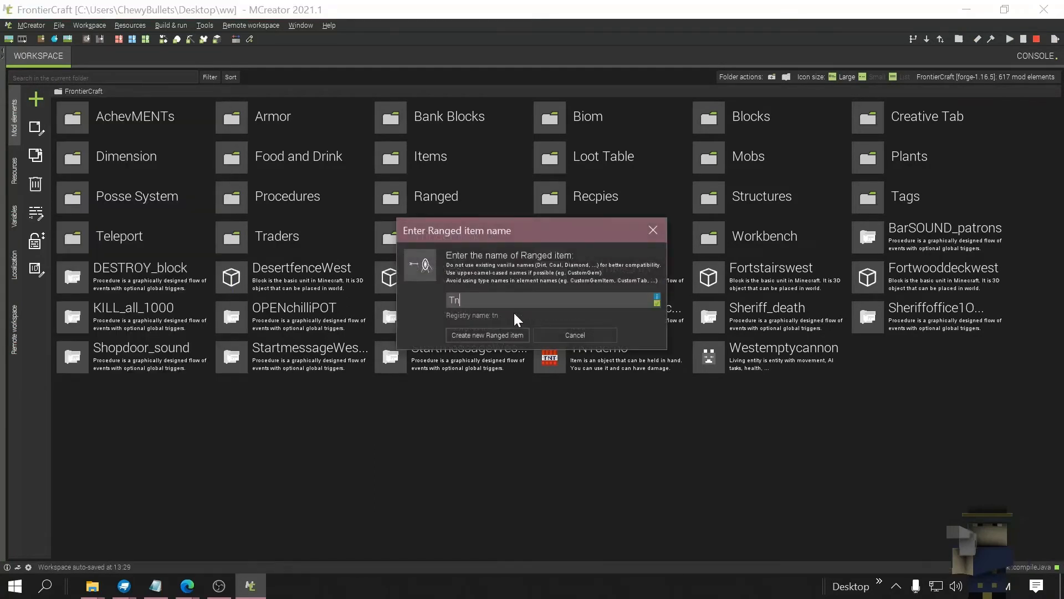
text(T_)
text(THrow)
click(485, 335)
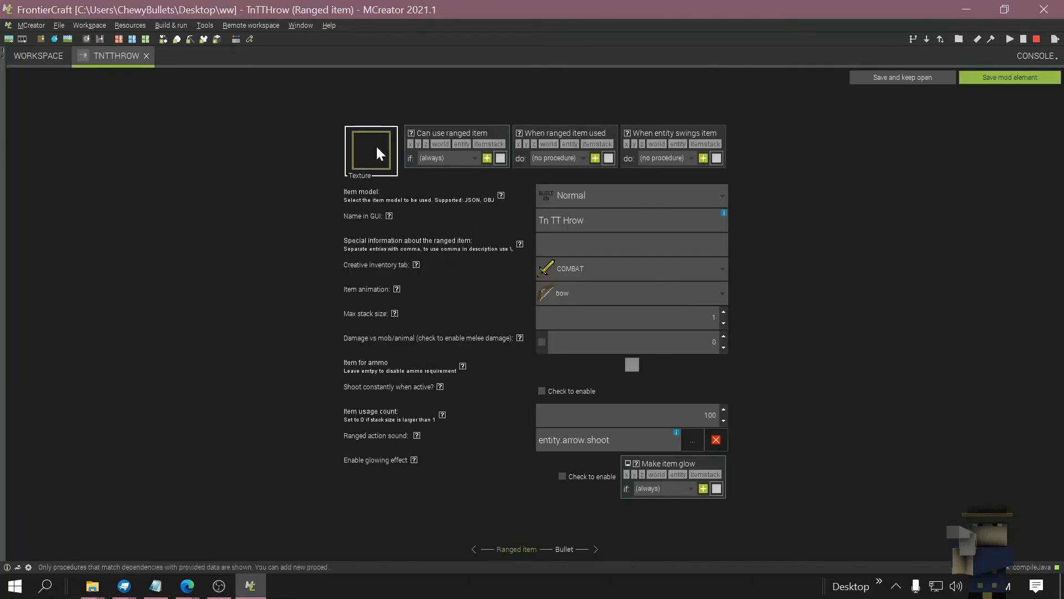
Give TnTTHrow the TNT texture, cb_tnt_cb model and display name TnT Stick
click(369, 158)
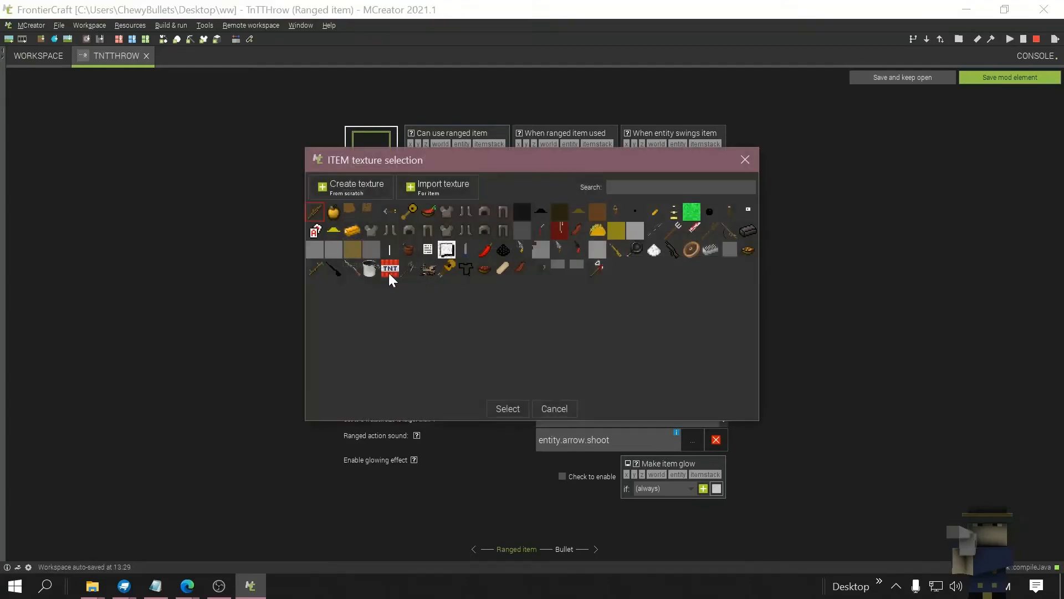
click(507, 409)
click(609, 197)
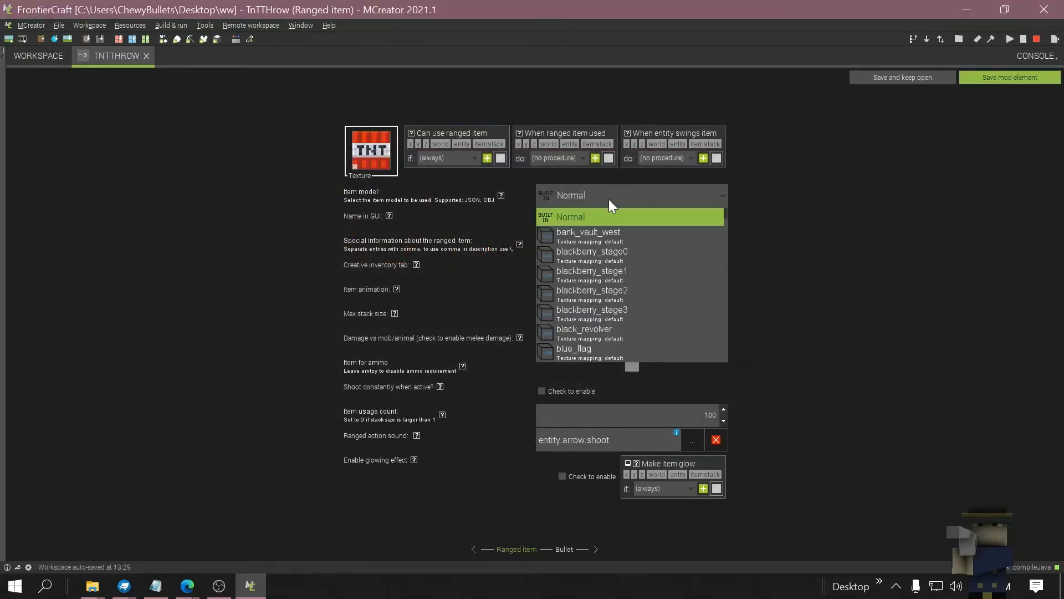
scroll(651, 260, down, 3)
scroll(675, 255, down, 3)
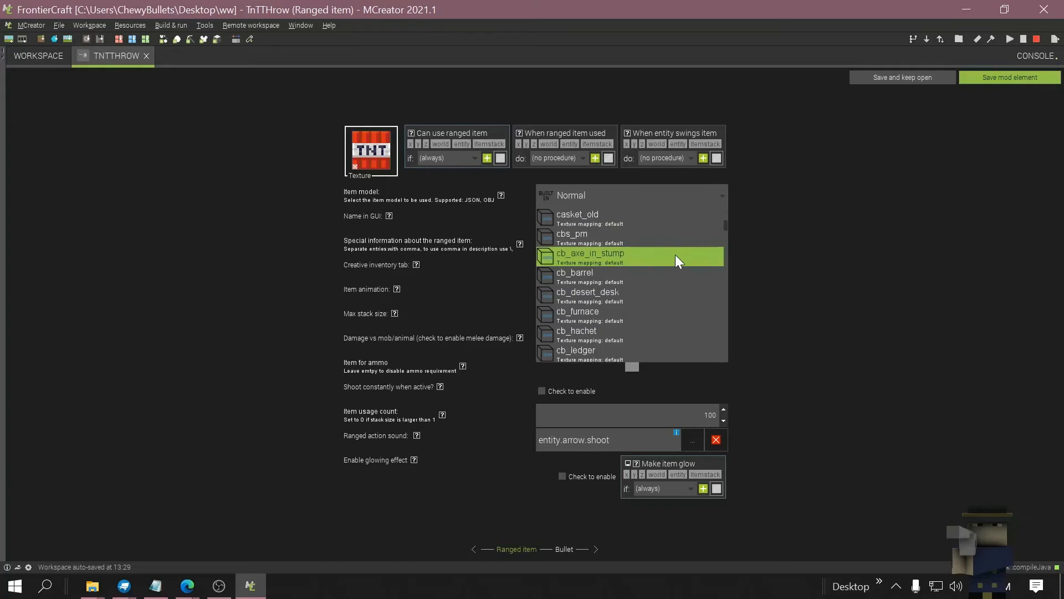
scroll(682, 283, down, 2)
scroll(684, 291, down, 3)
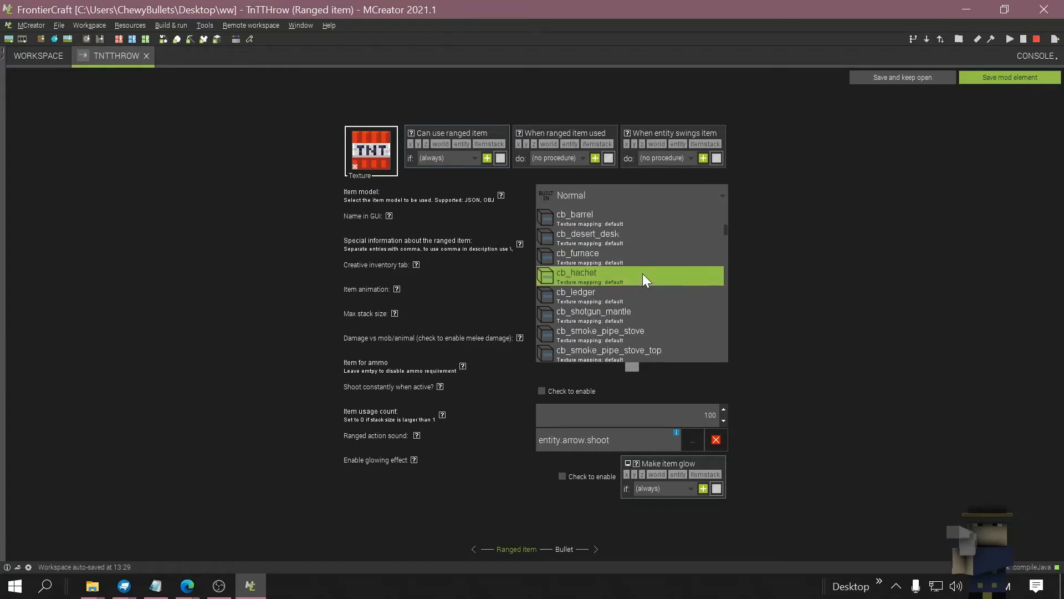
scroll(643, 274, down, 2)
click(618, 331)
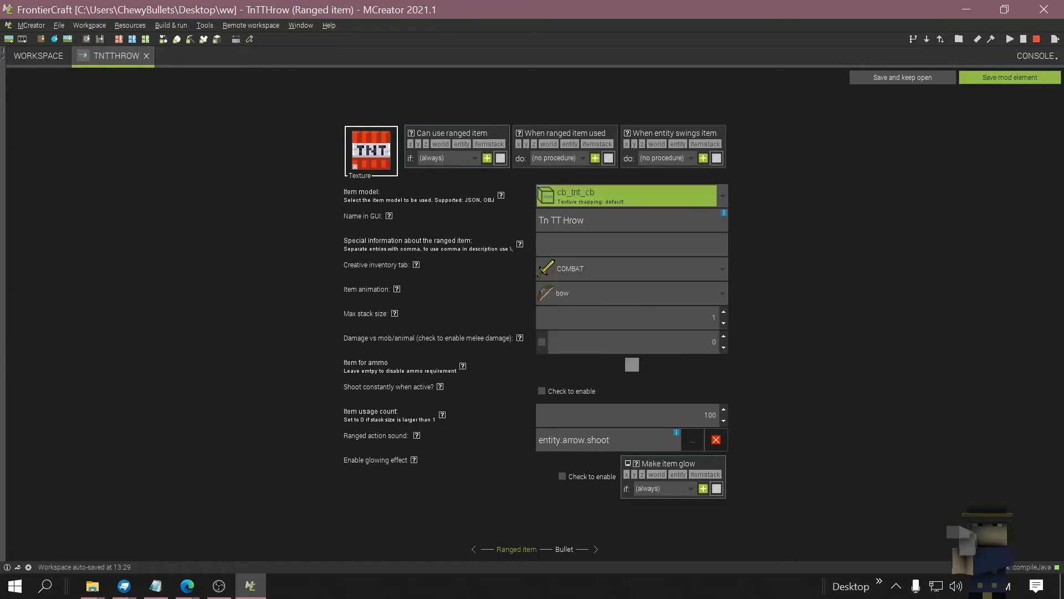
key(Tab)
text(TnT)
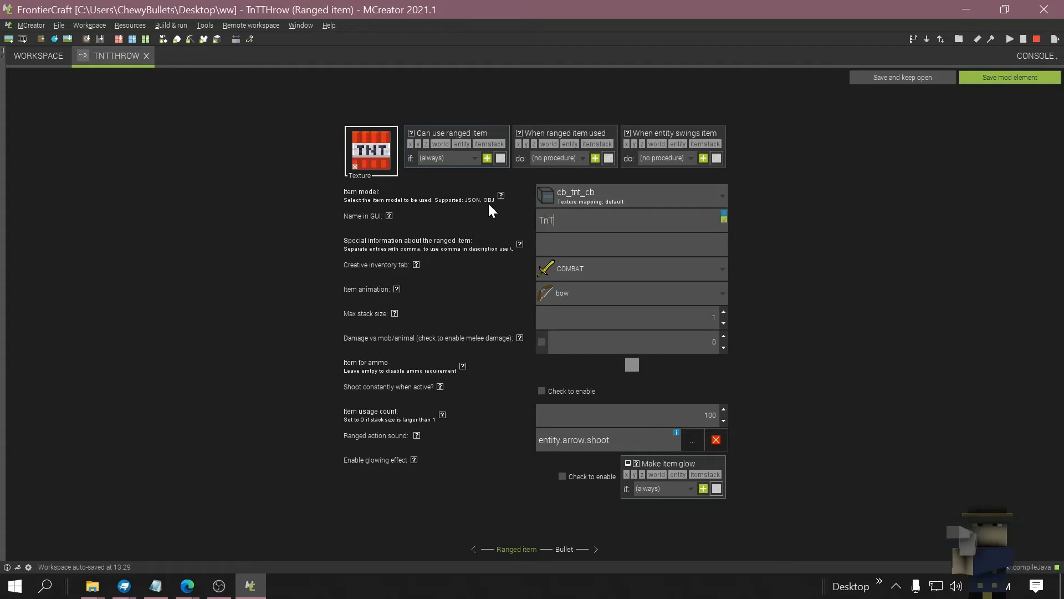
text( Stick)
Set the use animation to none and clear the shooting action sound
click(579, 294)
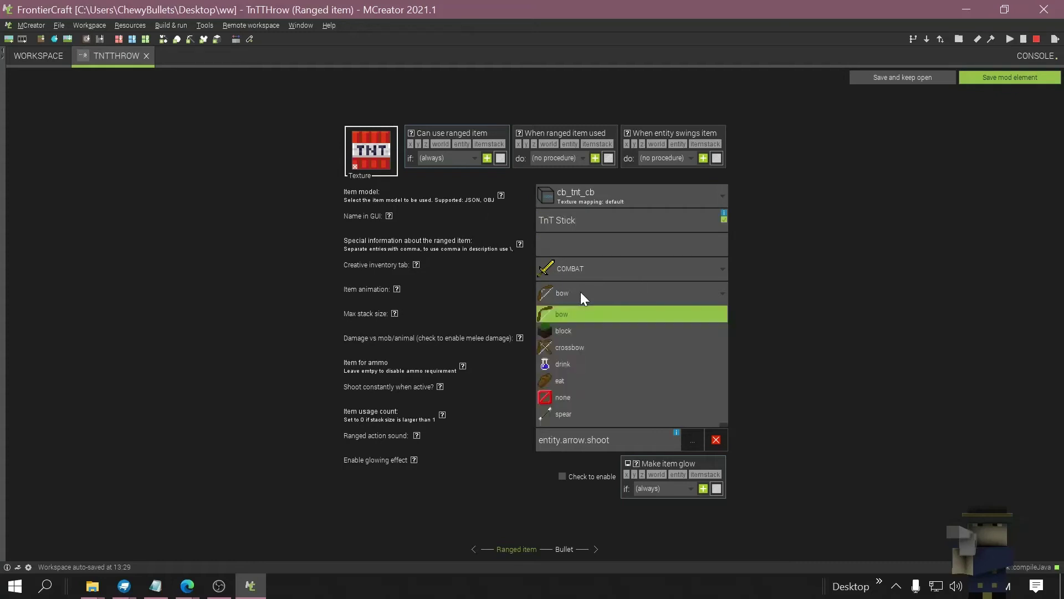
click(587, 396)
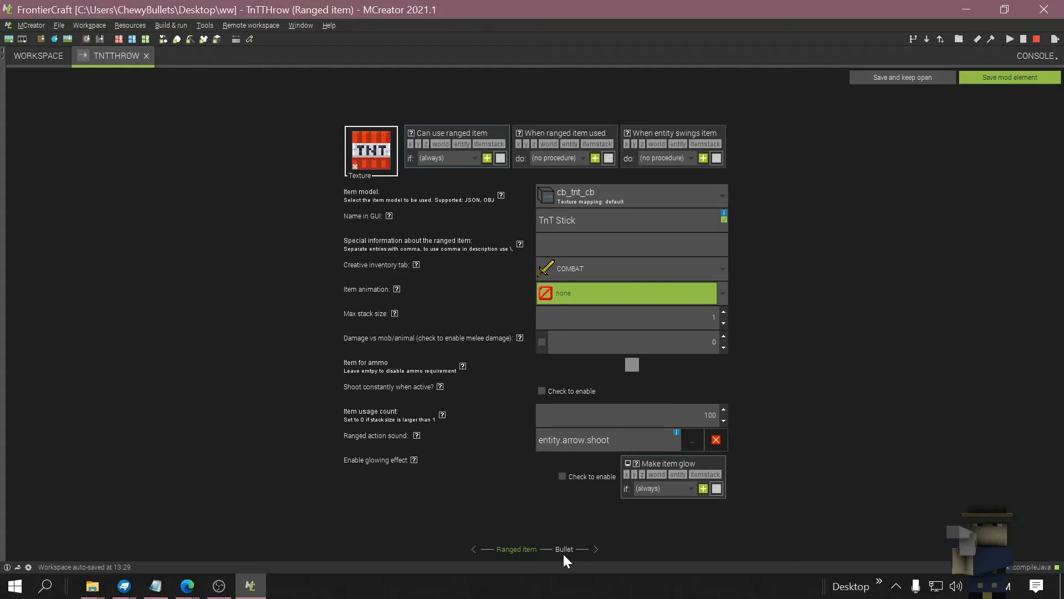
click(716, 441)
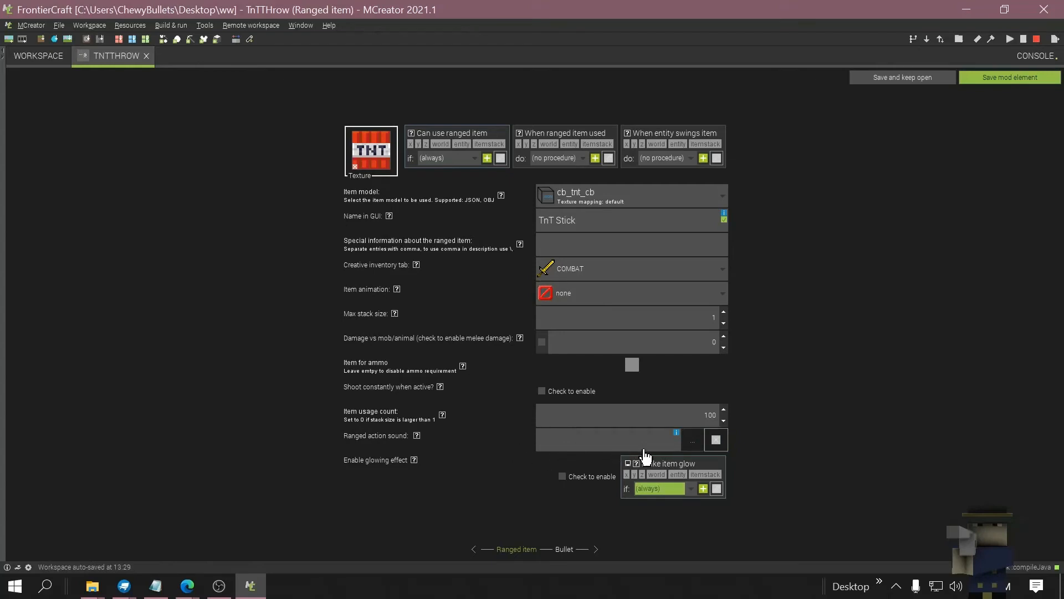
Adjust the bullet power, attempt a save and dismiss the missing-element error
click(565, 551)
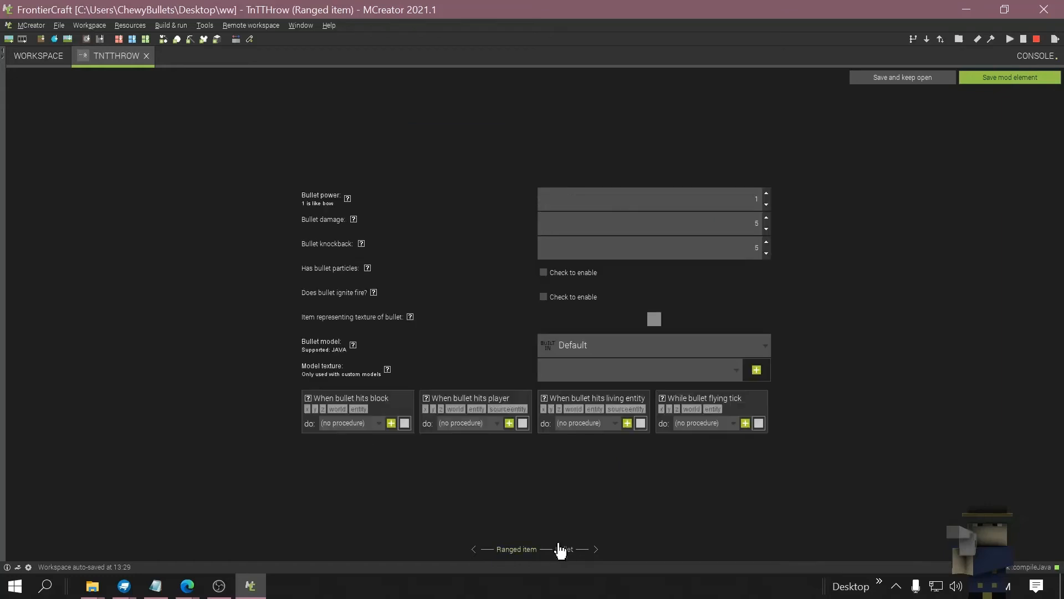
double_click(757, 199)
text(2)
click(1004, 78)
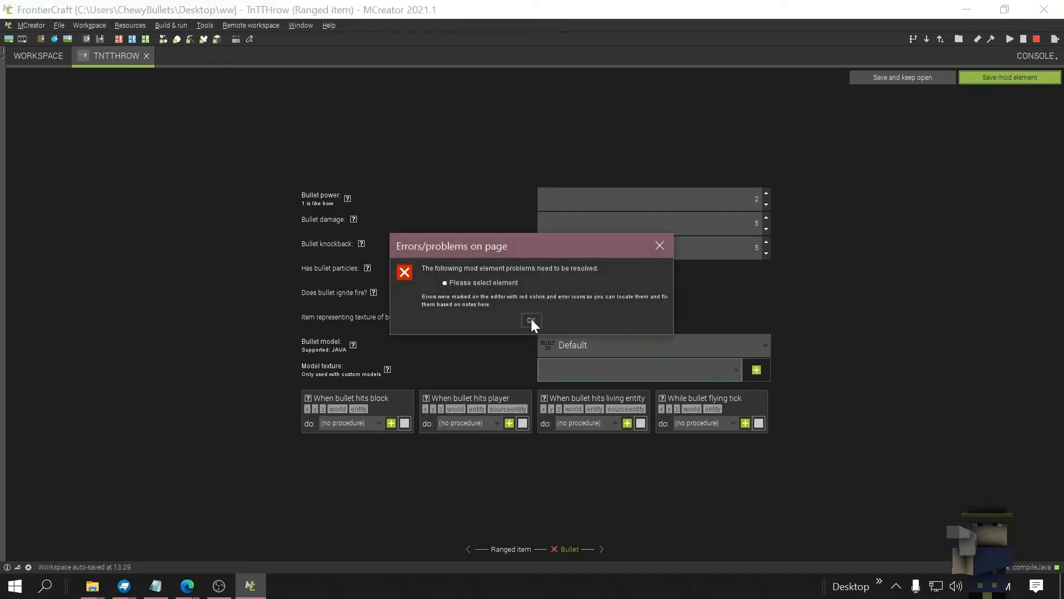
click(531, 320)
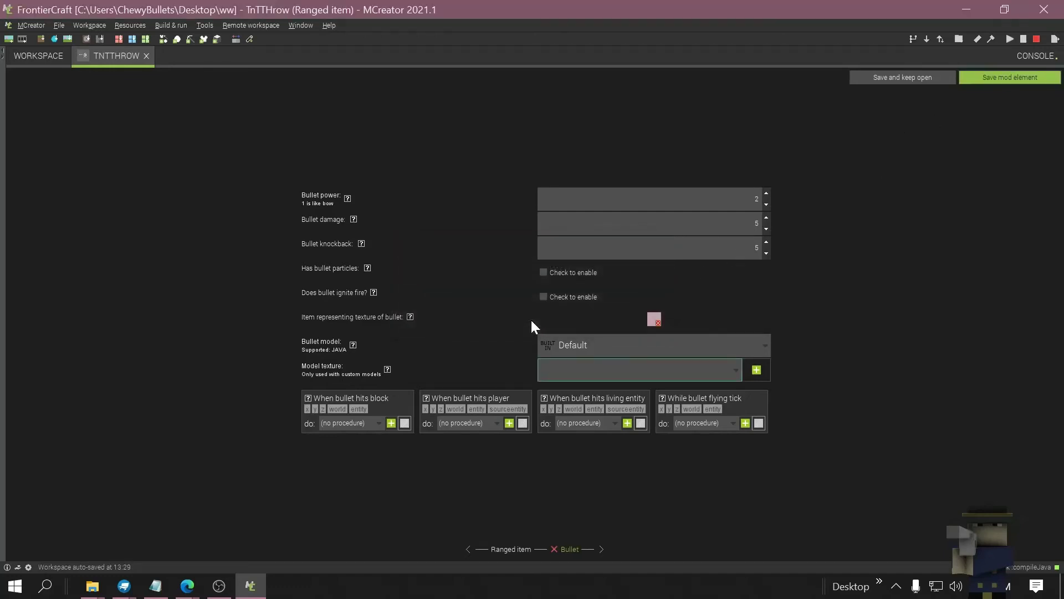
Use the TNTdemo item as the bullet texture and save the ranged item
click(654, 320)
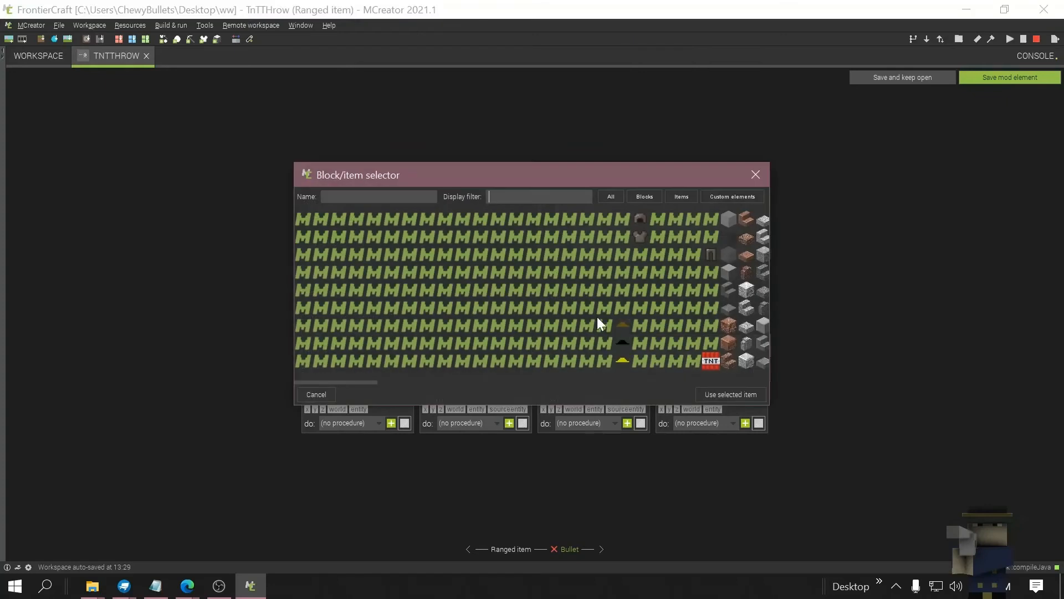
scroll(654, 339, down, 5)
scroll(654, 338, down, 5)
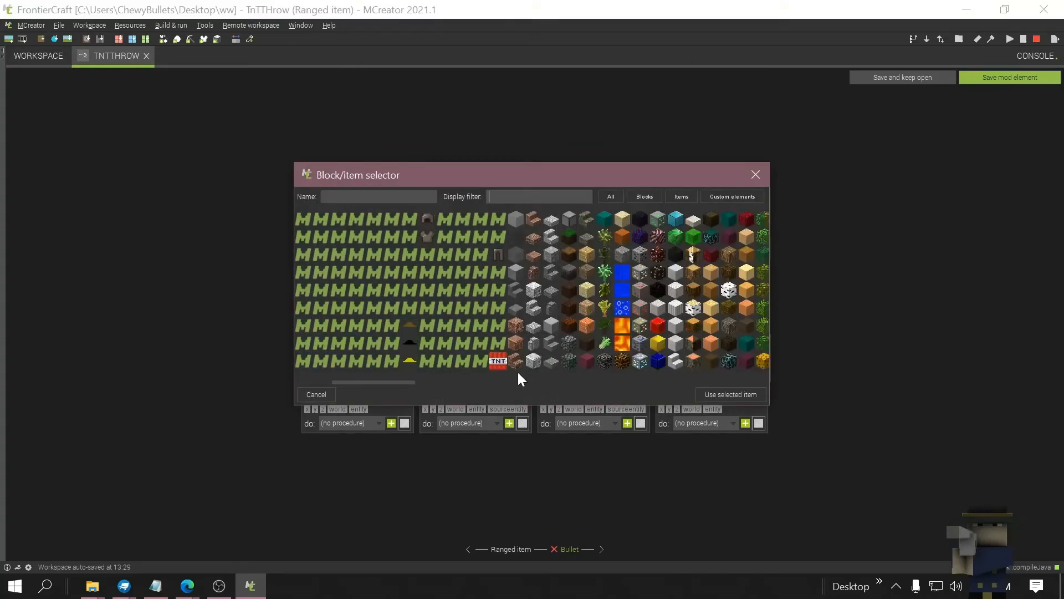
click(499, 361)
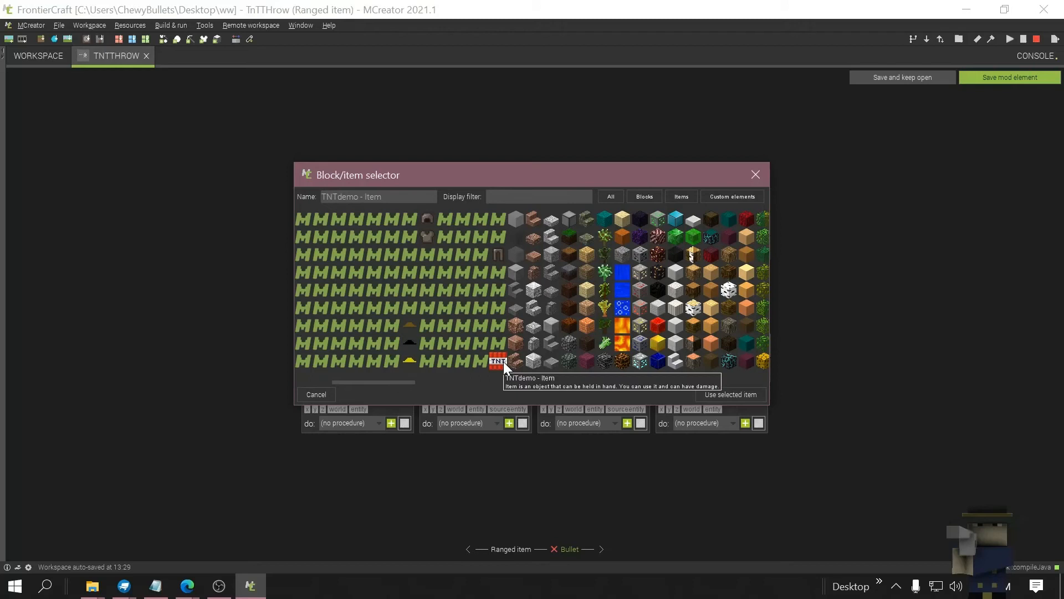
double_click(503, 362)
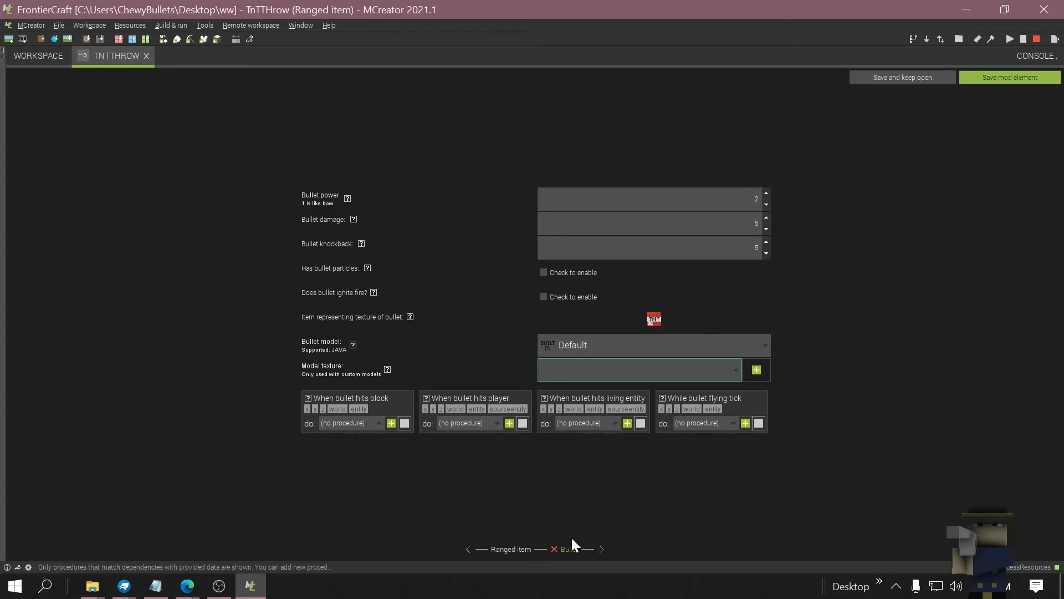
click(995, 77)
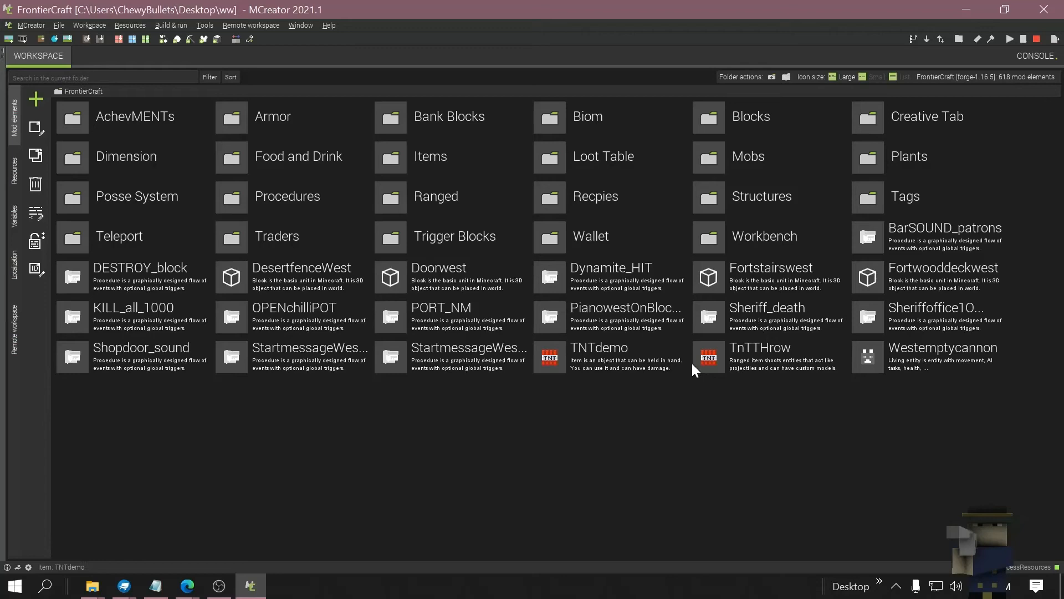
Reopen TnTTHrow's bullet page and start a new When bullet hits block procedure
click(734, 366)
double_click(731, 365)
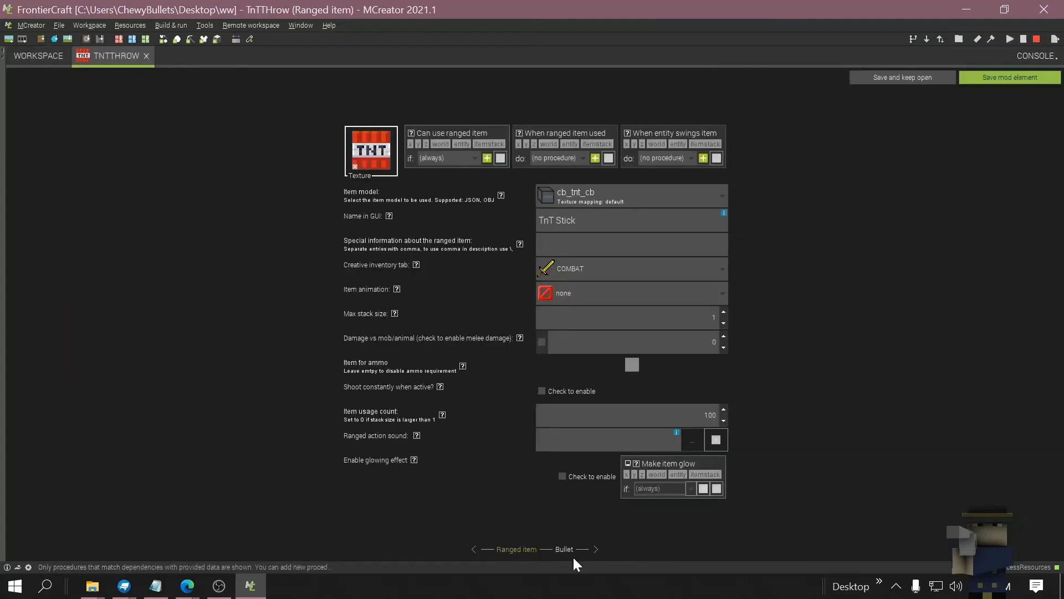
click(564, 550)
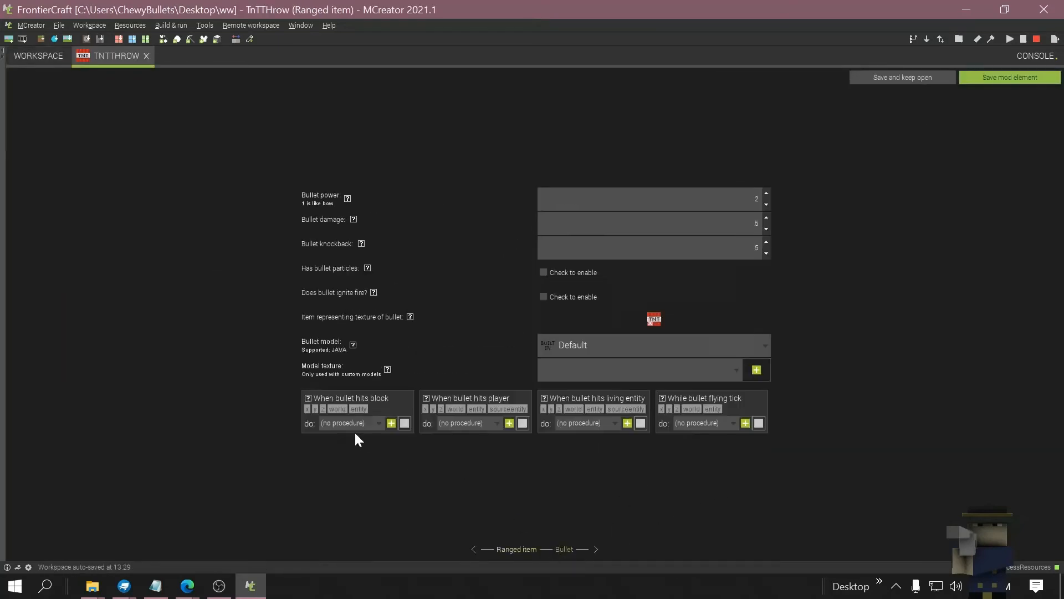
click(394, 424)
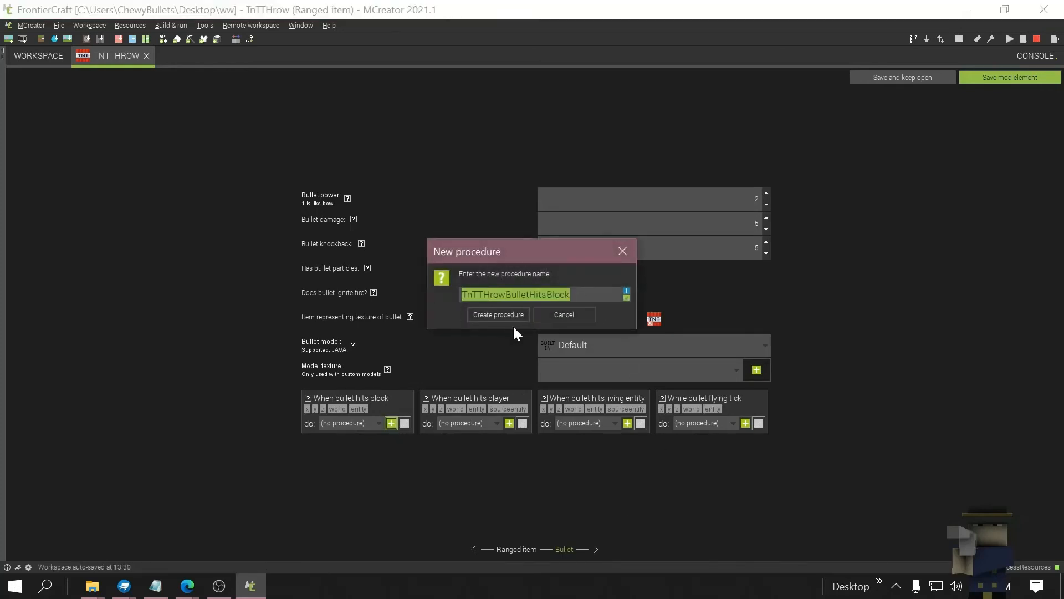
text(TN)
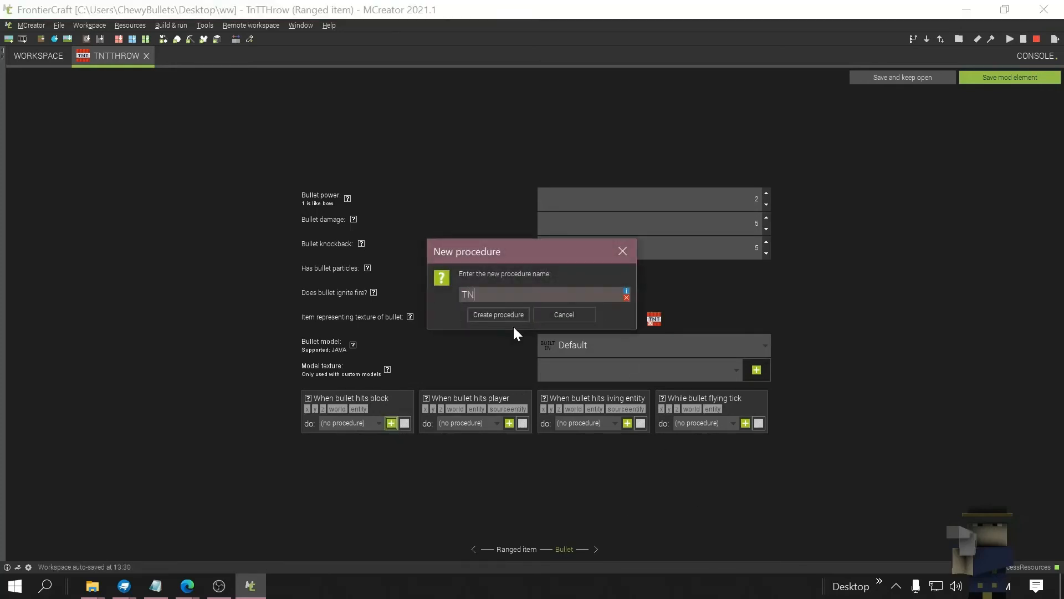
text(T_hi)
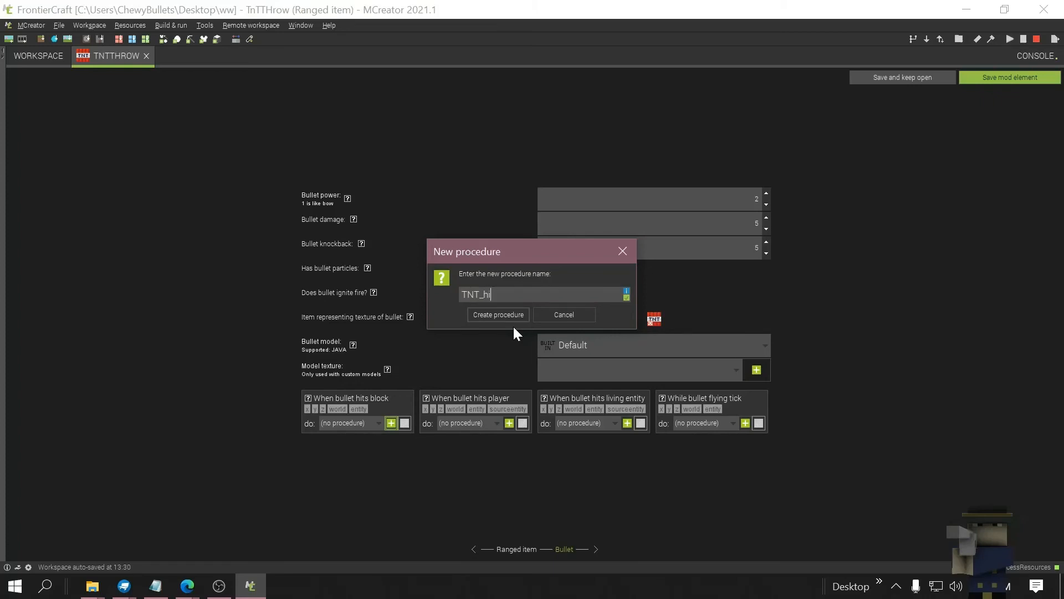
text(t_BLOCK)
Create TNT_hit_BLOCK and attach an Explode at x y z block under the event trigger
click(496, 316)
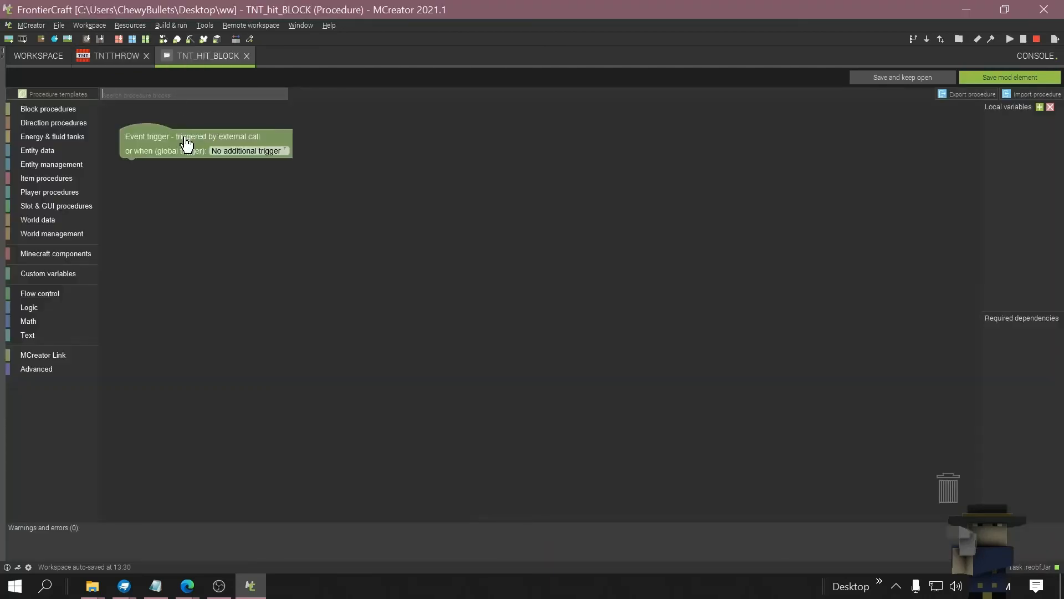
text(exp)
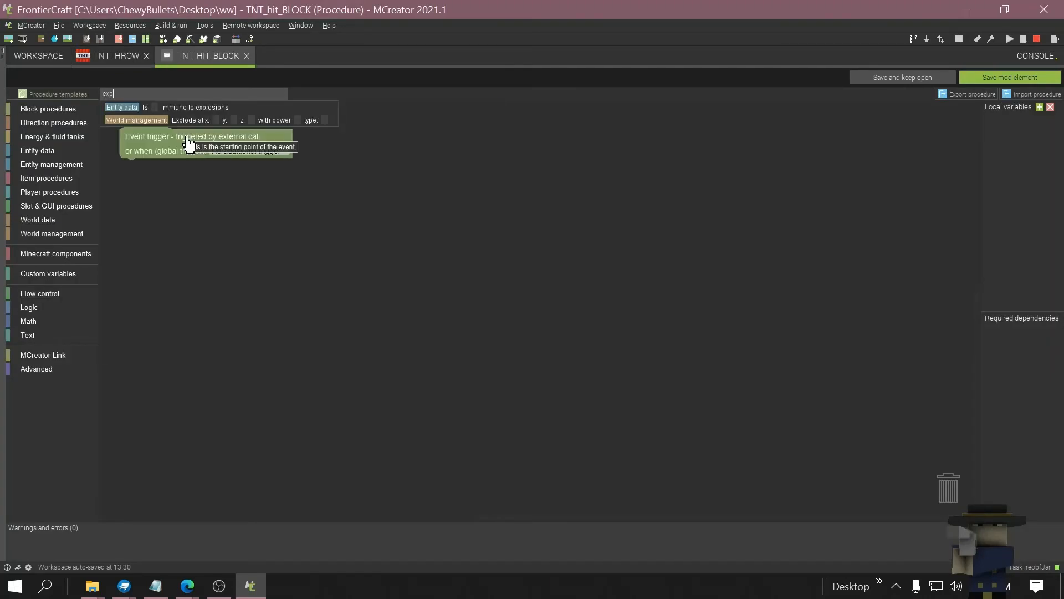
click(141, 121)
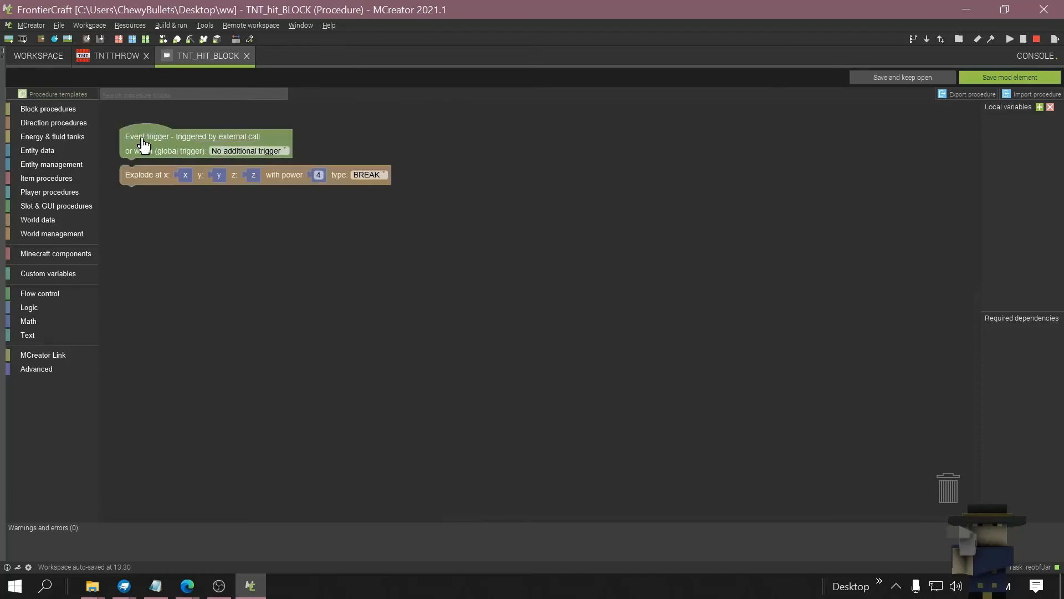
drag(140, 178, 379, 290)
drag(170, 142, 408, 230)
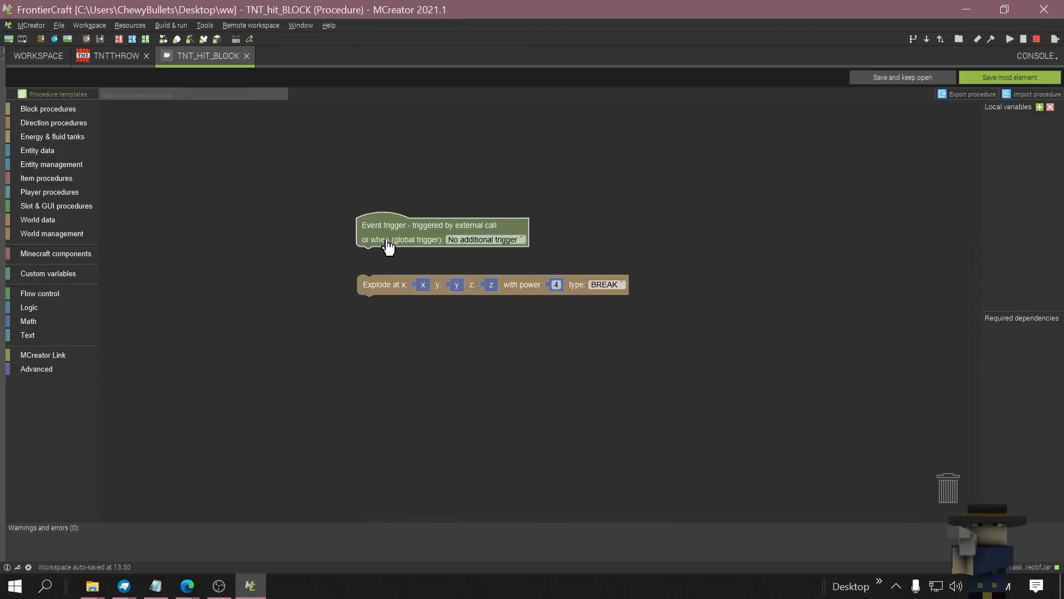
drag(383, 290, 387, 264)
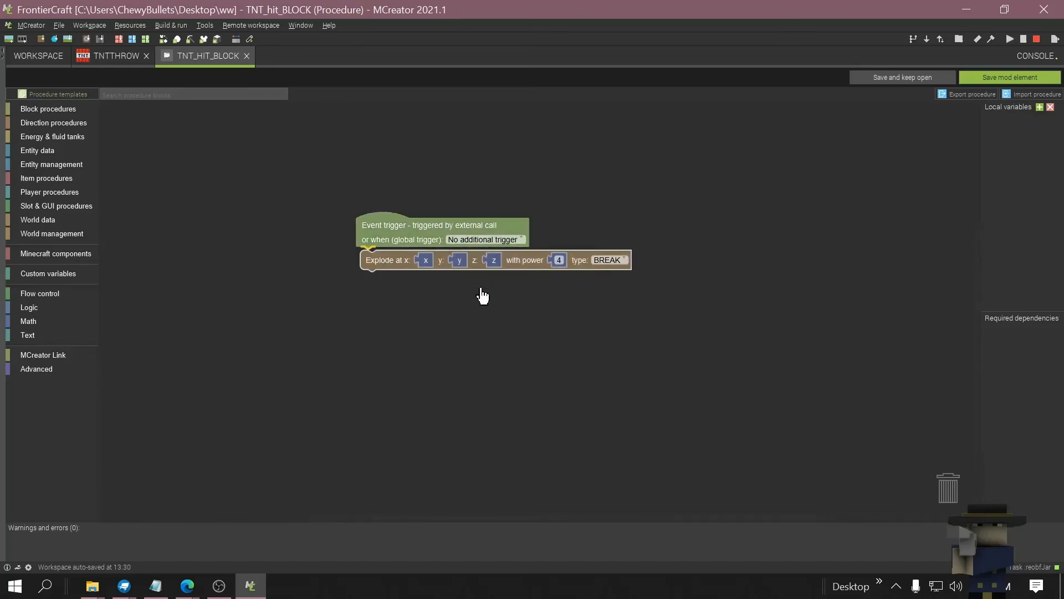
Keep BREAK explosion type with power 6 and save the procedure
click(619, 256)
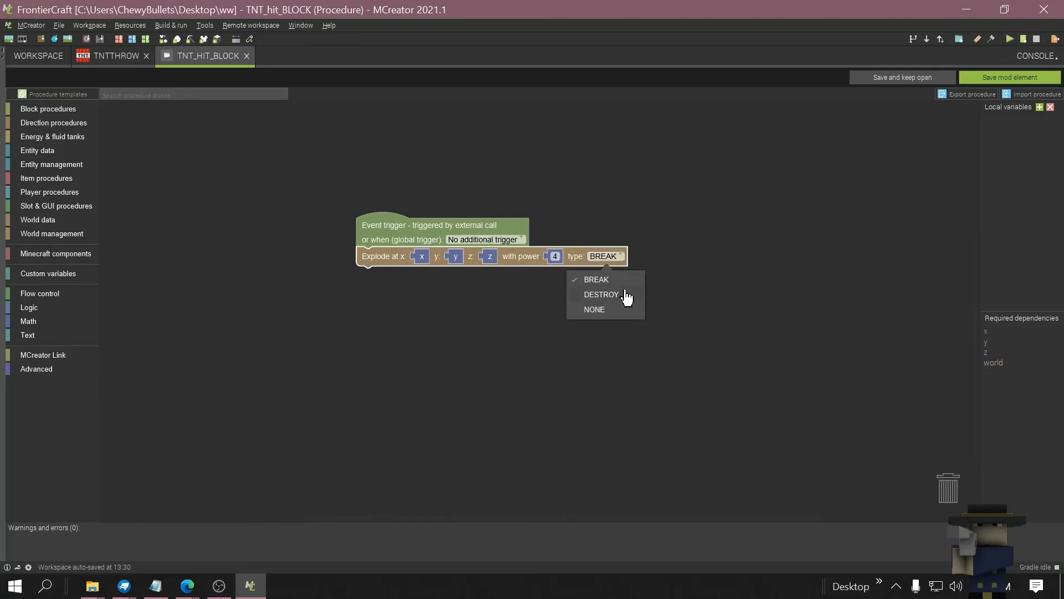
click(639, 240)
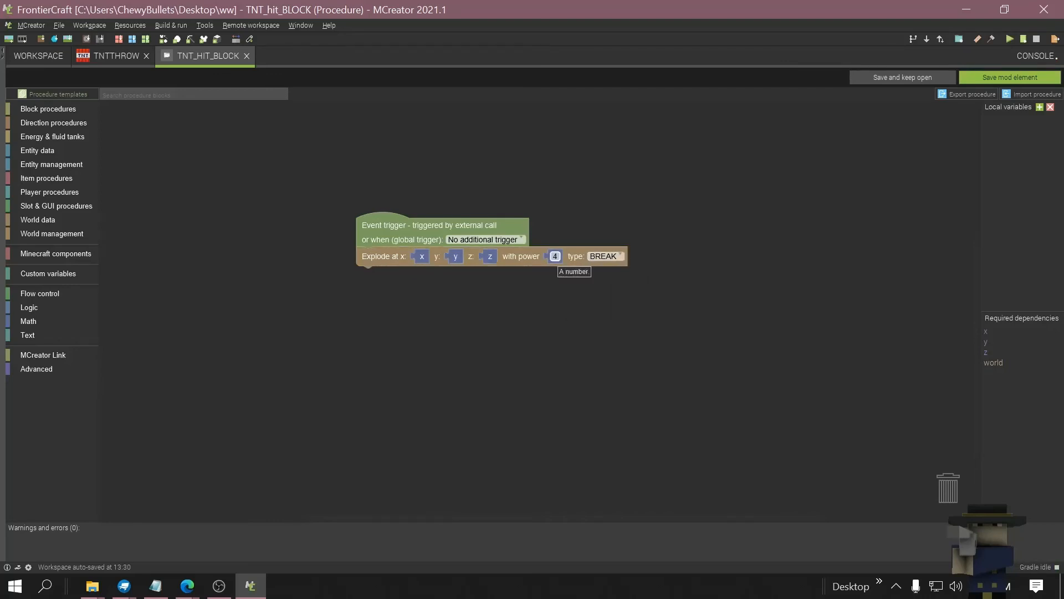
text(6)
click(978, 76)
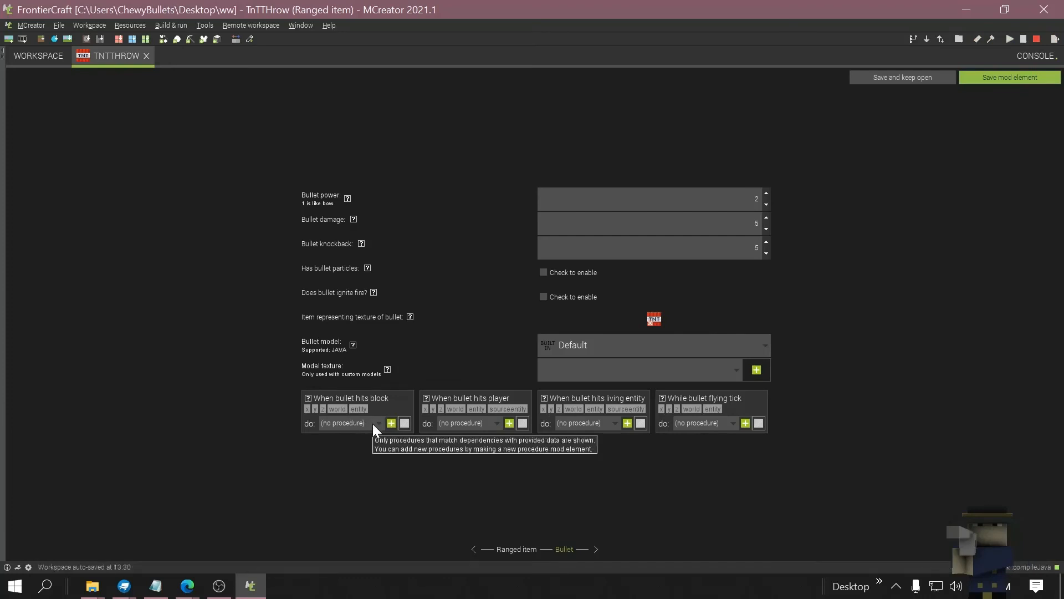
Select TNT_hit_BLOCK for When bullet hits block and save TnTTHrow
click(372, 423)
scroll(368, 468, down, 3)
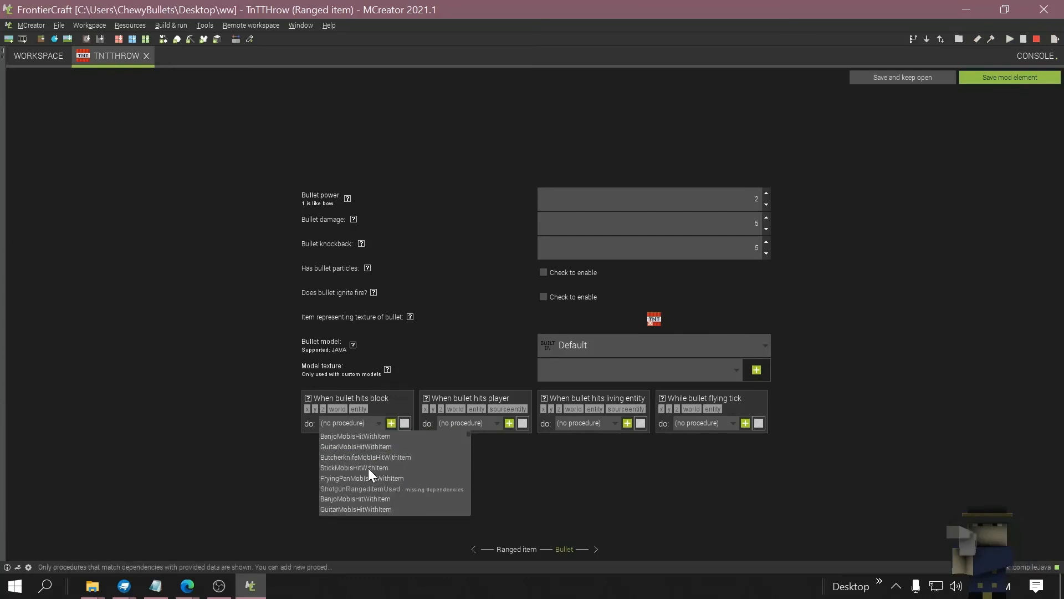
scroll(373, 458, down, 3)
scroll(373, 463, down, 3)
scroll(373, 463, down, 3)
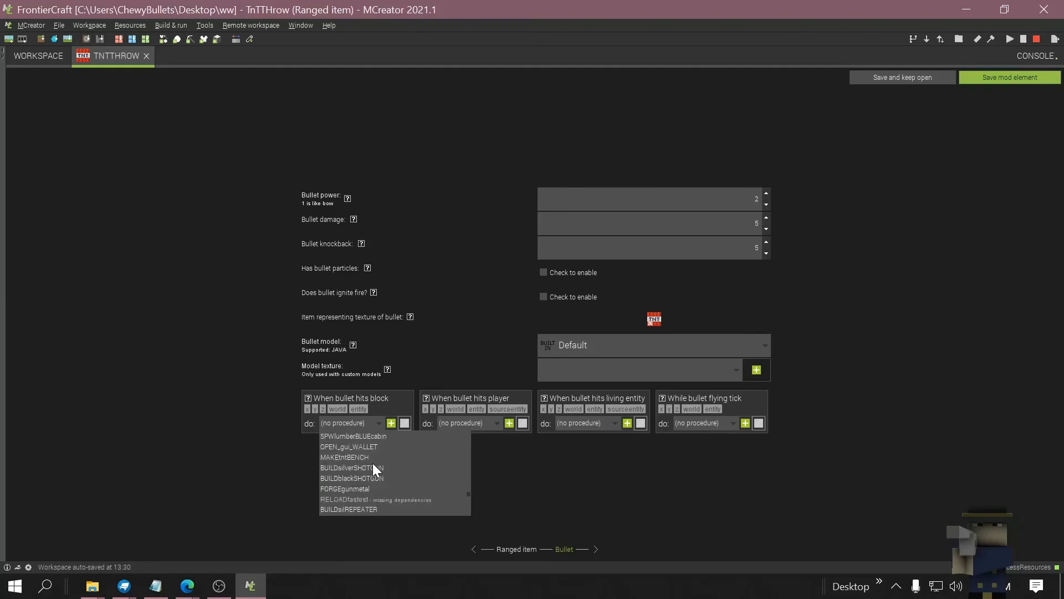
scroll(373, 463, down, 2)
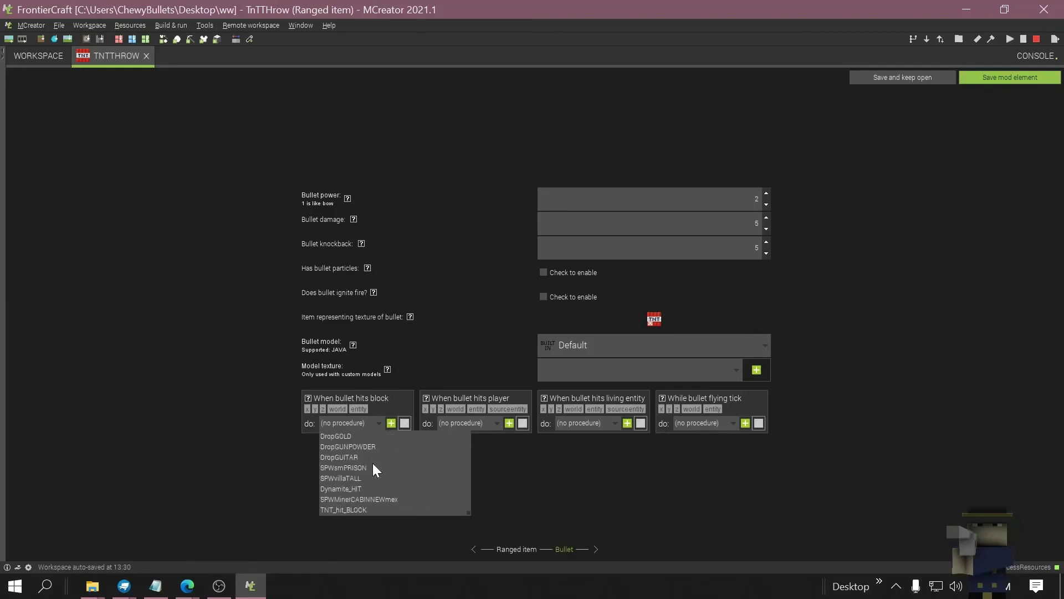
click(364, 509)
click(986, 79)
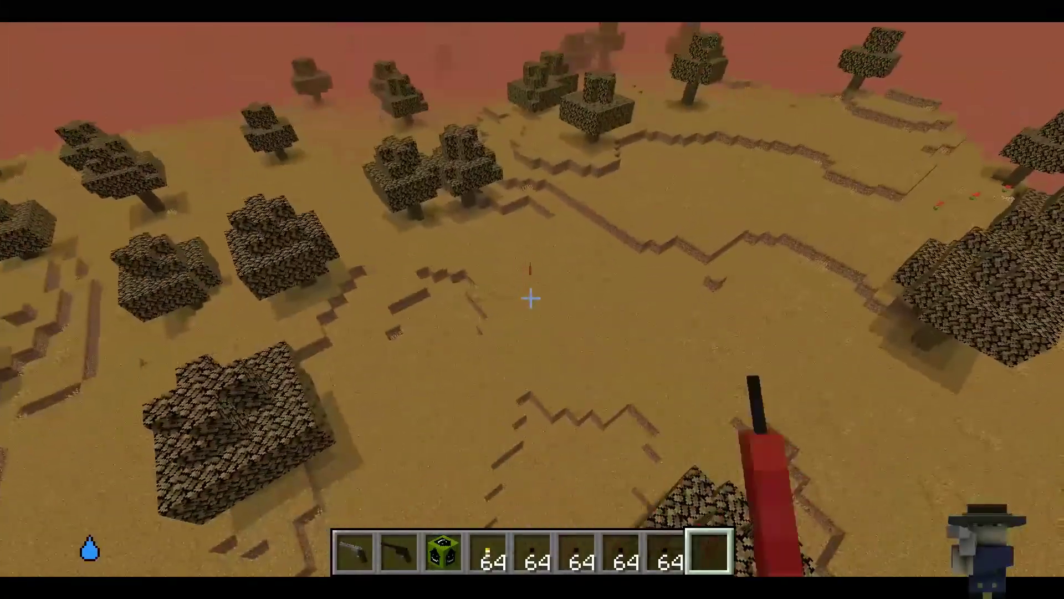
Fire the TNT Stick five times at the desert ground, blasting stone craters
right_click(532, 298)
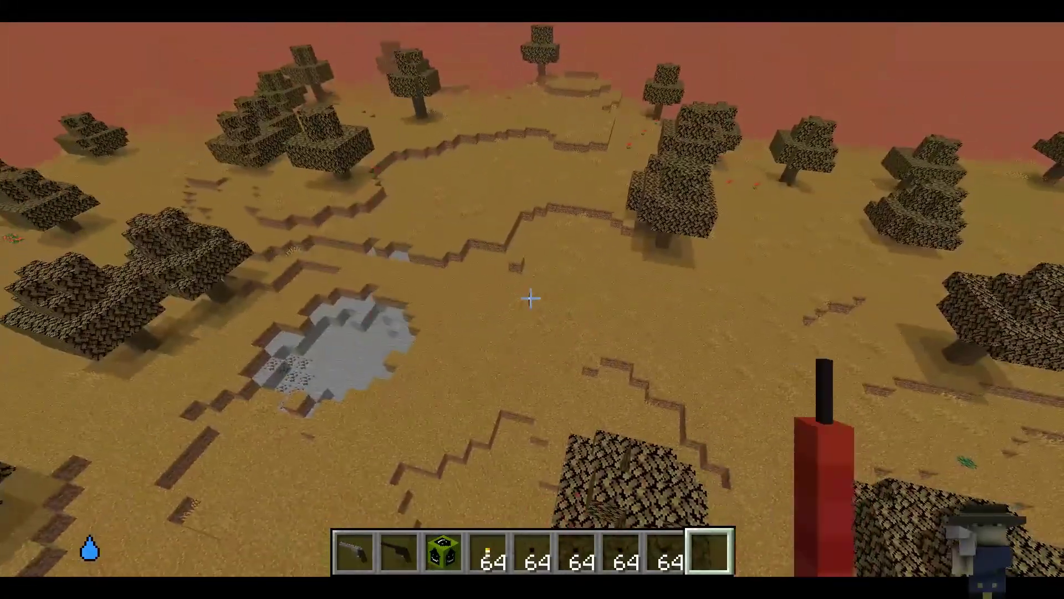
right_click(532, 298)
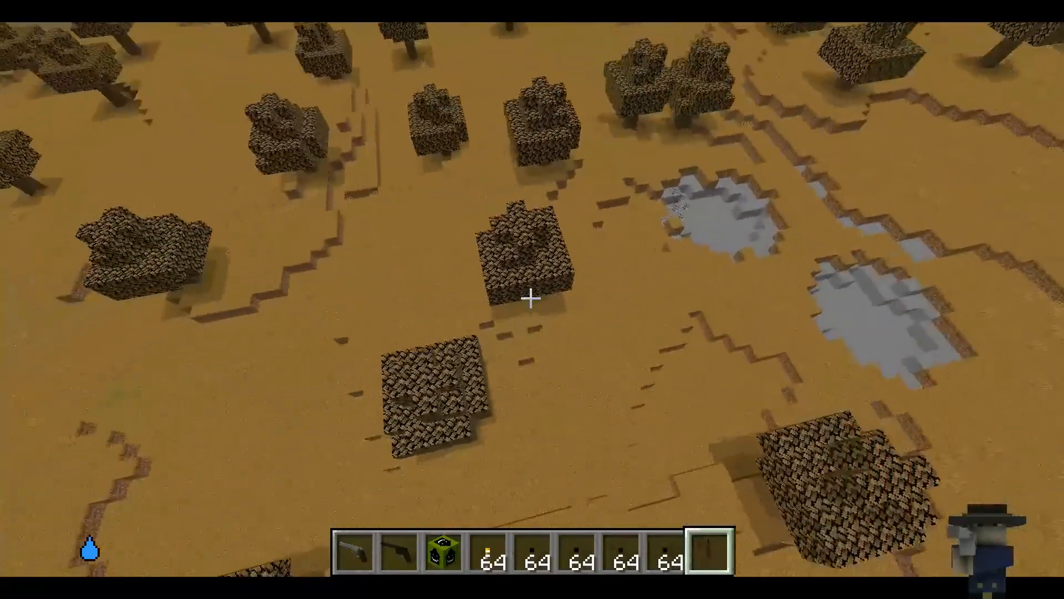
right_click(532, 298)
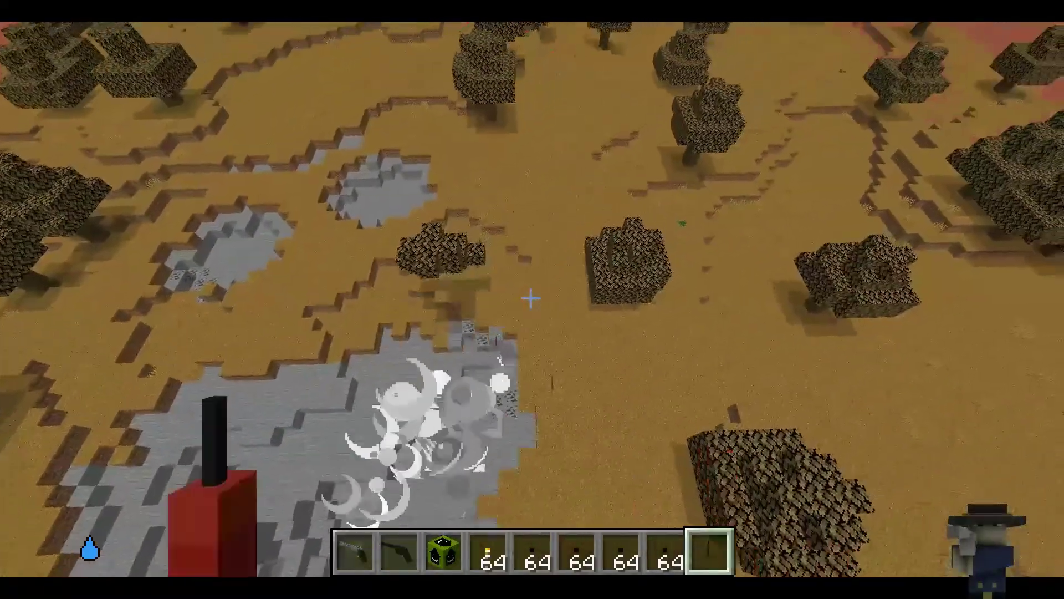
right_click(532, 297)
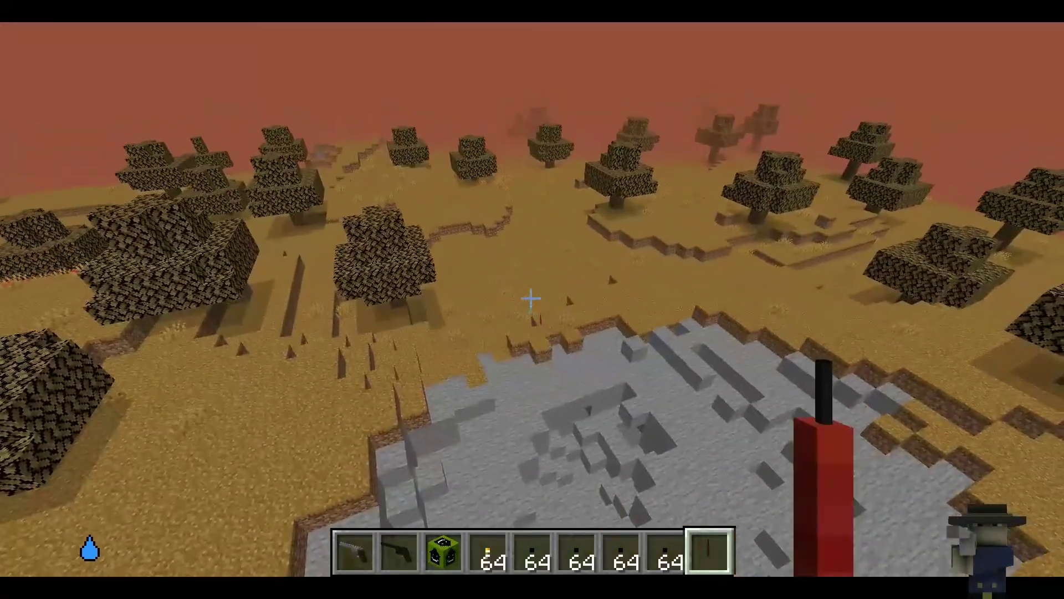
right_click(532, 299)
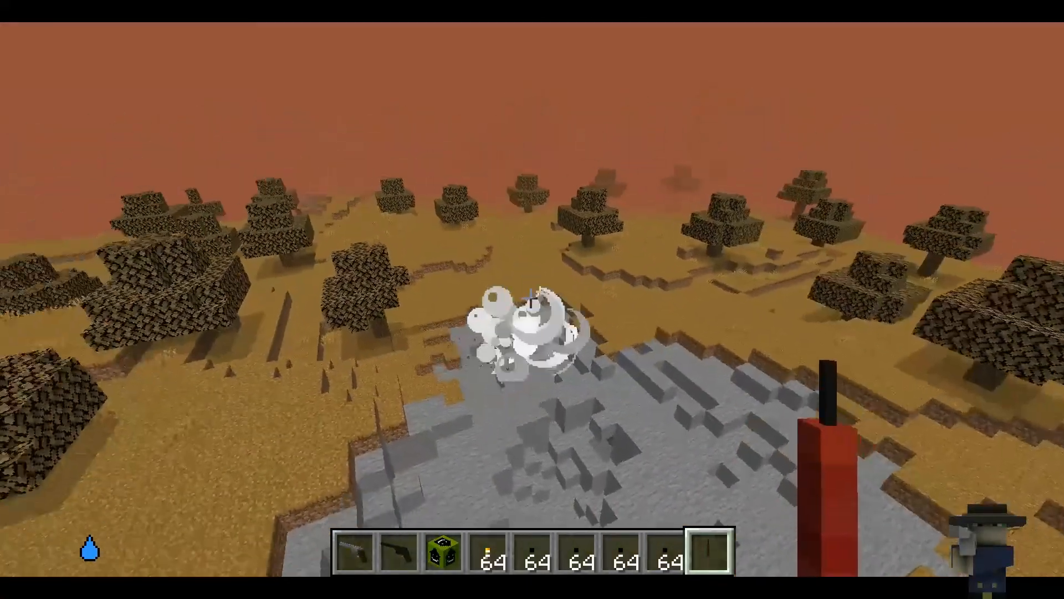